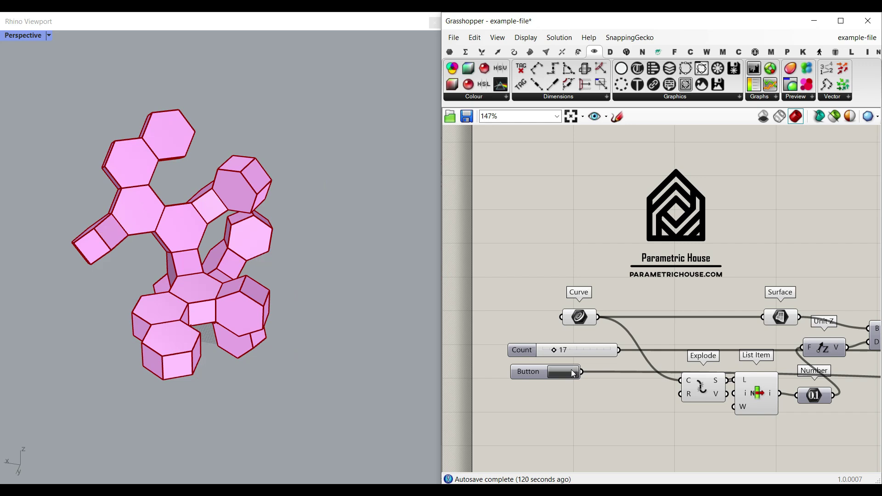
# Set the Count slider to 14 and examine the hexagonal aggregation up close and from several angles
pyautogui.moveTo(555, 352); pyautogui.dragTo(555, 353)
pyautogui.moveTo(222, 334); pyautogui.dragTo(337, 298, button='right')
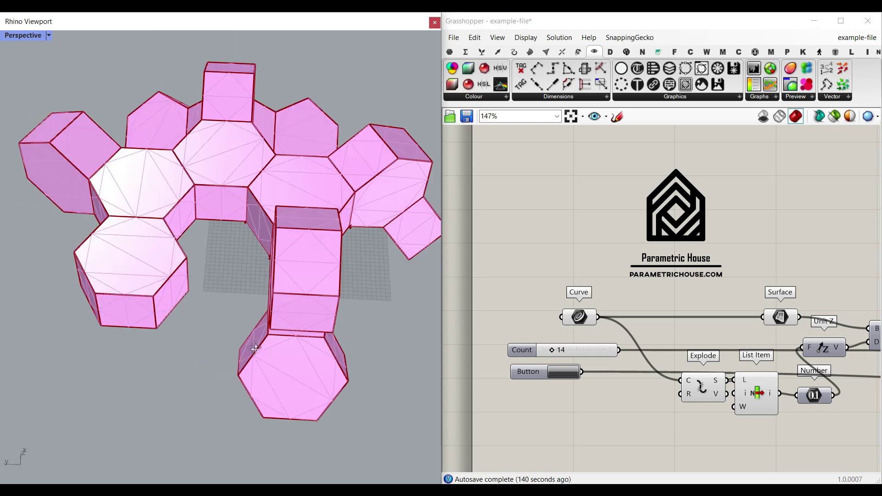
pyautogui.moveTo(252, 361); pyautogui.dragTo(120, 262, button='right')
pyautogui.scroll(5, 120, 225)
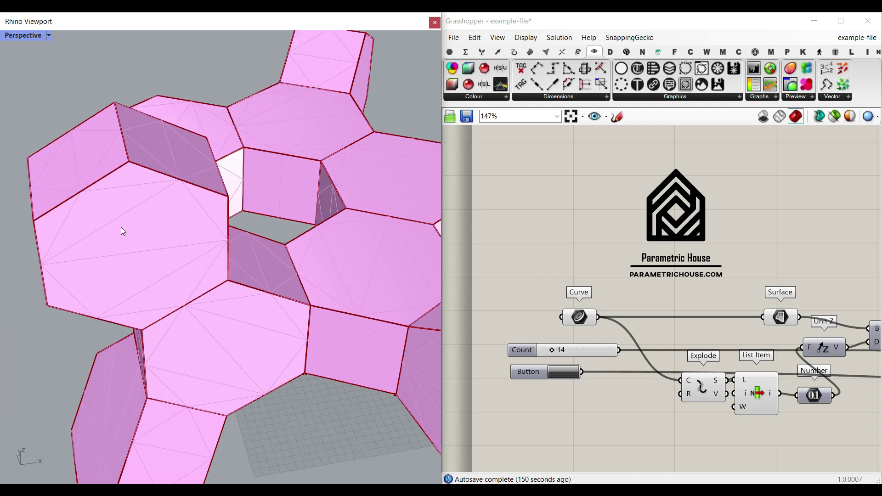
pyautogui.scroll(-4, 184, 315)
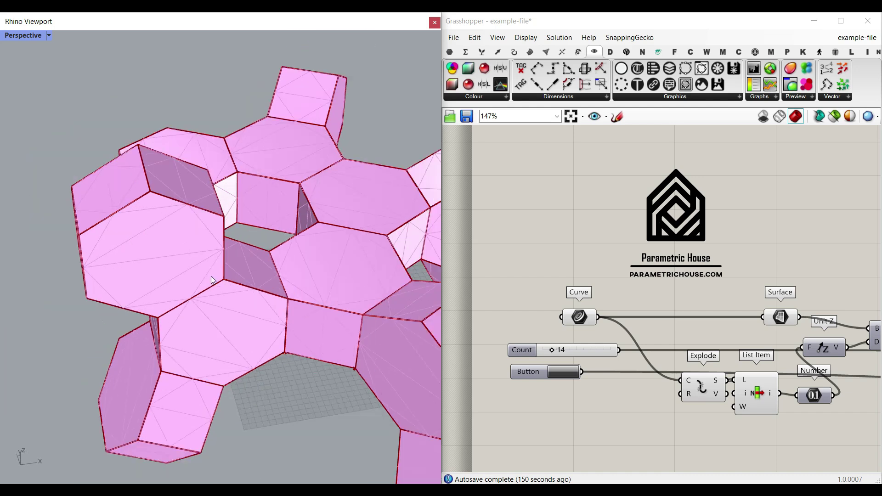
pyautogui.scroll(3, 212, 281)
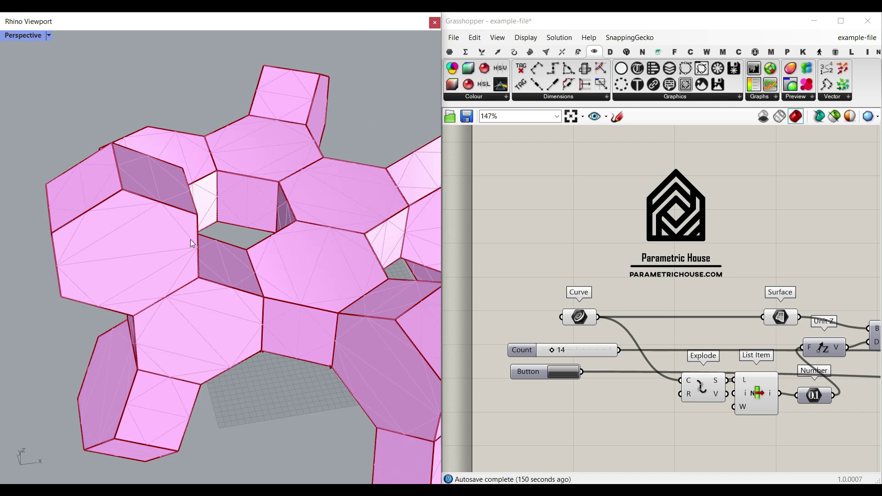
pyautogui.click(516, 272)
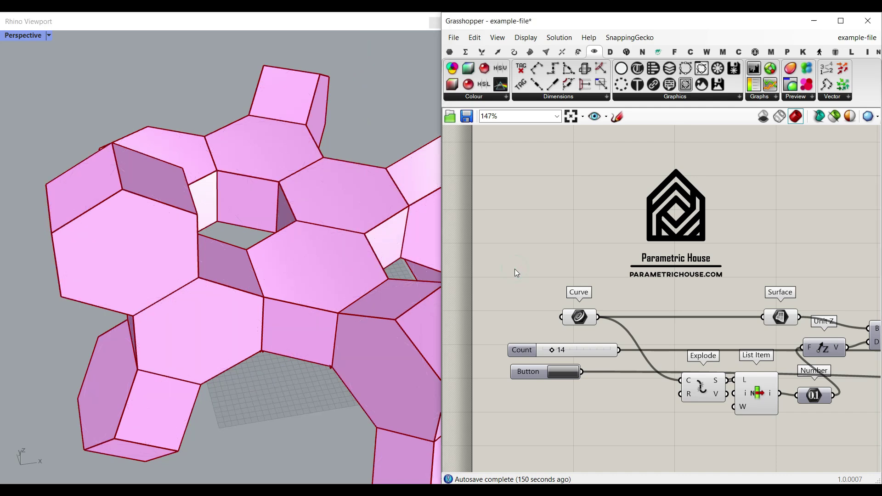
pyautogui.scroll(-5, 233, 305)
pyautogui.moveTo(233, 304); pyautogui.dragTo(342, 308, button='right')
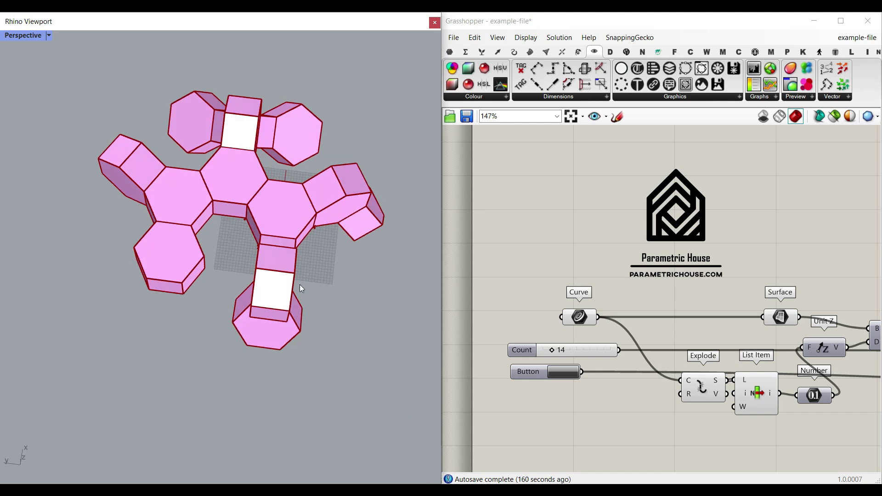
pyautogui.moveTo(301, 289); pyautogui.dragTo(277, 282, button='right')
# Set the Count slider to 12
pyautogui.scroll(5, 562, 352)
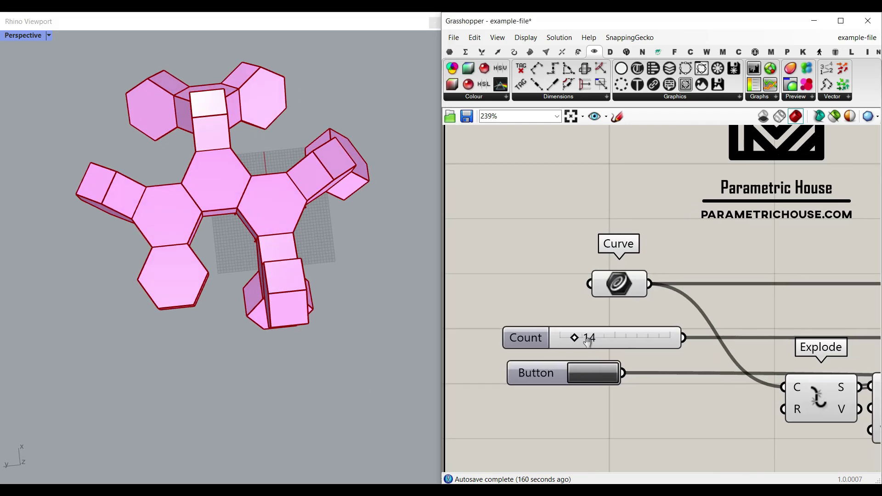
pyautogui.moveTo(558, 329); pyautogui.dragTo(556, 333)
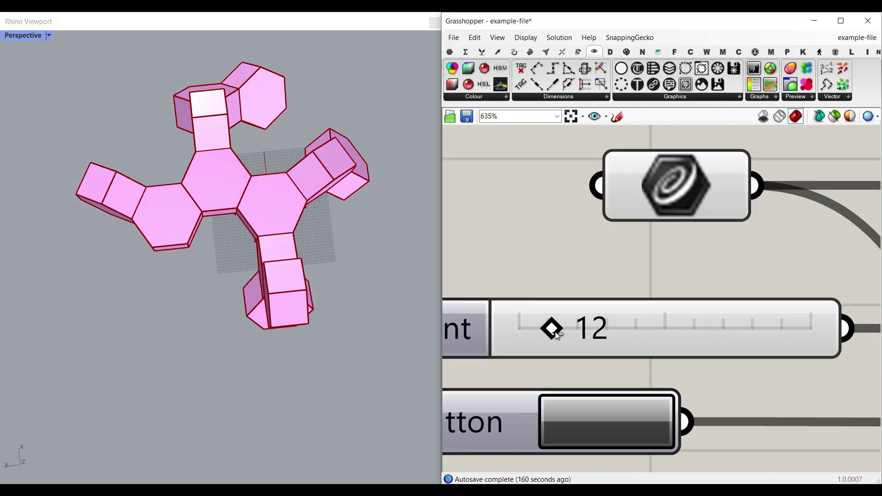
pyautogui.scroll(-8, 581, 340)
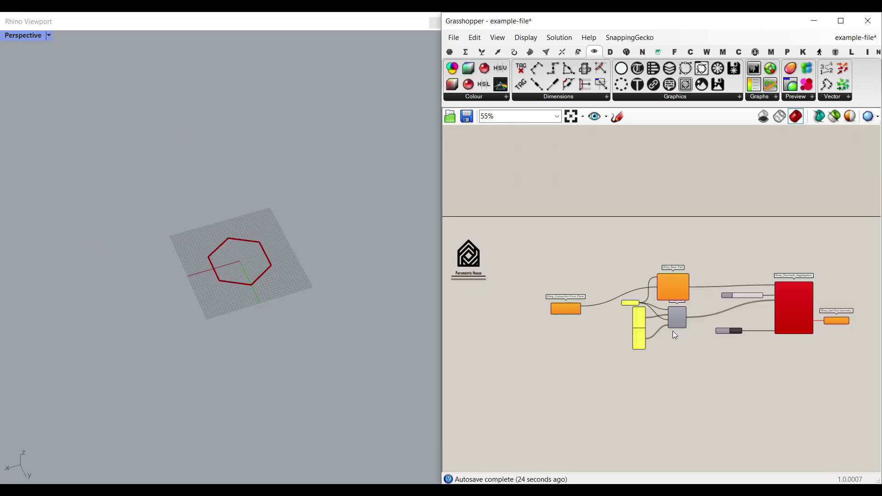
# Examine the prepared Wasp components from Wasp_Connection From Plane through to Wasp_Get Part Geometry
pyautogui.scroll(3, 598, 335)
pyautogui.moveTo(559, 341); pyautogui.dragTo(613, 311)
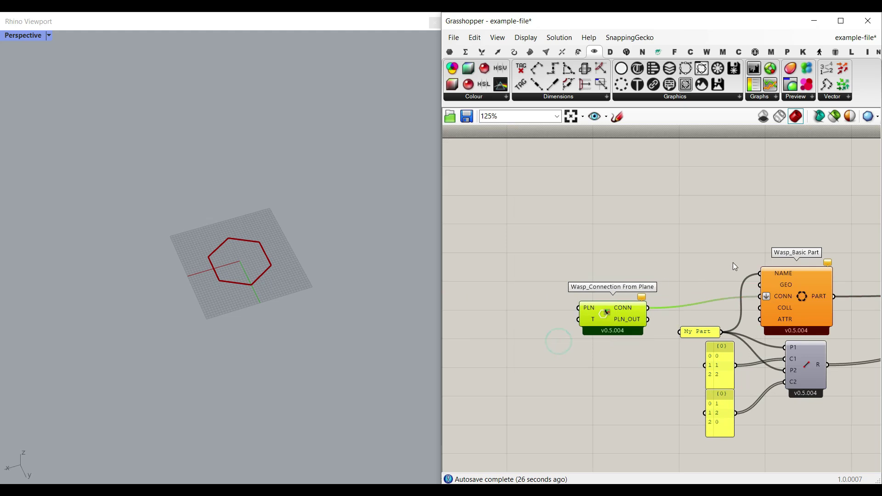
pyautogui.moveTo(809, 280); pyautogui.dragTo(592, 293, button='right')
pyautogui.moveTo(755, 313); pyautogui.dragTo(625, 303, button='right')
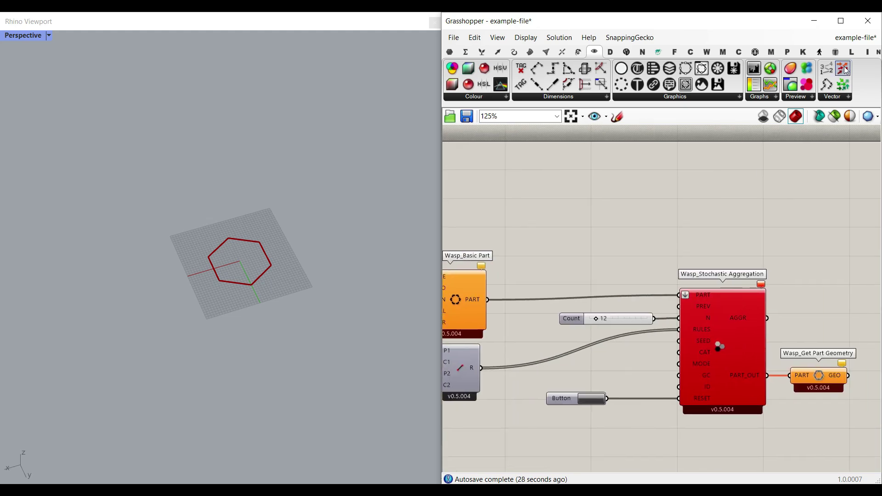
# Widen the Grasshopper window and list the Wasp aggregation components
pyautogui.moveTo(442, 167); pyautogui.dragTo(415, 167)
pyautogui.click(856, 51)
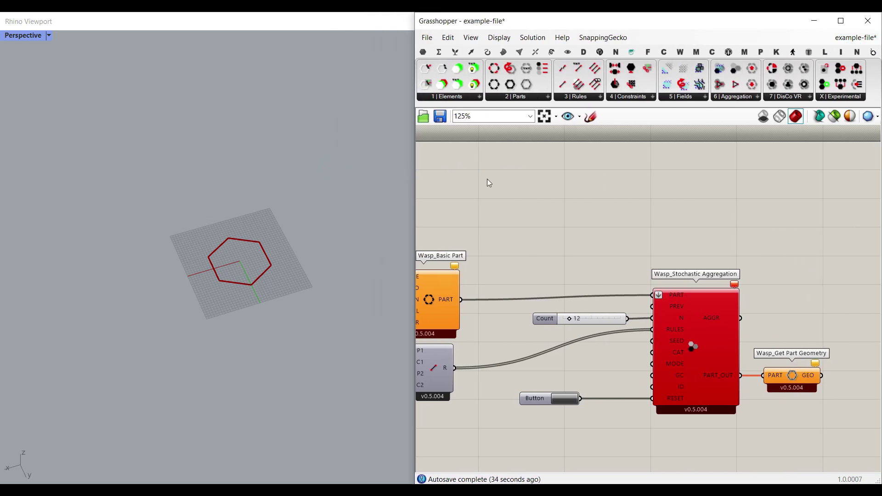
pyautogui.click(731, 96)
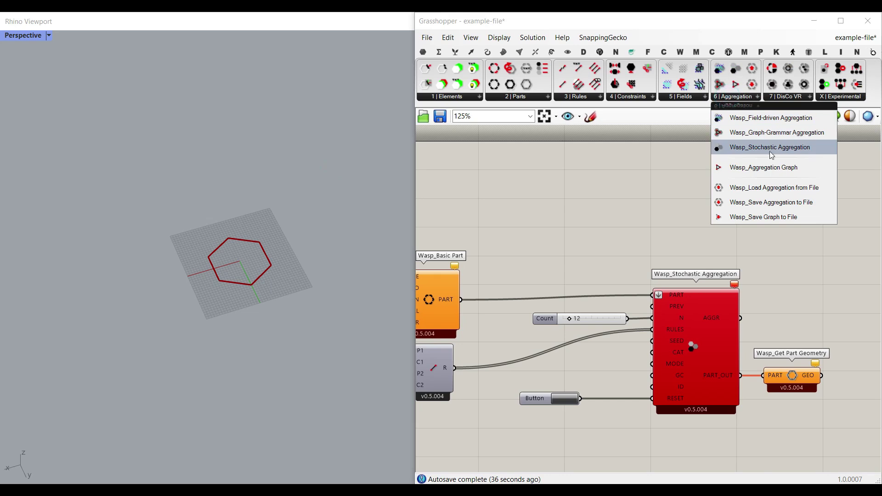
pyautogui.scroll(4, 614, 285)
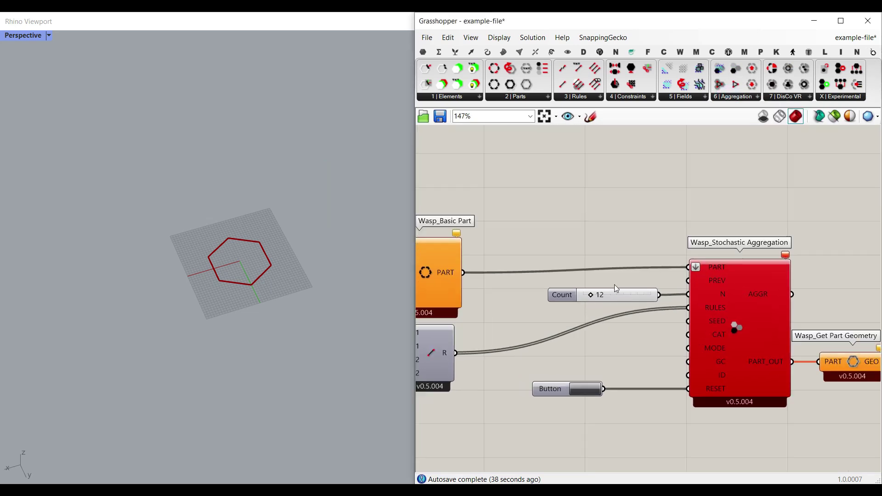
# Shift the Count slider away from Wasp_Stochastic Aggregation and move the Button closer to its RESET input
pyautogui.moveTo(484, 230); pyautogui.dragTo(547, 218)
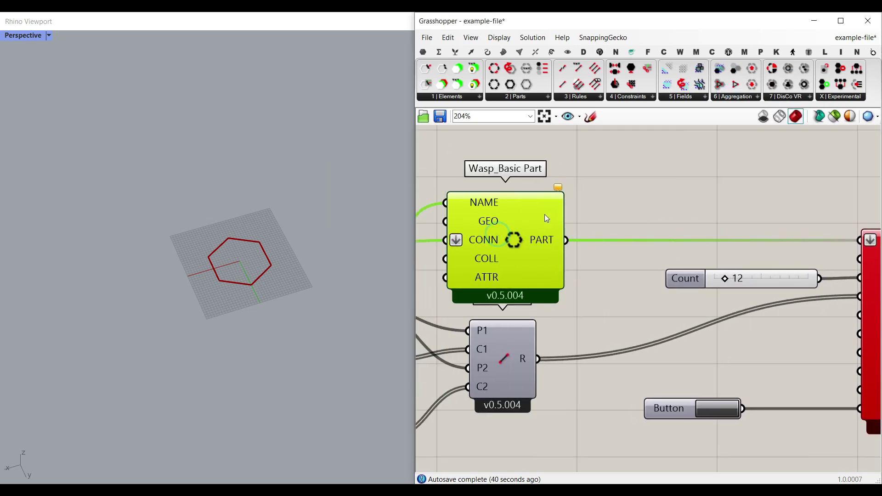
pyautogui.moveTo(724, 293); pyautogui.dragTo(531, 271, button='right')
pyautogui.moveTo(522, 250); pyautogui.dragTo(500, 248)
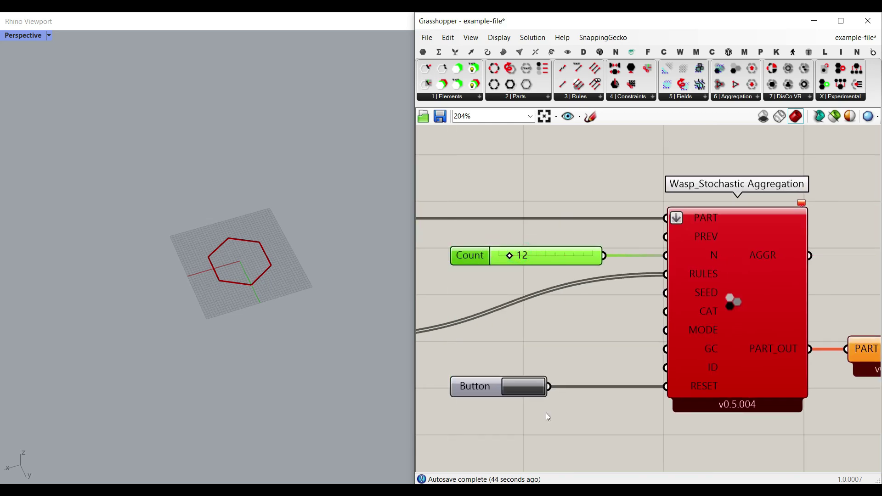
pyautogui.moveTo(486, 396); pyautogui.dragTo(588, 398)
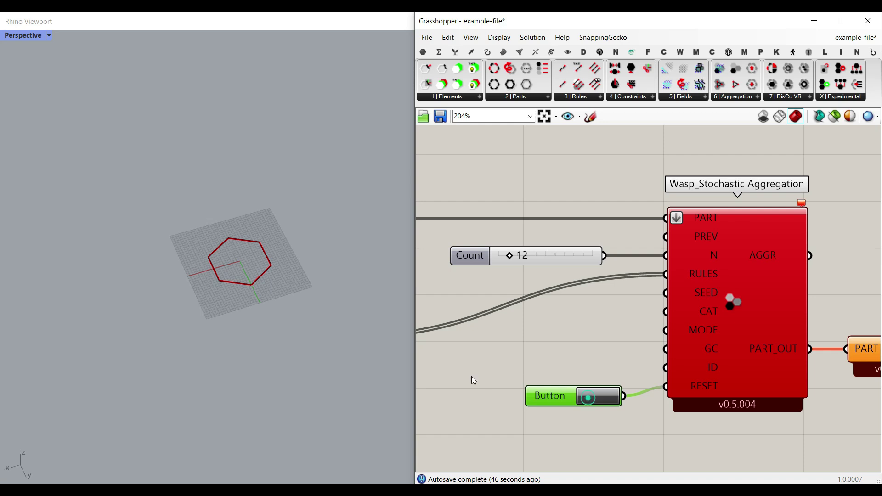
pyautogui.moveTo(471, 376); pyautogui.dragTo(619, 380, button='right')
pyautogui.scroll(-1, 619, 380)
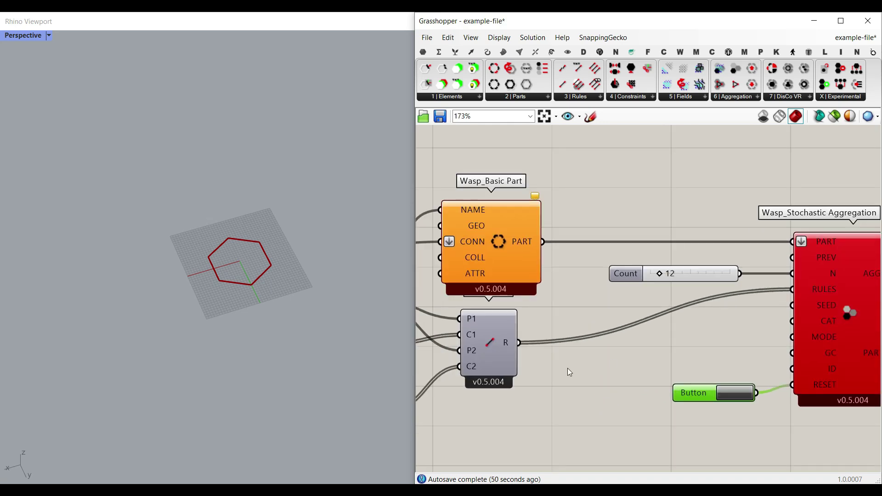
# Inspect the Wasp_Connection From Plane component and the hexagon in the Rhino viewport
pyautogui.moveTo(566, 354); pyautogui.dragTo(713, 335, button='right')
pyautogui.scroll(-2, 693, 334)
pyautogui.scroll(1, 485, 286)
pyautogui.moveTo(494, 279); pyautogui.dragTo(553, 264)
pyautogui.click(558, 196)
pyautogui.moveTo(177, 272); pyautogui.dragTo(222, 253, button='right')
pyautogui.scroll(8, 174, 298)
pyautogui.scroll(3, 234, 248)
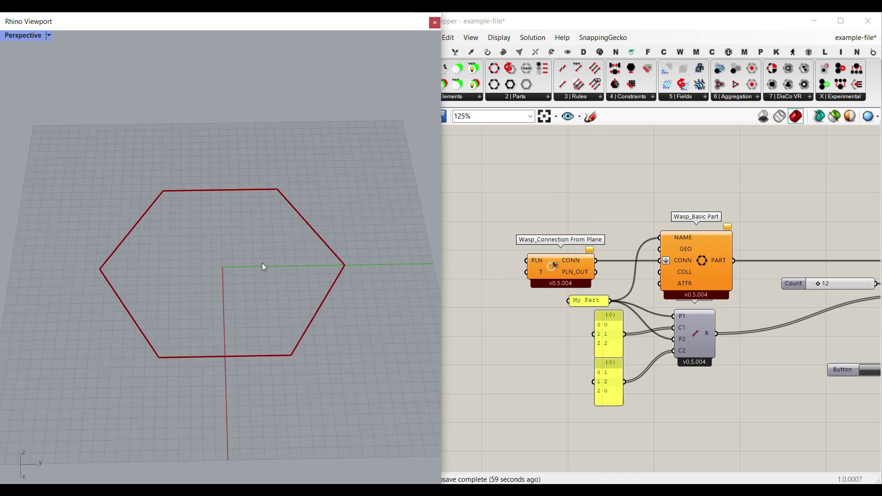
# Select the Curve parameter that references the hexagon
pyautogui.moveTo(568, 291); pyautogui.dragTo(784, 303, button='right')
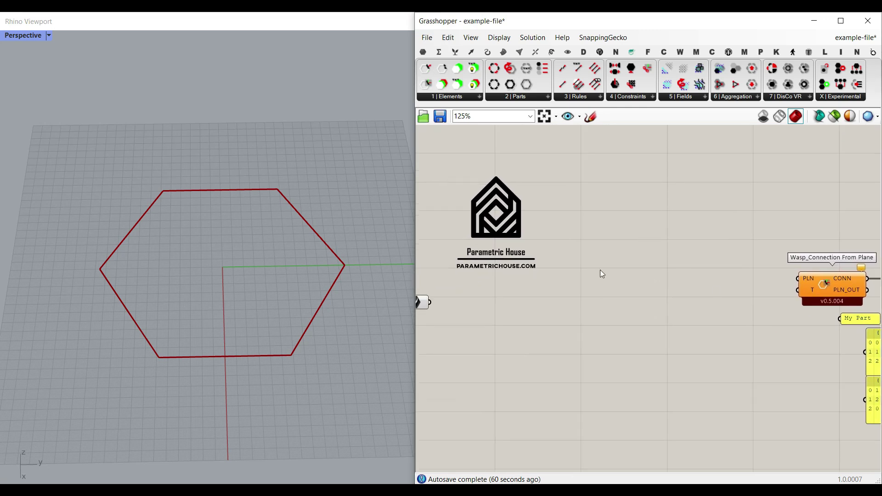
pyautogui.moveTo(477, 302); pyautogui.dragTo(579, 300, button='right')
pyautogui.click(524, 318)
pyautogui.scroll(3, 524, 318)
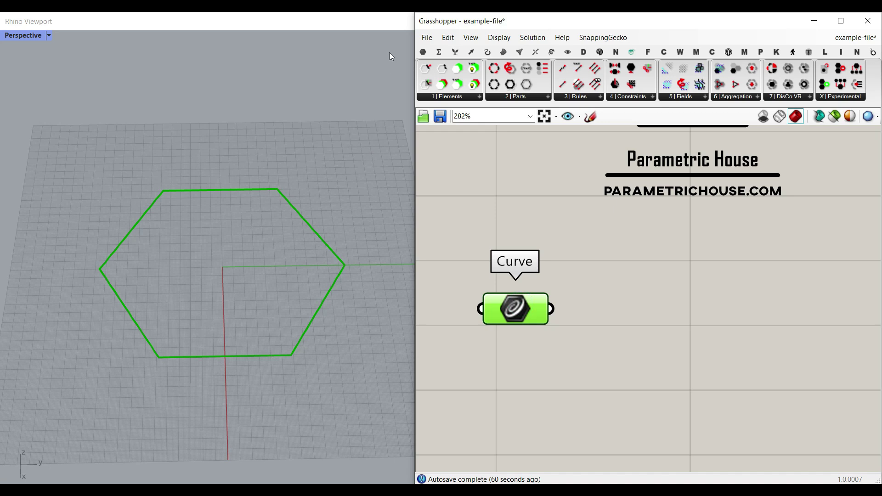
# Close the floating viewport and draw a six-sided inscribed polygon centred at the origin, using Ortho to align its corner with the Y axis
pyautogui.click(400, 18)
pyautogui.click(435, 22)
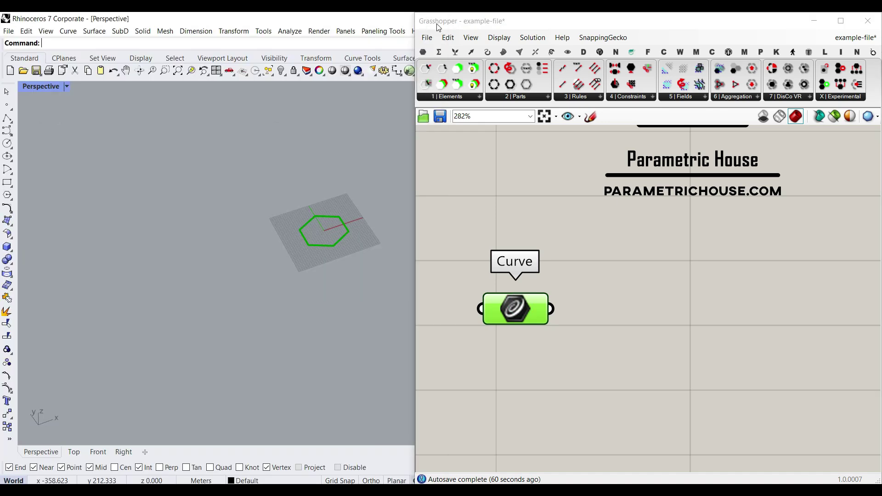
pyautogui.click(7, 194)
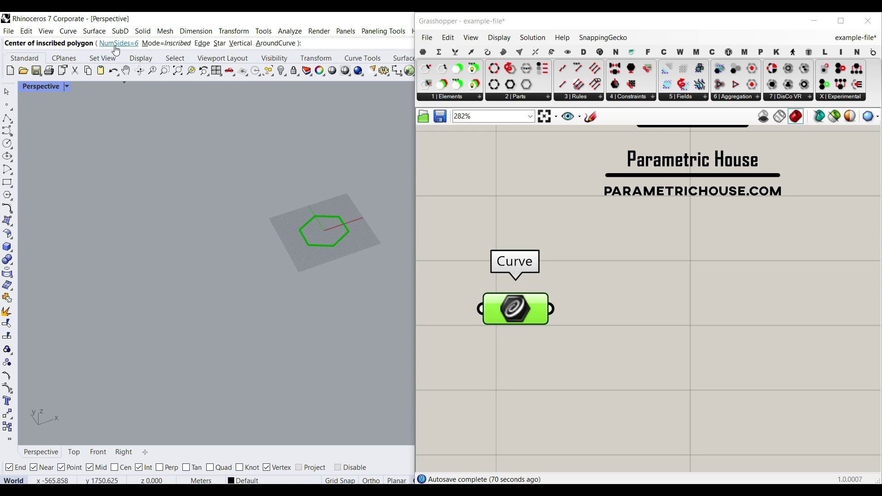
pyautogui.write('0')
pyautogui.press('Return')
pyautogui.moveTo(140, 274); pyautogui.dragTo(225, 284, button='right')
pyautogui.scroll(-6, 203, 290)
pyautogui.scroll(7, 231, 281)
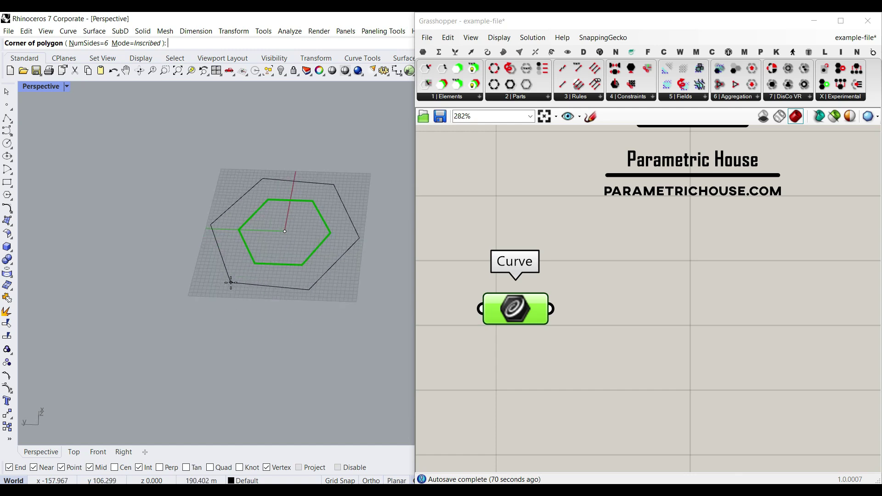
pyautogui.scroll(6, 291, 245)
pyautogui.press('F8')
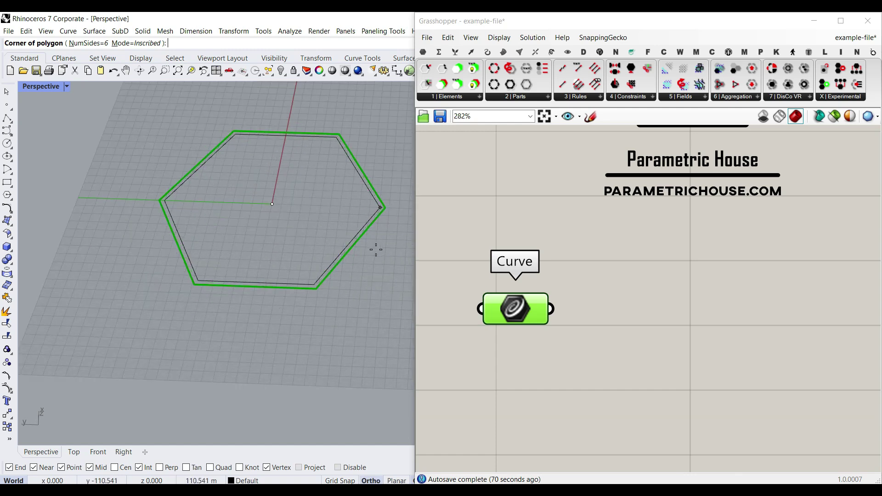
pyautogui.click(381, 248)
# Nudge the Curve parameter, then float the Perspective viewport again and stretch it to full height beside the Grasshopper window
pyautogui.moveTo(529, 297); pyautogui.dragTo(554, 299)
pyautogui.scroll(-6, 257, 249)
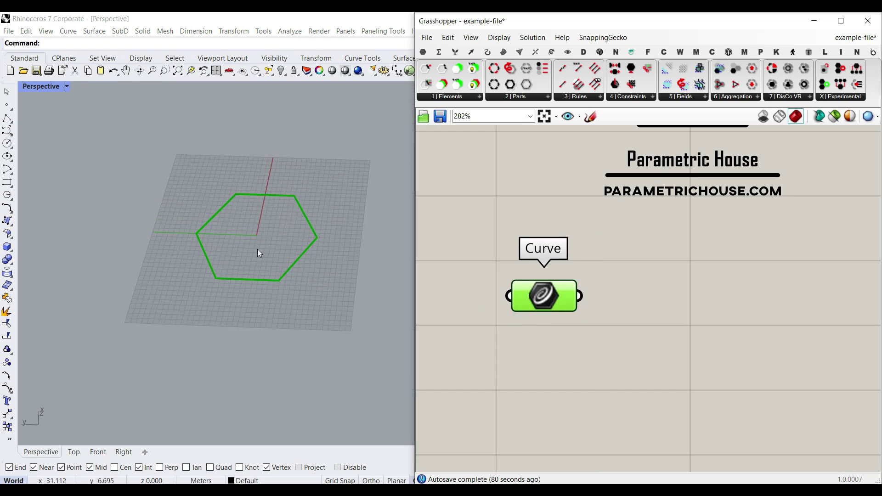
pyautogui.keyDown('shift'); pyautogui.moveTo(257, 249); pyautogui.dragTo(220, 264, button='right'); pyautogui.keyUp('shift')
pyautogui.moveTo(41, 83); pyautogui.dragTo(74, 111)
pyautogui.moveTo(215, 108); pyautogui.dragTo(1, 14)
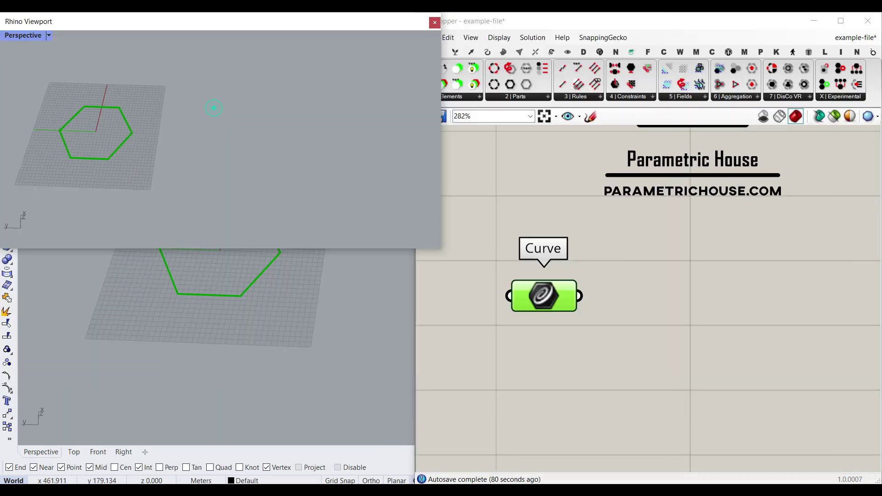
pyautogui.moveTo(226, 249); pyautogui.dragTo(223, 483)
pyautogui.keyDown('shift'); pyautogui.moveTo(85, 274); pyautogui.dragTo(217, 262, button='right'); pyautogui.keyUp('shift')
pyautogui.scroll(6, 246, 244)
pyautogui.moveTo(551, 294); pyautogui.dragTo(537, 340, button='right')
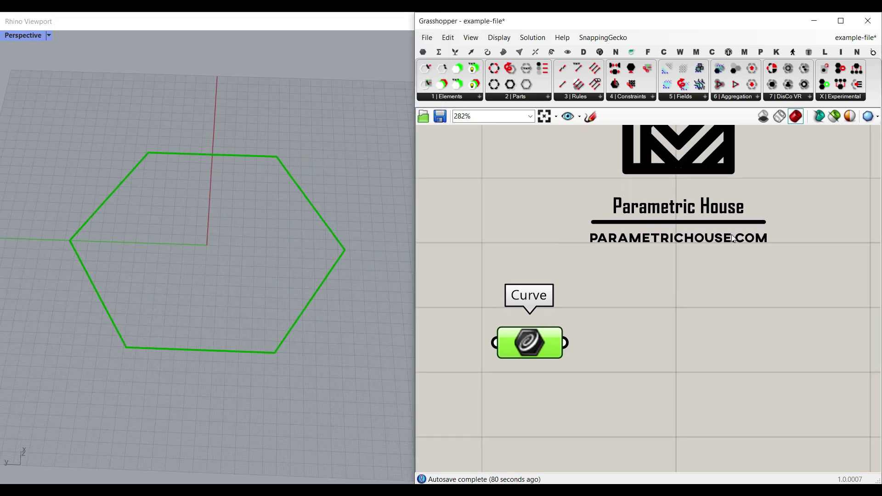
# Move the Curve parameter closer to the Wasp components on the canvas
pyautogui.scroll(-10, 726, 273)
pyautogui.scroll(7, 635, 278)
pyautogui.moveTo(725, 278); pyautogui.dragTo(538, 301, button='right')
pyautogui.moveTo(522, 298); pyautogui.dragTo(713, 298)
pyautogui.moveTo(793, 275); pyautogui.dragTo(602, 275, button='right')
pyautogui.scroll(2, 708, 275)
# Place a second Wasp_Basic Part component above Wasp_Connection From Plane and look through the Wasp Elements components
pyautogui.moveTo(732, 274); pyautogui.dragTo(537, 282, button='right')
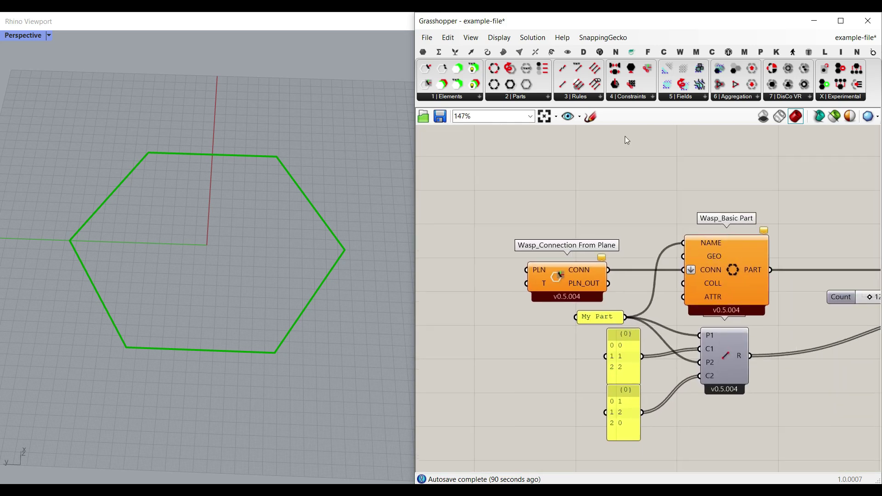
pyautogui.click(508, 97)
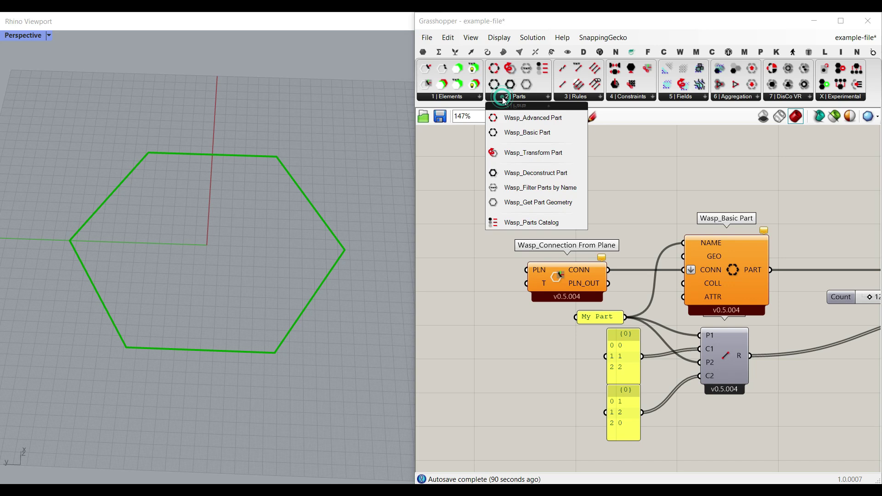
pyautogui.click(517, 135)
pyautogui.click(591, 164)
pyautogui.moveTo(592, 164); pyautogui.dragTo(580, 225, button='right')
pyautogui.moveTo(628, 399); pyautogui.dragTo(608, 341, button='right')
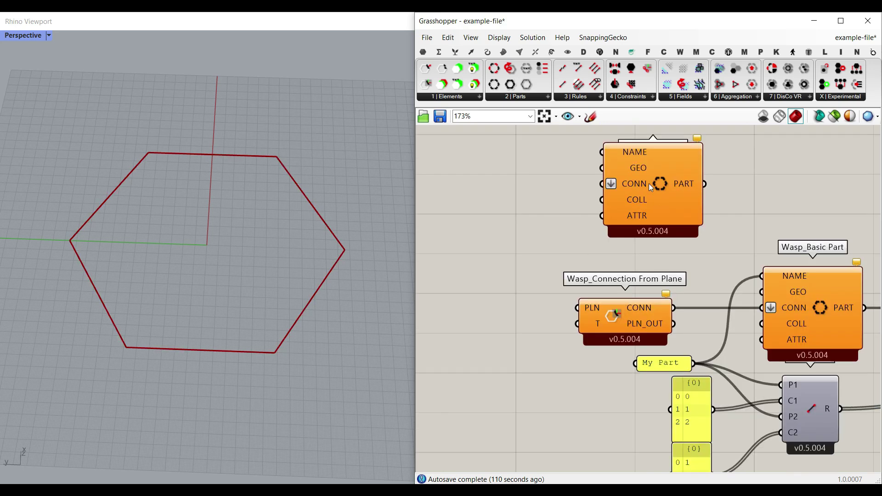
pyautogui.click(453, 97)
pyautogui.click(668, 191)
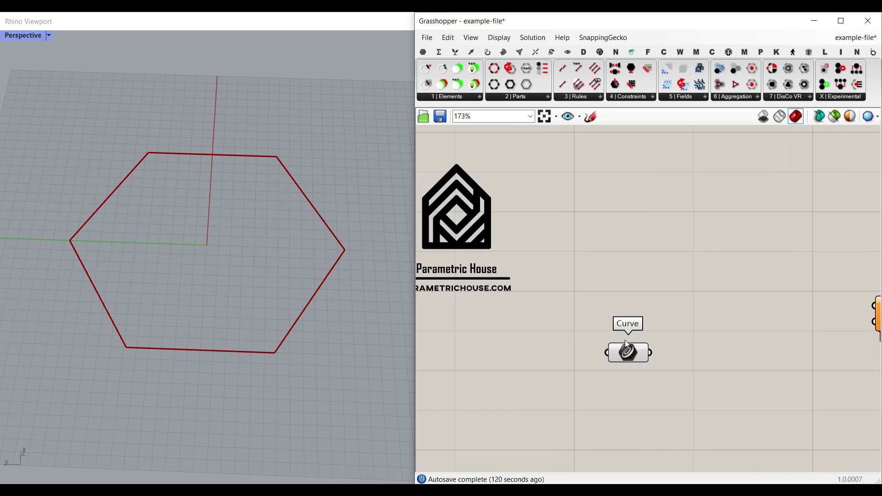
# Move the Curve parameter back toward the Parametric House logo and fit the Grasshopper window at full height beside the Rhino viewport
pyautogui.moveTo(628, 351); pyautogui.dragTo(539, 341)
pyautogui.moveTo(540, 342); pyautogui.dragTo(572, 322, button='right')
pyautogui.scroll(3, 572, 321)
pyautogui.moveTo(232, 353); pyautogui.dragTo(232, 312, button='right')
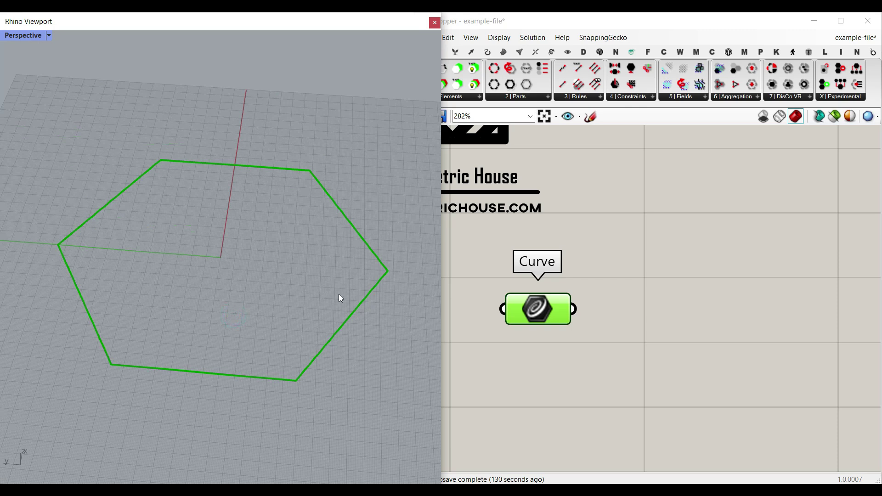
pyautogui.moveTo(643, 21); pyautogui.dragTo(881, 14)
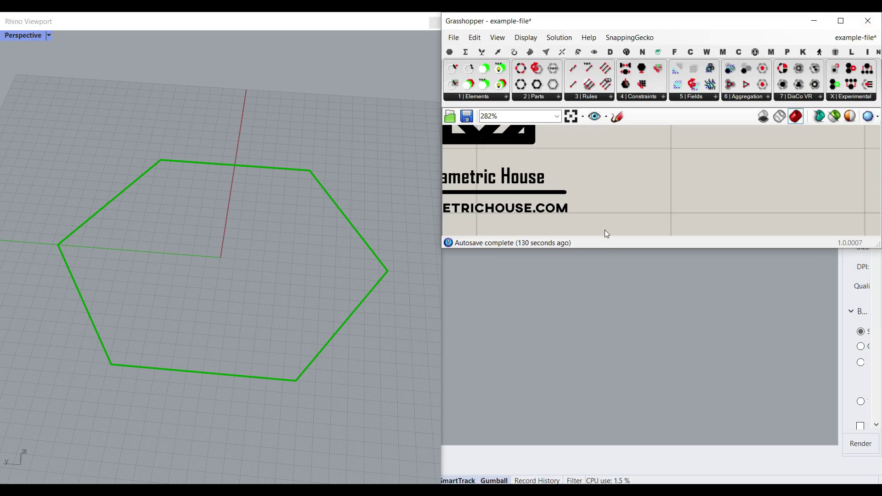
pyautogui.doubleClick(615, 250)
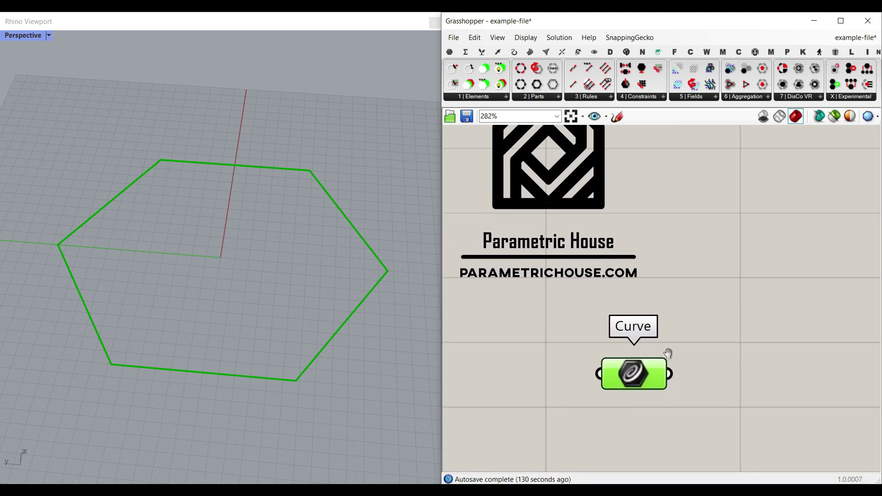
# Place a Surface parameter beside the Curve parameter on the canvas
pyautogui.click(448, 50)
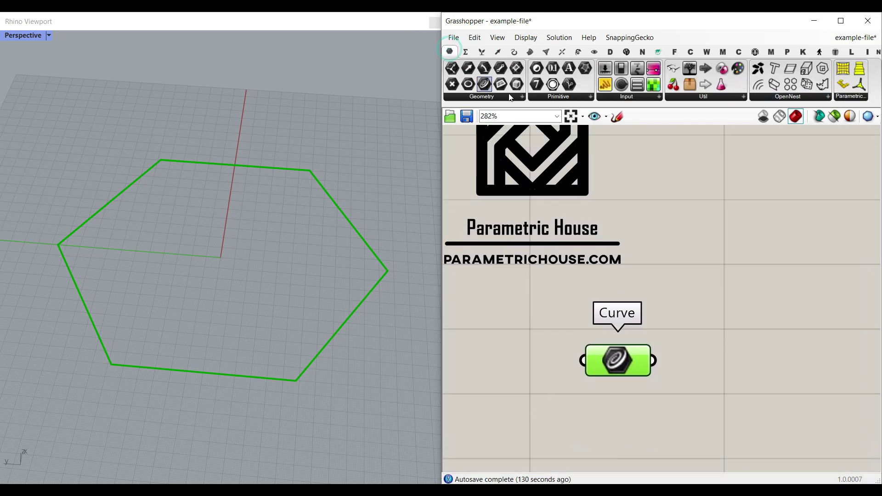
pyautogui.click(490, 97)
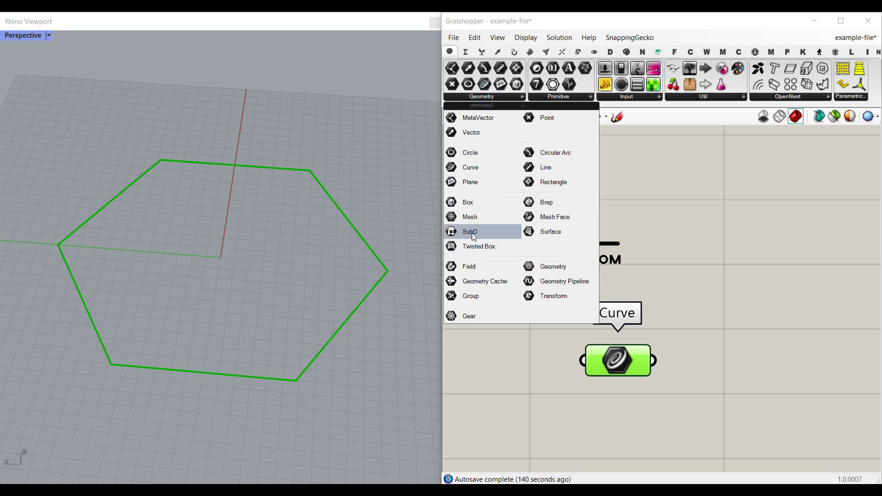
pyautogui.click(536, 231)
pyautogui.click(699, 383)
pyautogui.moveTo(699, 385); pyautogui.dragTo(598, 333, button='right')
pyautogui.scroll(3, 549, 312)
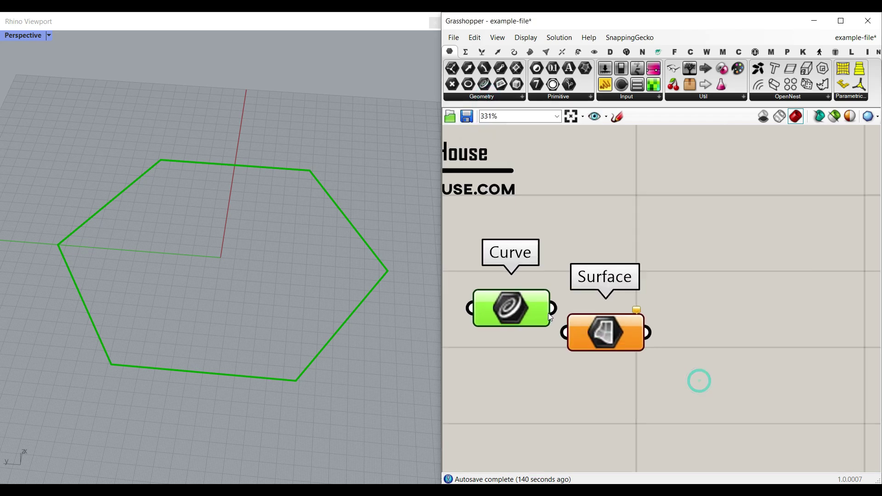
# Connect the Curve parameter to the Surface parameter and line the two up
pyautogui.moveTo(555, 305); pyautogui.dragTo(570, 339)
pyautogui.moveTo(547, 327); pyautogui.dragTo(599, 296, button='right')
pyautogui.moveTo(551, 268); pyautogui.dragTo(523, 302)
pyautogui.moveTo(641, 248); pyautogui.dragTo(553, 256, button='right')
pyautogui.click(593, 320)
pyautogui.click(706, 216)
# Place an Extrude component from the Freeform surface tools beside the Surface parameter
pyautogui.click(531, 52)
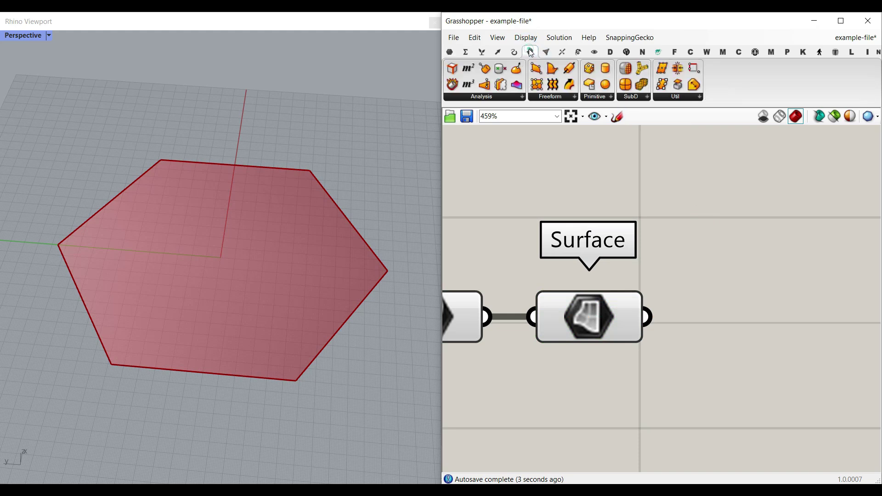
pyautogui.click(562, 96)
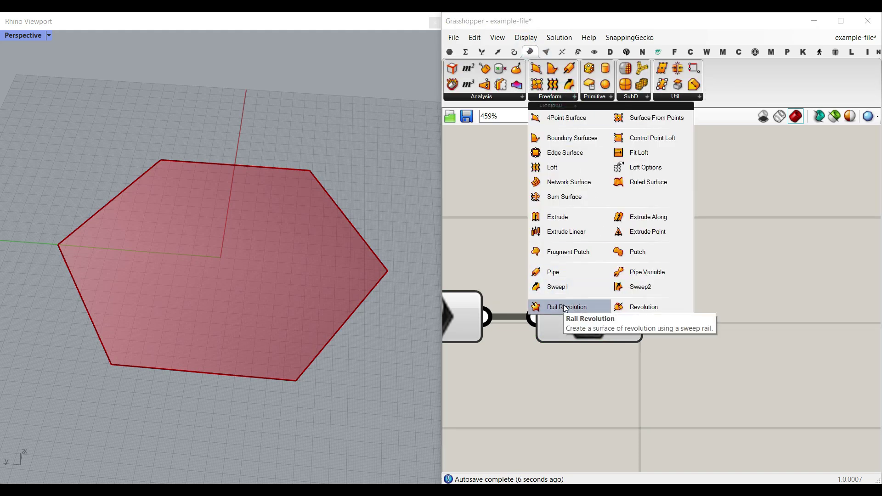
pyautogui.click(554, 216)
pyautogui.click(765, 391)
pyautogui.moveTo(711, 371); pyautogui.dragTo(711, 317, button='right')
pyautogui.doubleClick(586, 394)
pyautogui.write('extr')
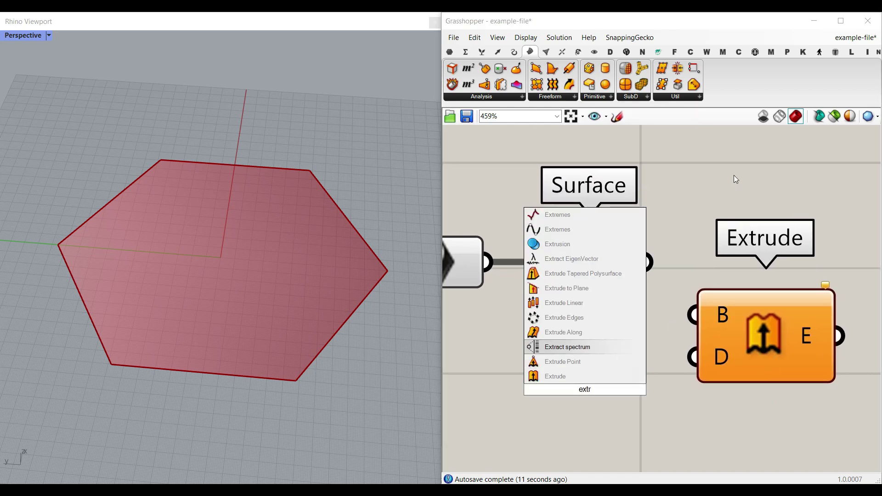
pyautogui.click(735, 175)
# Turn on full names for the component inputs and outputs
pyautogui.click(528, 39)
pyautogui.click(558, 79)
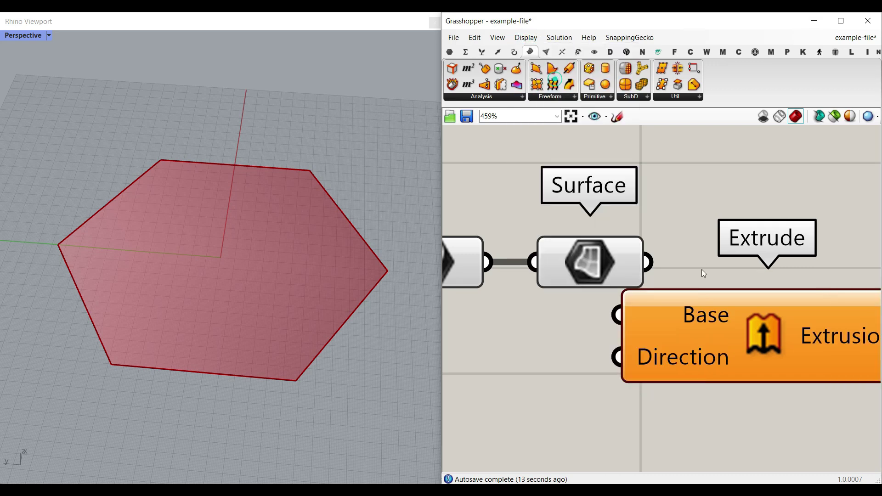
pyautogui.scroll(-5, 675, 275)
pyautogui.scroll(1, 671, 279)
pyautogui.scroll(2, 671, 279)
# Separate the Curve and Surface parameters from Extrude, and connect Surface to the Base input of Extrude
pyautogui.moveTo(683, 293); pyautogui.dragTo(614, 243)
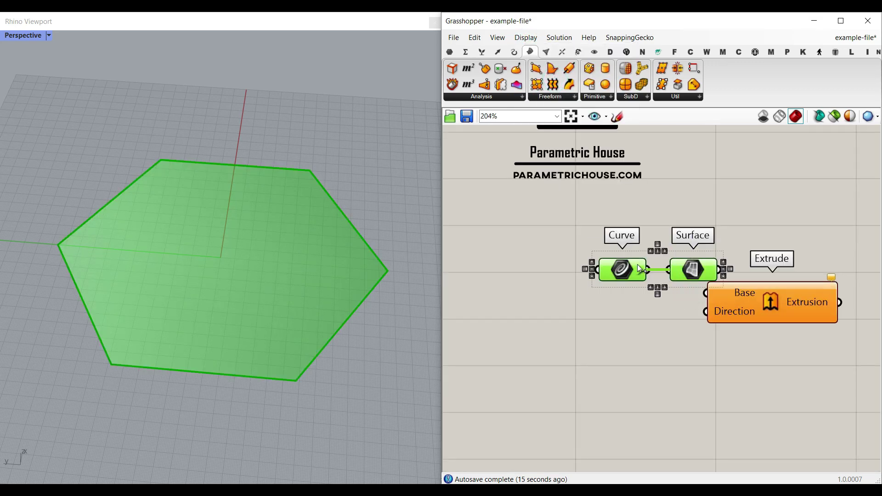
pyautogui.moveTo(704, 274); pyautogui.dragTo(756, 325)
pyautogui.click(658, 275)
pyautogui.scroll(3, 658, 277)
# Add a Unit Z component and connect its vector to the Direction input of Extrude
pyautogui.doubleClick(620, 349)
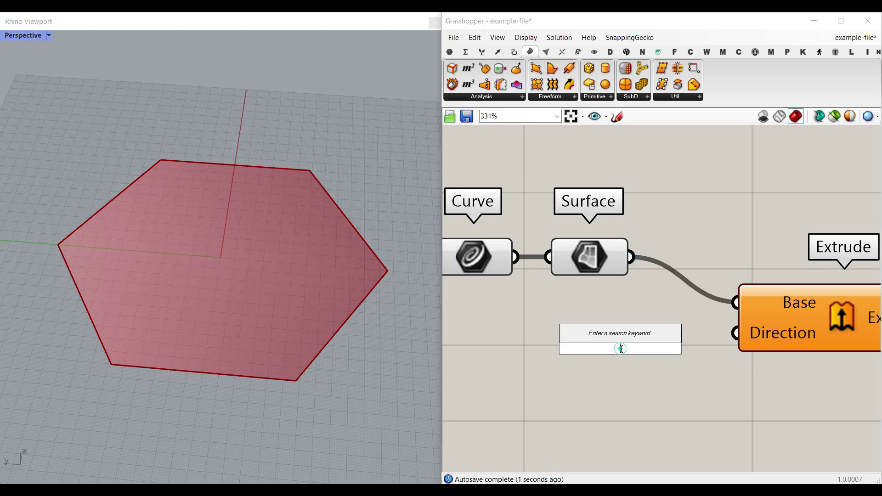
pyautogui.write('z')
pyautogui.press('Return')
pyautogui.moveTo(724, 356); pyautogui.dragTo(738, 336)
pyautogui.moveTo(625, 350); pyautogui.dragTo(676, 341, button='right')
# Spread the Curve and Surface parameters apart, leaving more room between them and above Unit Z
pyautogui.moveTo(573, 267); pyautogui.dragTo(675, 269, button='right')
pyautogui.moveTo(728, 277); pyautogui.dragTo(634, 233)
pyautogui.moveTo(657, 271); pyautogui.dragTo(737, 293, button='right')
pyautogui.click(696, 272)
pyautogui.moveTo(696, 272); pyautogui.dragTo(546, 262)
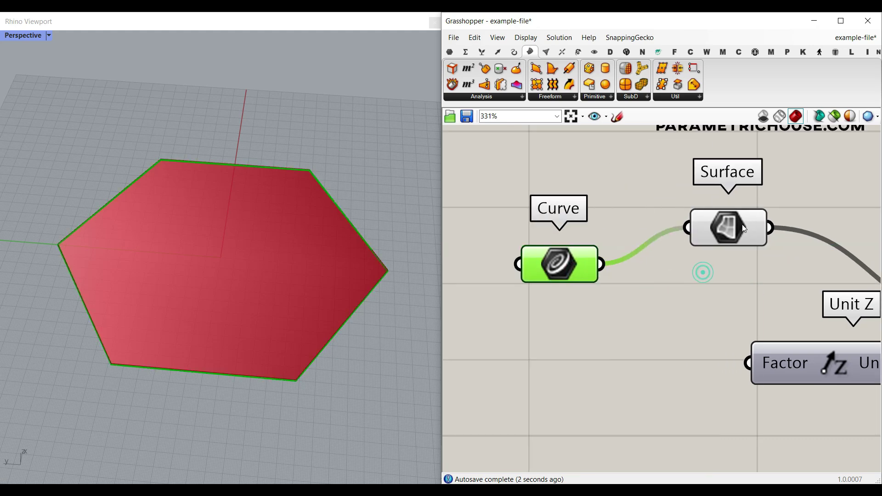
pyautogui.moveTo(719, 228); pyautogui.dragTo(704, 275)
# Bake the Surface parameter's hexagon into the Rhino document with the default attributes
pyautogui.rightClick(704, 274)
pyautogui.click(733, 299)
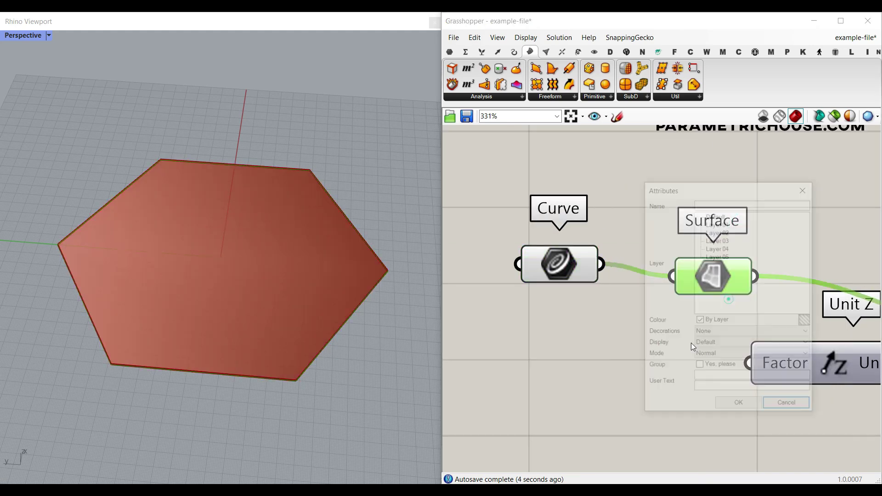
pyautogui.click(737, 406)
pyautogui.scroll(-5, 257, 360)
# Pull the baked hexagon surface upward into a solid prism and look at its side faces
pyautogui.click(242, 305)
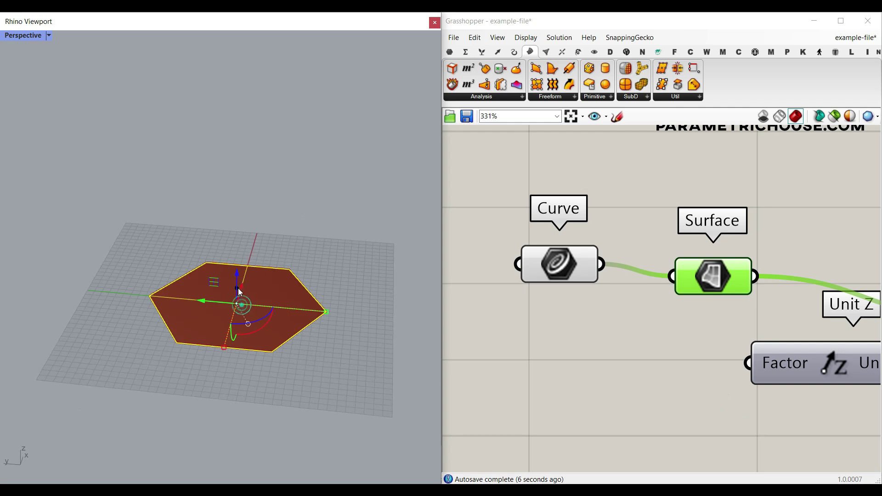
pyautogui.moveTo(237, 288); pyautogui.dragTo(237, 247)
pyautogui.click(249, 191)
pyautogui.moveTo(248, 193); pyautogui.dragTo(207, 260, button='right')
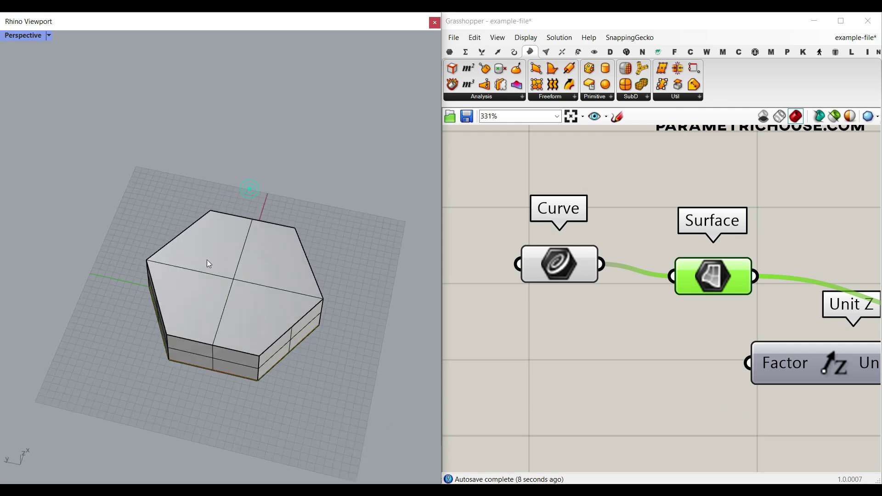
pyautogui.moveTo(218, 347); pyautogui.dragTo(200, 312, button='right')
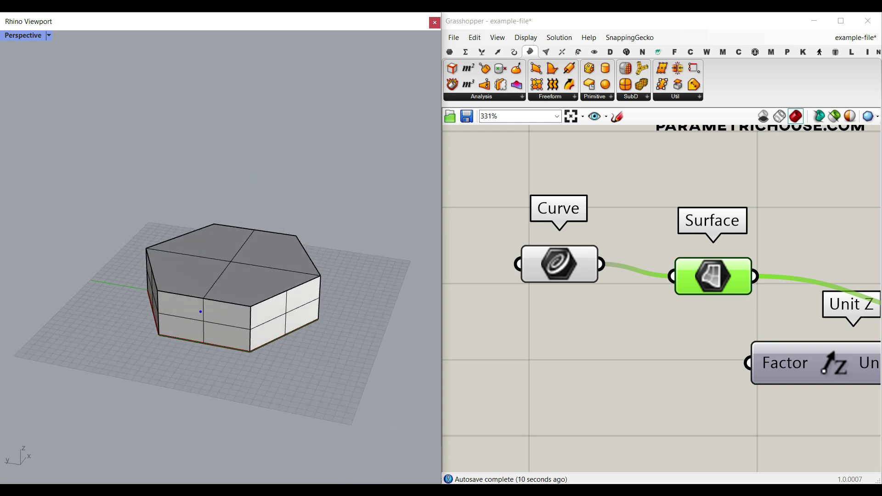
pyautogui.click(297, 256)
pyautogui.moveTo(202, 319); pyautogui.dragTo(315, 251)
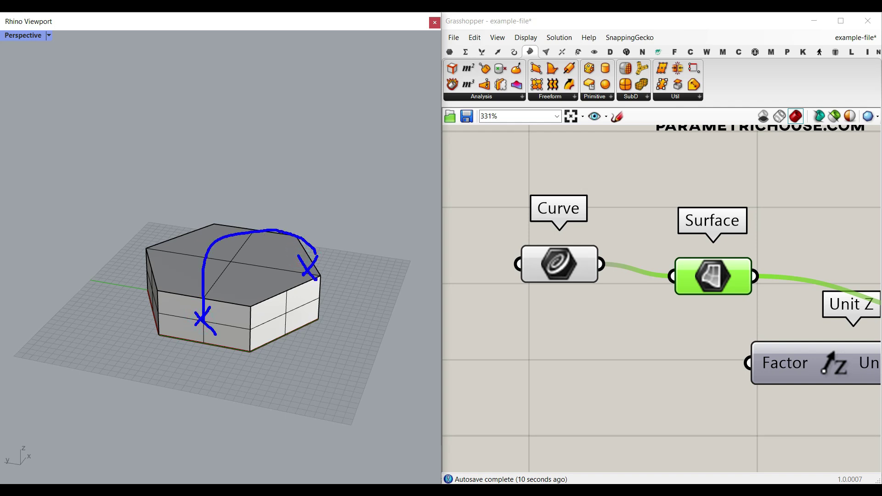
pyautogui.moveTo(299, 220); pyautogui.dragTo(290, 266)
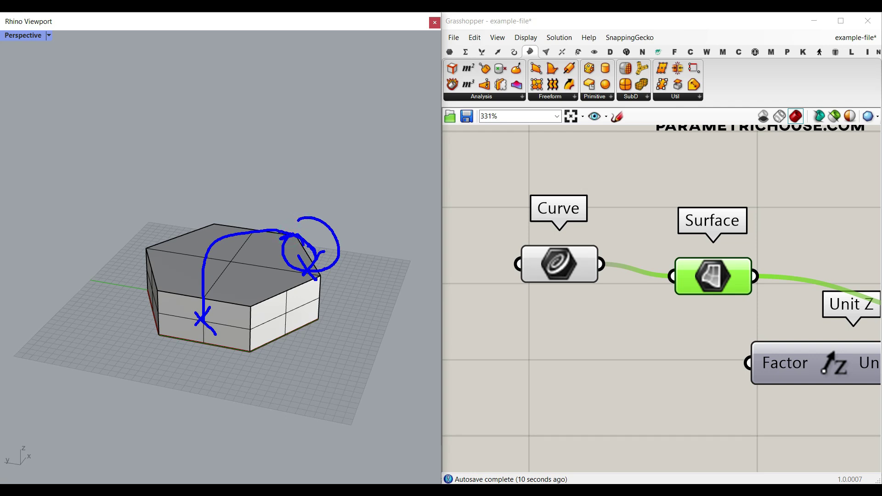
pyautogui.moveTo(338, 197); pyautogui.dragTo(395, 192)
pyautogui.moveTo(424, 238)
pyautogui.mouseDown()
pyautogui.moveTo(408, 295)
pyautogui.moveTo(345, 303)
pyautogui.mouseUp()
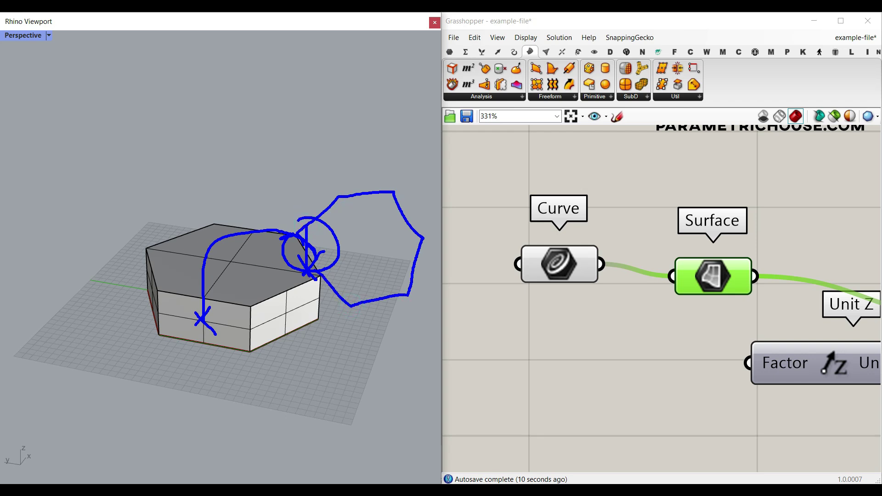
pyautogui.moveTo(177, 270)
pyautogui.mouseDown()
pyautogui.moveTo(303, 253)
pyautogui.moveTo(283, 267)
pyautogui.mouseUp()
pyautogui.moveTo(183, 255)
pyautogui.mouseDown()
pyautogui.moveTo(165, 265)
pyautogui.moveTo(211, 284)
pyautogui.mouseUp()
pyautogui.moveTo(364, 189); pyautogui.dragTo(363, 302)
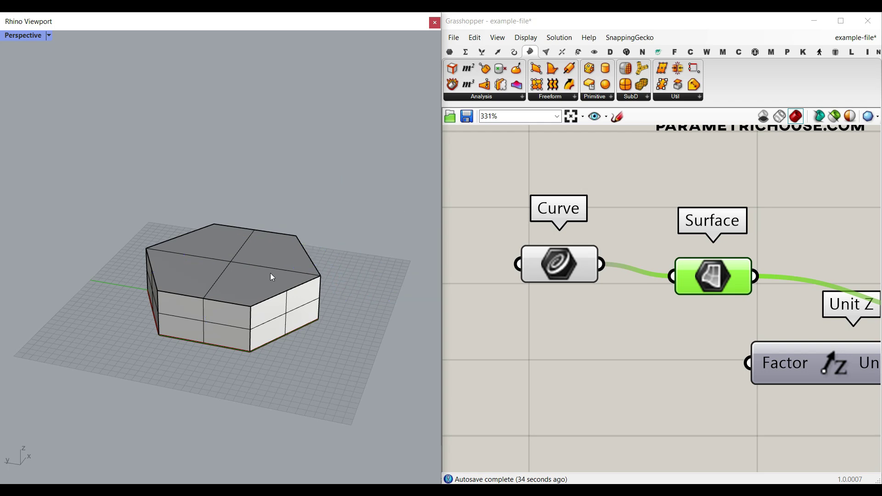
pyautogui.scroll(3, 183, 320)
pyautogui.moveTo(197, 344); pyautogui.dragTo(201, 330, button='right')
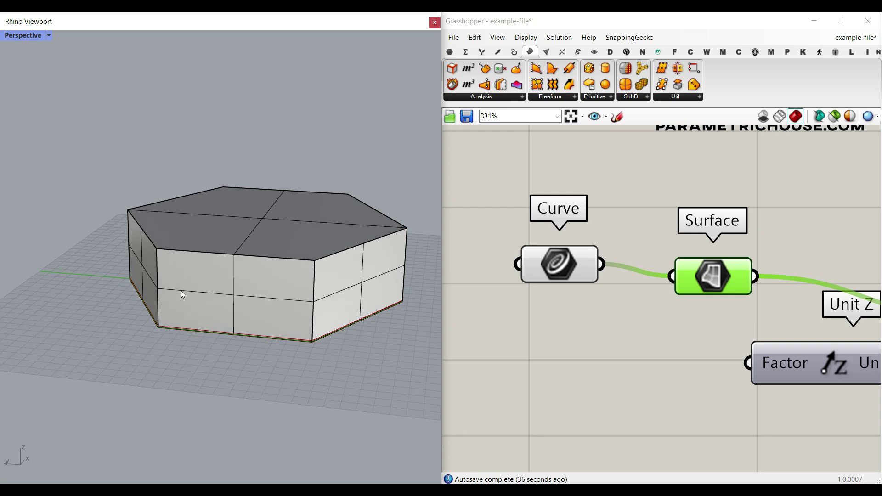
pyautogui.keyDown('ctrl'); pyautogui.moveTo(159, 248); pyautogui.dragTo(304, 337); pyautogui.keyUp('ctrl')
pyautogui.press('e')
pyautogui.moveTo(159, 329)
pyautogui.mouseDown()
pyautogui.moveTo(310, 341)
pyautogui.moveTo(321, 195)
pyautogui.moveTo(225, 142)
pyautogui.mouseUp()
pyautogui.moveTo(163, 181); pyautogui.dragTo(160, 328)
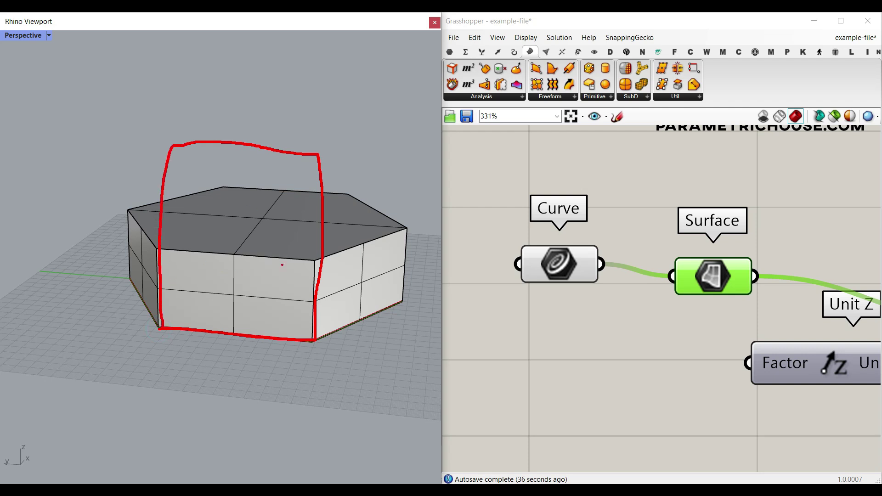
pyautogui.scroll(-3, 266, 313)
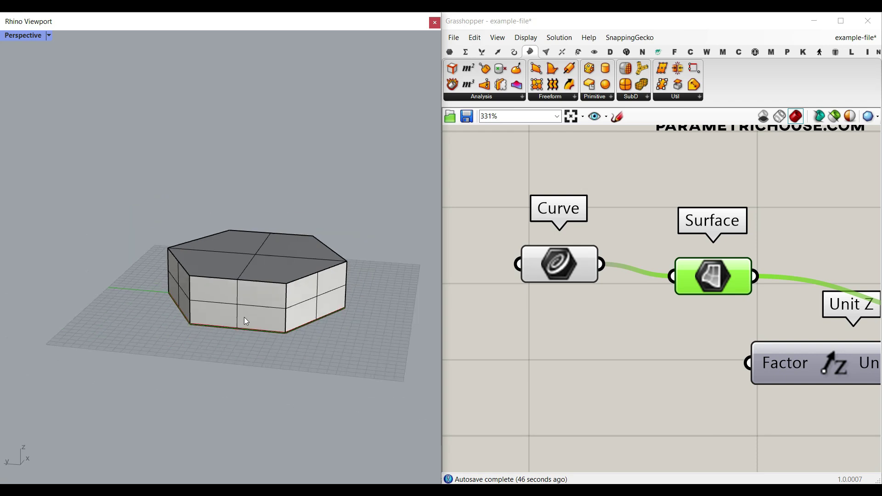
# Delete the extruded hexagonal solid from the Rhino viewport
pyautogui.click(246, 294)
pyautogui.press('Delete')
pyautogui.moveTo(218, 311); pyautogui.dragTo(238, 360, button='right')
# Reposition the Surface parameter slightly and turn off its preview
pyautogui.moveTo(648, 320); pyautogui.dragTo(608, 326, button='right')
pyautogui.scroll(-3, 593, 306)
pyautogui.scroll(2, 657, 317)
pyautogui.moveTo(700, 316); pyautogui.dragTo(719, 307)
pyautogui.rightClick(718, 307)
pyautogui.click(748, 278)
pyautogui.click(634, 359)
# Move the Curve parameter farther away from the Surface parameter to free space between them
pyautogui.moveTo(547, 327); pyautogui.dragTo(581, 325, button='right')
pyautogui.moveTo(595, 303); pyautogui.dragTo(544, 311)
pyautogui.click(554, 358)
pyautogui.scroll(4, 218, 363)
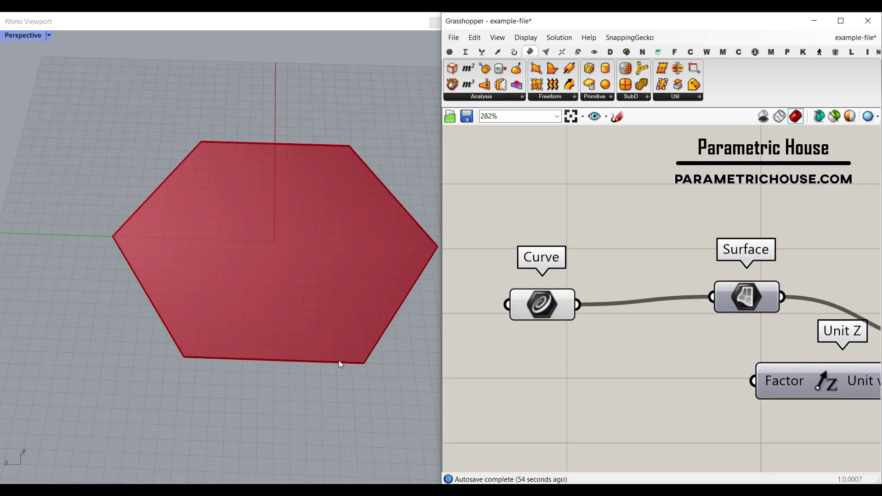
pyautogui.moveTo(558, 351); pyautogui.dragTo(591, 389, button='right')
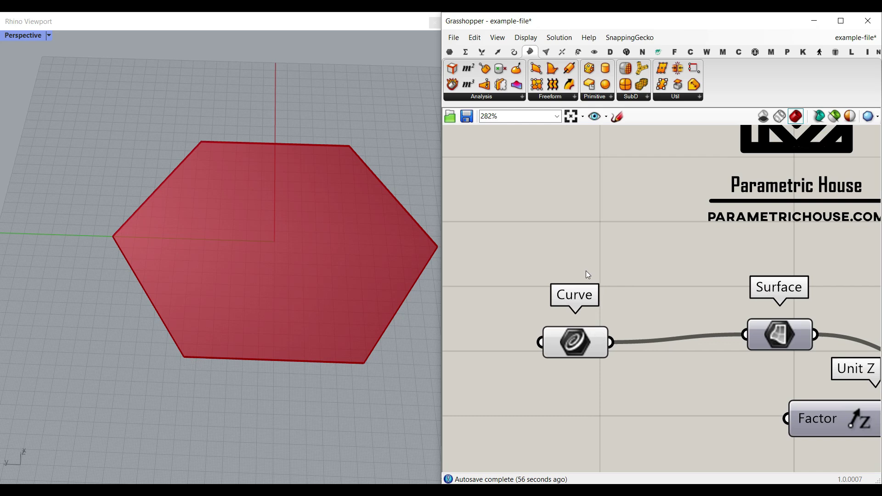
# Place an Explode component below the Curve-to-Surface wire and connect the Curve parameter to its Curve input
pyautogui.click(514, 51)
pyautogui.click(680, 68)
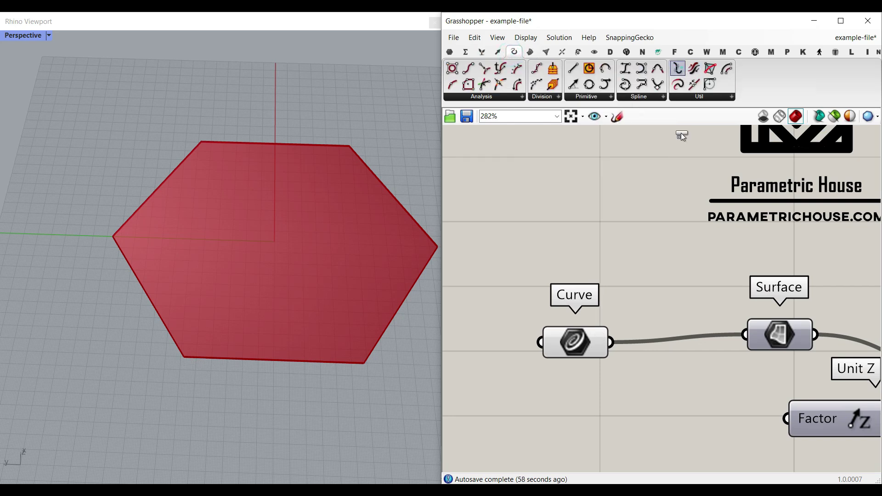
pyautogui.click(674, 346)
pyautogui.moveTo(652, 365); pyautogui.dragTo(722, 313, button='right')
pyautogui.moveTo(713, 285); pyautogui.dragTo(703, 388)
pyautogui.moveTo(644, 286); pyautogui.dragTo(637, 385)
pyautogui.moveTo(723, 394); pyautogui.dragTo(559, 357, button='right')
pyautogui.moveTo(559, 357); pyautogui.dragTo(539, 372)
# Rearrange the components around Explode so that the Surface parameter lines up with the Curve parameter
pyautogui.moveTo(684, 380); pyautogui.dragTo(594, 328, button='right')
pyautogui.scroll(-6, 594, 328)
pyautogui.moveTo(720, 340); pyautogui.dragTo(656, 334)
pyautogui.click(707, 343)
pyautogui.scroll(3, 673, 316)
pyautogui.moveTo(508, 356); pyautogui.dragTo(641, 352, button='right')
pyautogui.scroll(6, 626, 338)
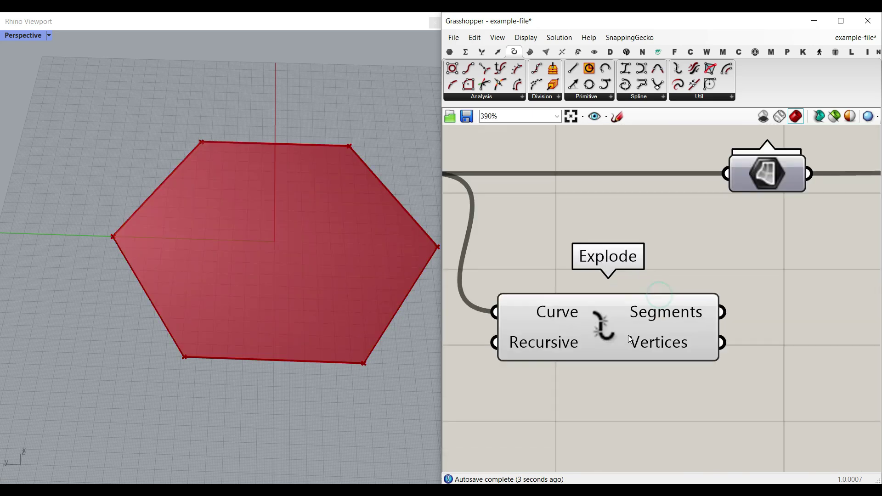
pyautogui.moveTo(663, 318); pyautogui.dragTo(616, 316, button='right')
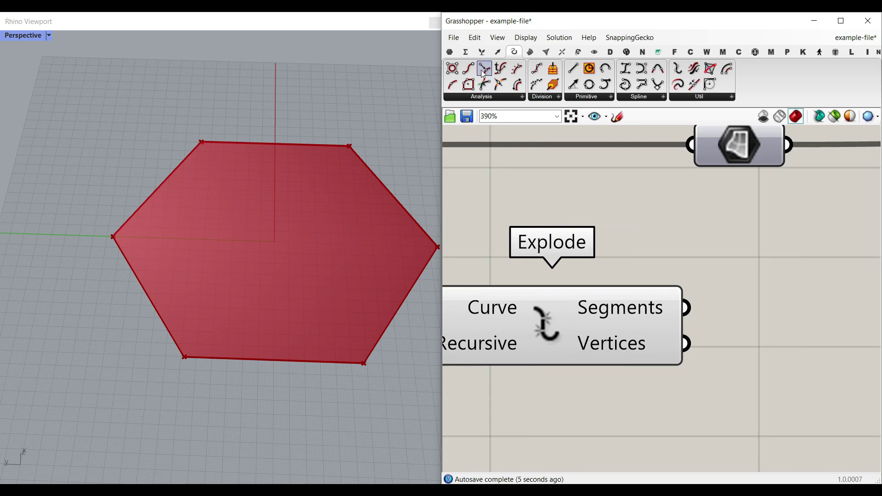
# Add a List Item component beside Explode and connect Explode's Segments output to its List input
pyautogui.click(482, 53)
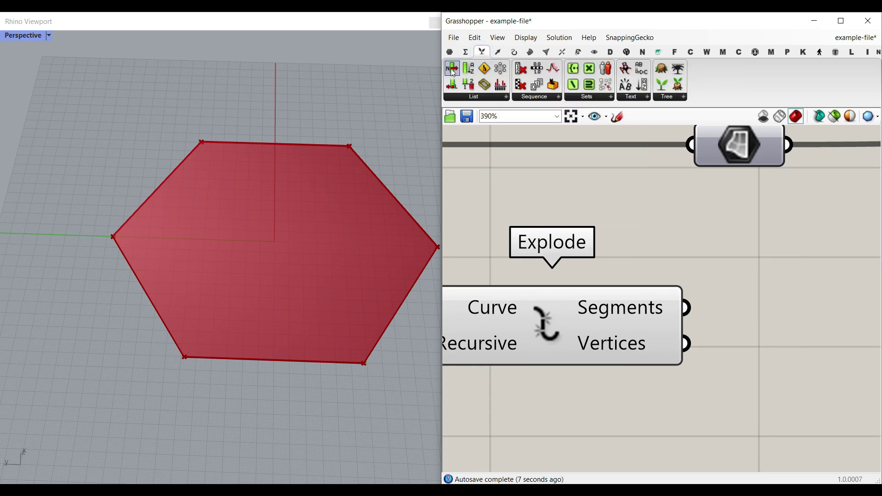
pyautogui.moveTo(451, 68); pyautogui.dragTo(743, 369)
pyautogui.moveTo(686, 307); pyautogui.dragTo(688, 382)
pyautogui.moveTo(776, 411); pyautogui.dragTo(659, 331, button='right')
pyautogui.moveTo(659, 331); pyautogui.dragTo(681, 361)
pyautogui.scroll(-5, 662, 339)
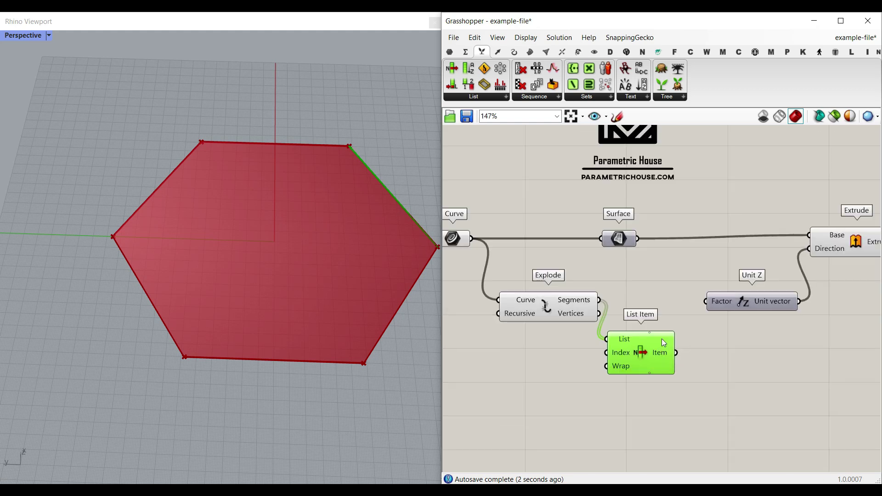
# Place a Number parameter beside List Item and connect the Item output to it
pyautogui.click(449, 52)
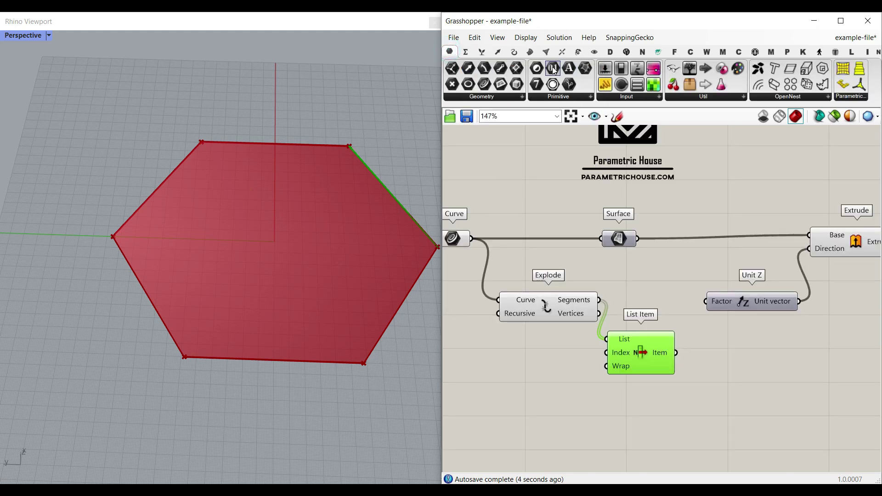
pyautogui.click(553, 69)
pyautogui.scroll(4, 735, 383)
pyautogui.click(684, 346)
pyautogui.moveTo(636, 337); pyautogui.dragTo(690, 338)
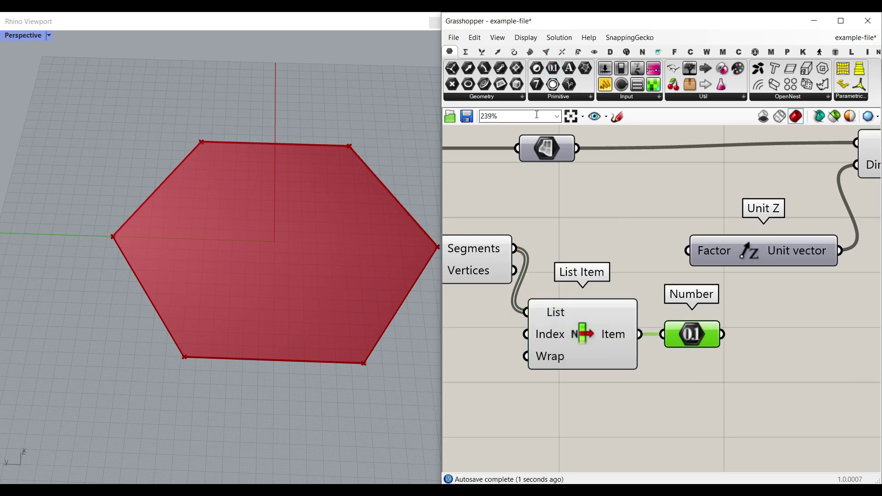
# Try a Length component connected to List Item's Item output, and remove it again
pyautogui.click(515, 53)
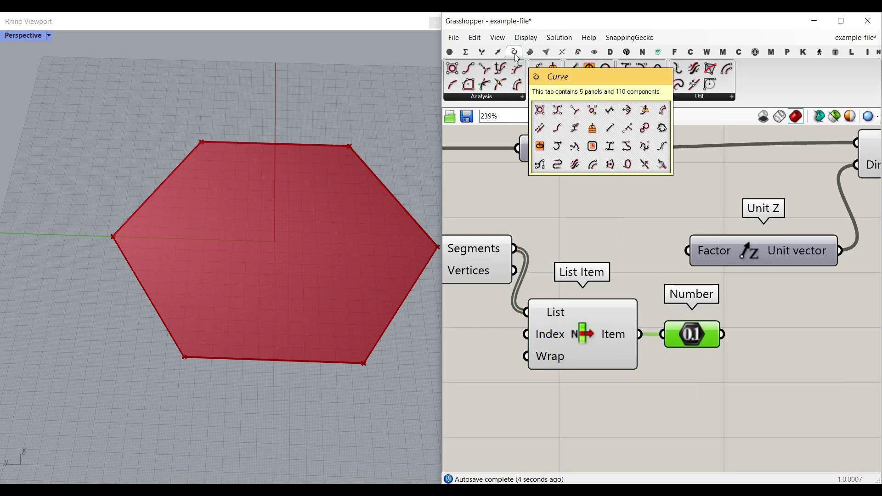
pyautogui.moveTo(516, 84); pyautogui.dragTo(725, 400)
pyautogui.moveTo(640, 335); pyautogui.dragTo(675, 401)
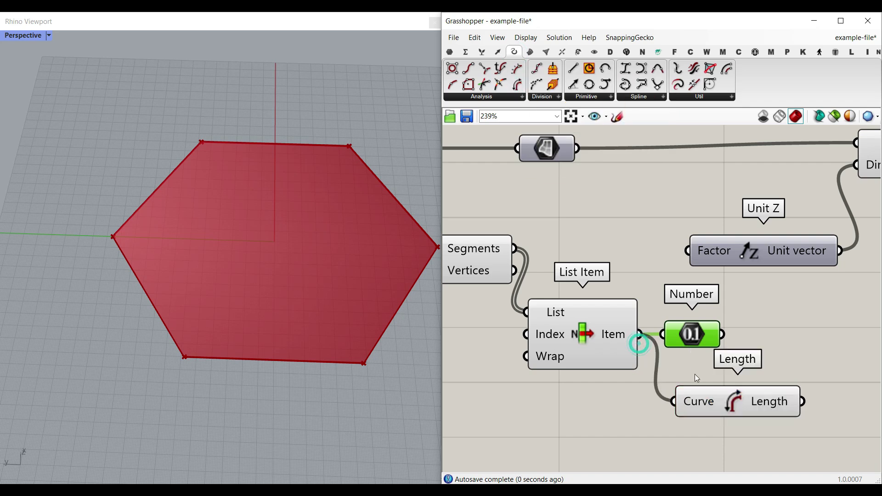
pyautogui.click(704, 404)
pyautogui.press('Delete')
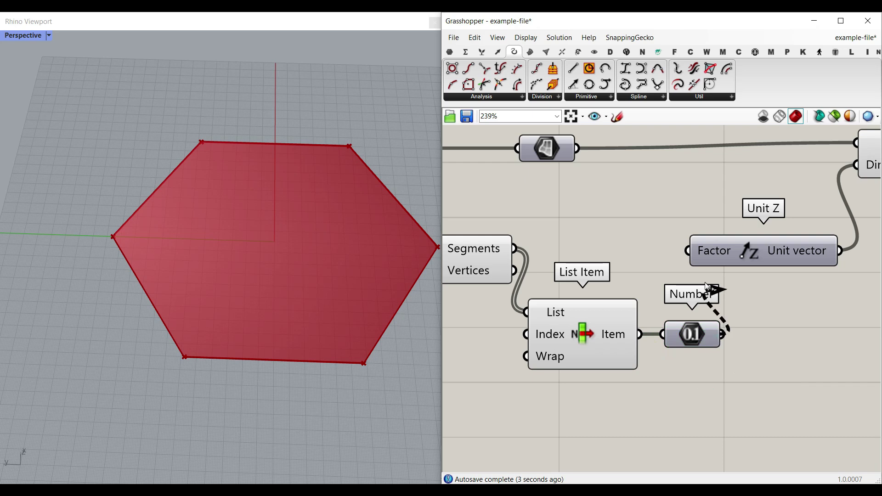
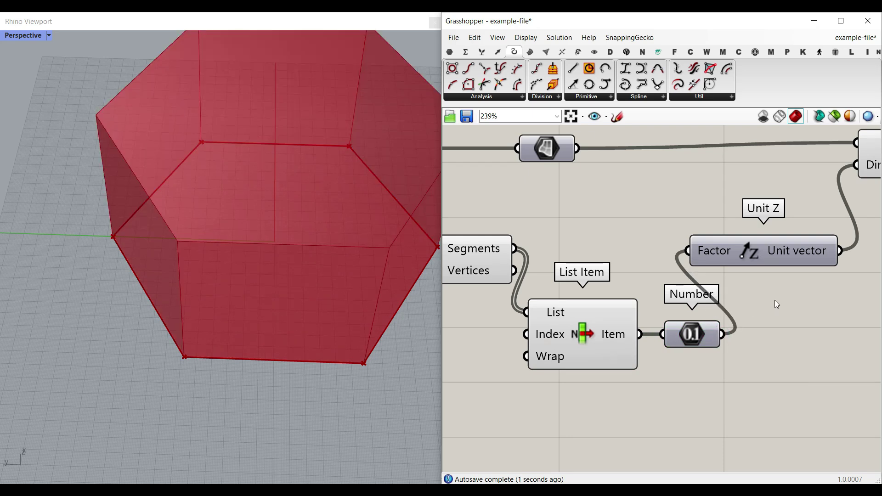
# Spread out the components, lining up Number and Unit Z after List Item with Extrude at the end of the chain
pyautogui.scroll(-5, 751, 332)
pyautogui.moveTo(752, 333); pyautogui.dragTo(787, 311, button='right')
pyautogui.moveTo(840, 352); pyautogui.dragTo(597, 242)
pyautogui.scroll(-5, 655, 272)
pyautogui.moveTo(763, 359); pyautogui.dragTo(585, 266)
pyautogui.moveTo(640, 286); pyautogui.dragTo(706, 293)
pyautogui.click(577, 334)
pyautogui.moveTo(548, 338); pyautogui.dragTo(649, 347, button='right')
pyautogui.scroll(3, 671, 338)
pyautogui.moveTo(671, 338); pyautogui.dragTo(504, 277)
pyautogui.moveTo(654, 280); pyautogui.dragTo(677, 285)
pyautogui.click(732, 342)
# Bake the Extrude component's hexagonal prism into the Rhino document and look at it from another angle
pyautogui.scroll(5, 727, 307)
pyautogui.rightClick(675, 283)
pyautogui.click(693, 299)
pyautogui.click(687, 406)
pyautogui.moveTo(184, 390); pyautogui.dragTo(245, 415, button='right')
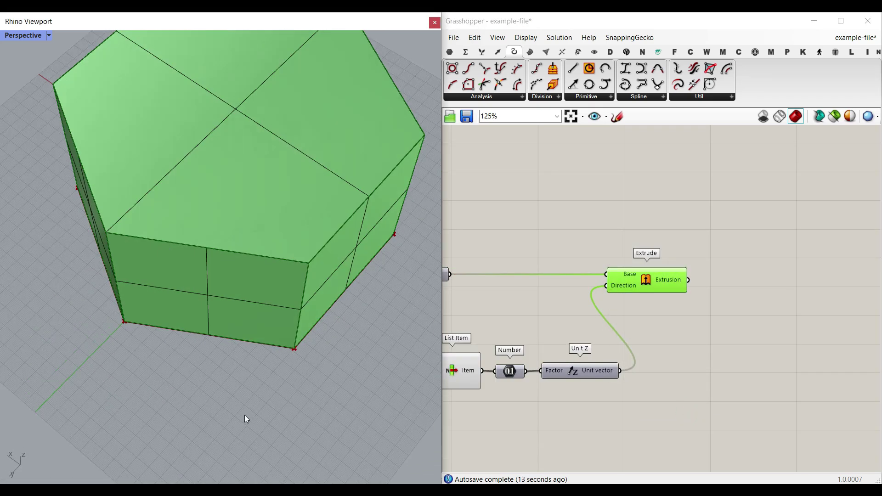
# Undo the bake of the hexagonal prism and view the Extrude preview from a low angle
pyautogui.scroll(-4, 246, 374)
pyautogui.hotkey('ctrl', 'z')
pyautogui.moveTo(234, 341); pyautogui.dragTo(232, 284, button='right')
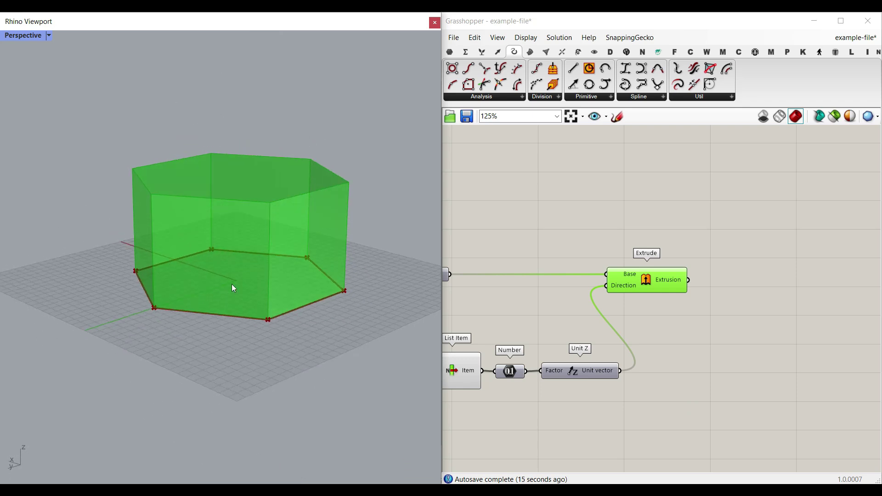
# Connect Extrude's Extrusion output to the GEO input of Wasp_Basic Part
pyautogui.click(683, 302)
pyautogui.moveTo(654, 321); pyautogui.dragTo(574, 326, button='right')
pyautogui.scroll(-2, 573, 327)
pyautogui.moveTo(534, 299); pyautogui.dragTo(838, 252)
pyautogui.moveTo(850, 255); pyautogui.dragTo(683, 257, button='right')
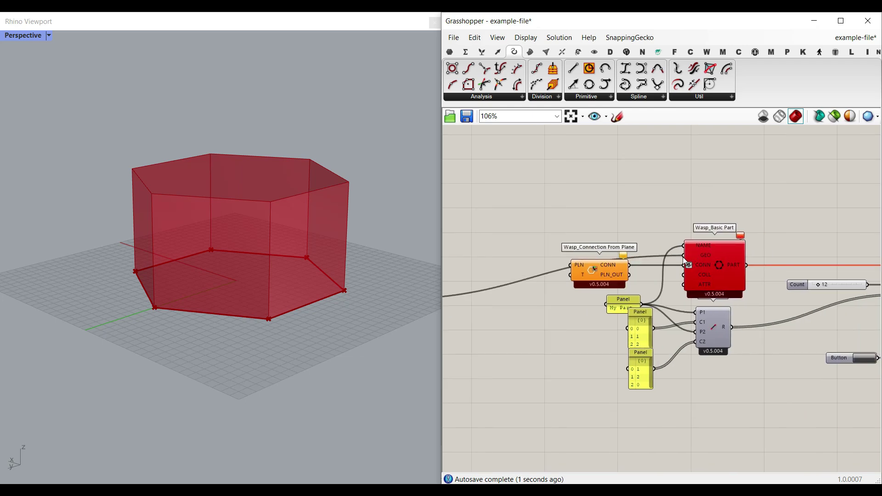
# Move Wasp_Connection From Plane away from Wasp_Basic Part, placing it below the extrusion wire, and check what its PLN input expects
pyautogui.moveTo(579, 286); pyautogui.dragTo(507, 348)
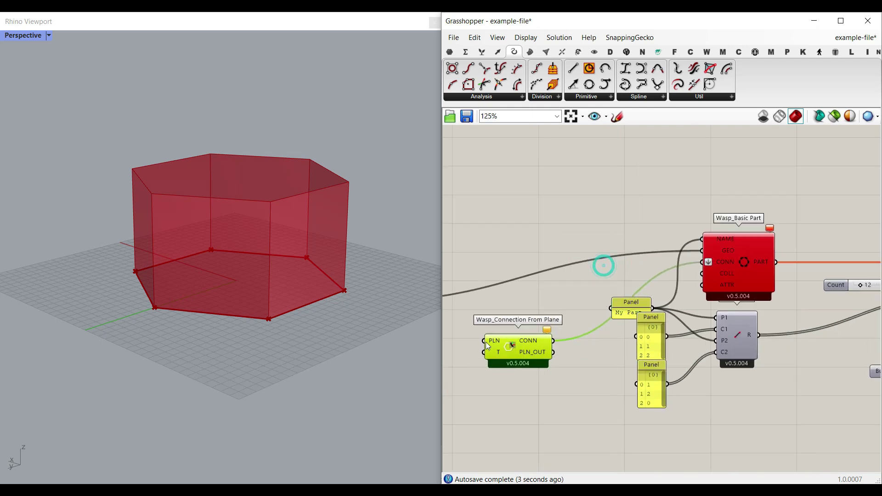
pyautogui.scroll(4, 624, 335)
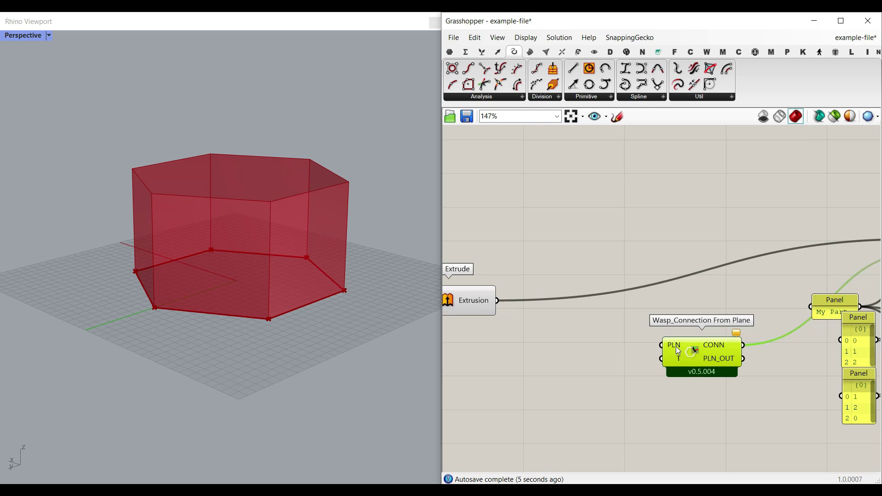
pyautogui.moveTo(675, 347)
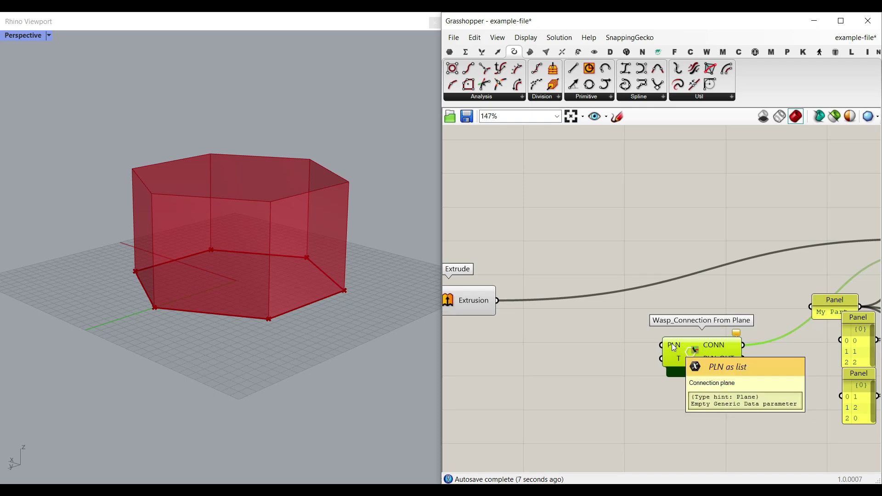
# Place a Deconstruct Brep component below the extrusion wire and connect Extrude's Extrusion output to its Brep input
pyautogui.click(530, 51)
pyautogui.moveTo(453, 88); pyautogui.dragTo(509, 352)
pyautogui.scroll(4, 503, 343)
pyautogui.moveTo(489, 258); pyautogui.dragTo(521, 442)
pyautogui.moveTo(542, 409); pyautogui.dragTo(490, 271, button='right')
pyautogui.scroll(-1, 496, 271)
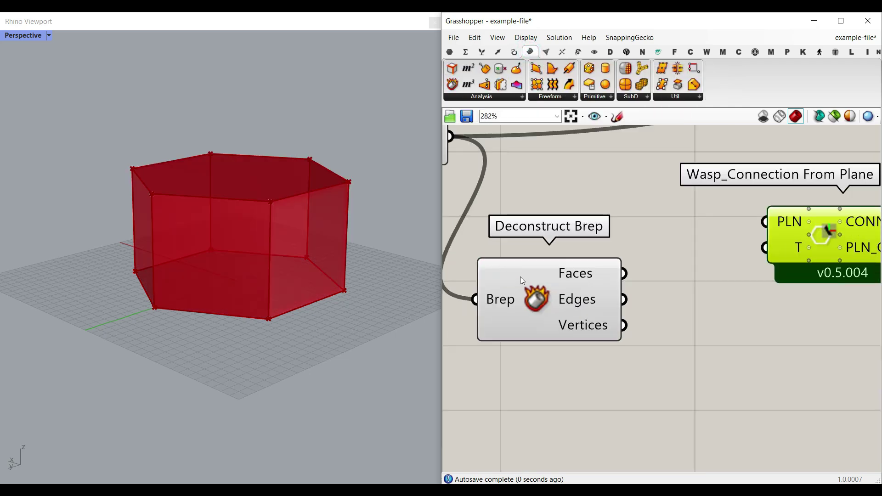
pyautogui.moveTo(520, 277); pyautogui.dragTo(507, 304)
pyautogui.moveTo(569, 302)
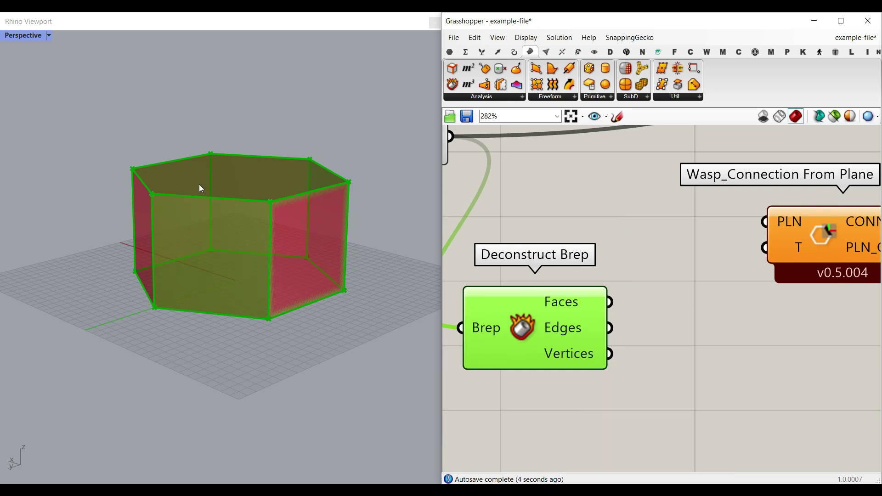
# Place an Area component beside Deconstruct Brep and feed it the Faces output to get the face centroids
pyautogui.moveTo(198, 267); pyautogui.dragTo(389, 212, button='right')
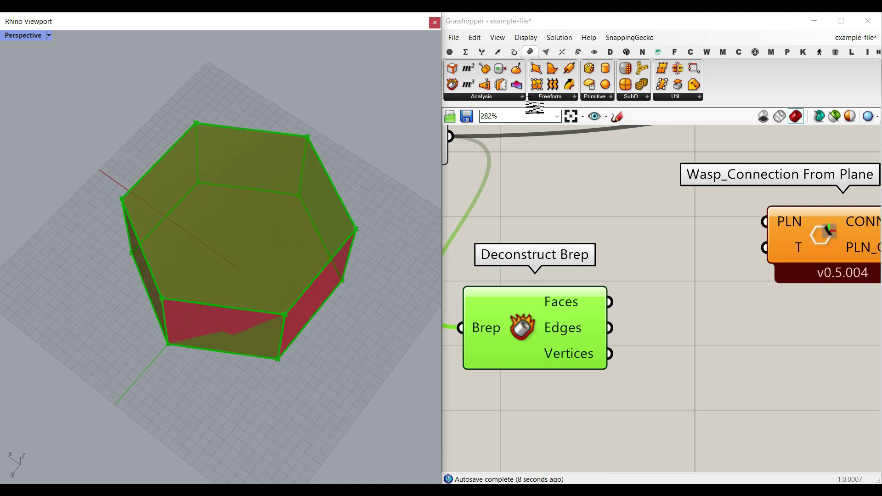
pyautogui.moveTo(473, 75); pyautogui.dragTo(669, 384)
pyautogui.moveTo(611, 303); pyautogui.dragTo(597, 418)
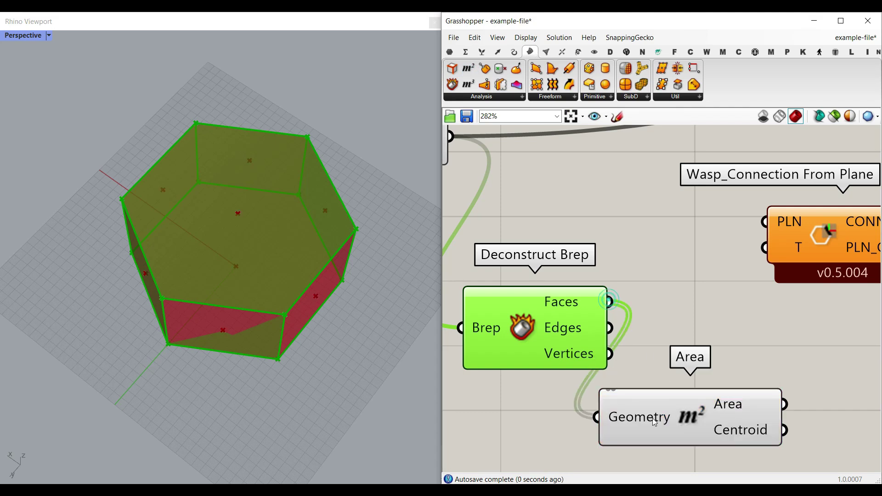
pyautogui.moveTo(653, 418); pyautogui.dragTo(600, 307, button='right')
pyautogui.moveTo(599, 307); pyautogui.dragTo(556, 350)
# Number the face centroids by connecting Area's Centroid output to a new Point List component, and bake the numbers into Rhino
pyautogui.click(594, 52)
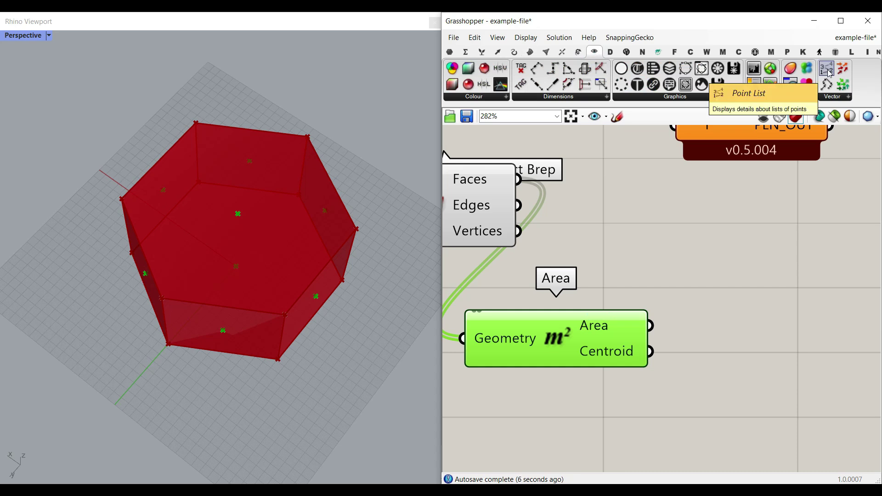
pyautogui.moveTo(830, 73); pyautogui.dragTo(728, 364)
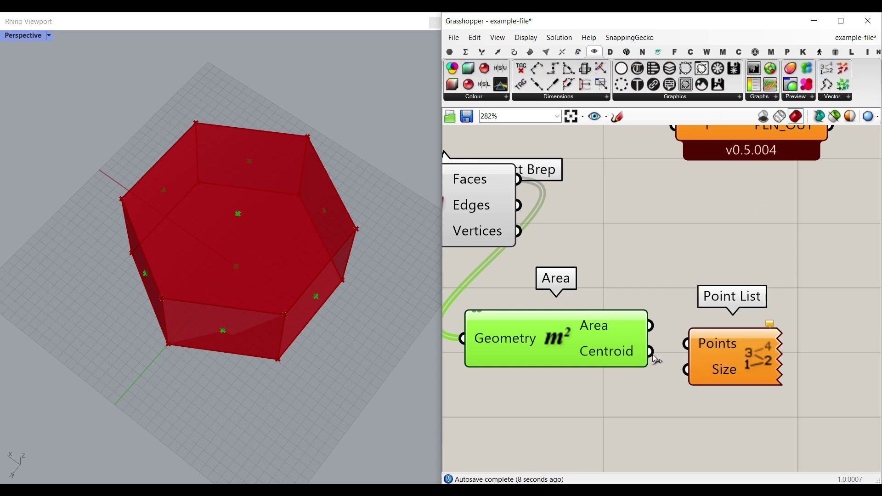
pyautogui.moveTo(651, 351); pyautogui.dragTo(686, 344)
pyautogui.rightClick(743, 356)
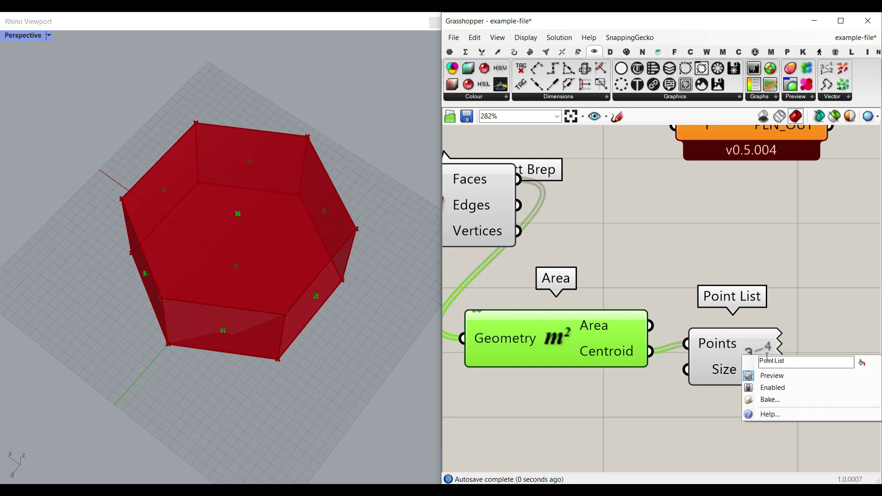
pyautogui.click(763, 400)
pyautogui.click(774, 471)
# Delete the Area and Point List components and view the numbered faces of the prism from another angle
pyautogui.moveTo(781, 414); pyautogui.dragTo(608, 347)
pyautogui.press('Delete')
pyautogui.moveTo(275, 357); pyautogui.dragTo(260, 251, button='right')
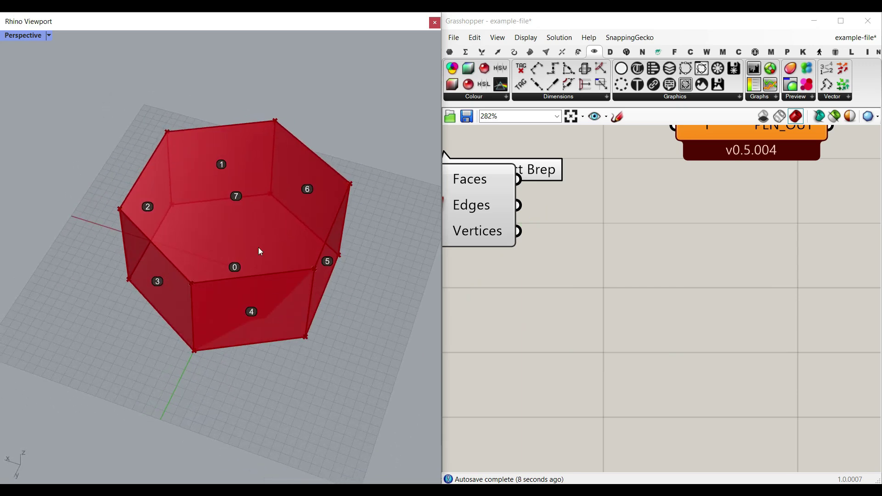
pyautogui.hotkey('ctrl', '2')
pyautogui.moveTo(240, 146)
pyautogui.mouseDown()
pyautogui.moveTo(205, 153)
pyautogui.moveTo(215, 187)
pyautogui.moveTo(226, 137)
pyautogui.mouseUp()
pyautogui.moveTo(350, 256)
pyautogui.mouseDown()
pyautogui.moveTo(357, 257)
pyautogui.moveTo(338, 234)
pyautogui.mouseUp()
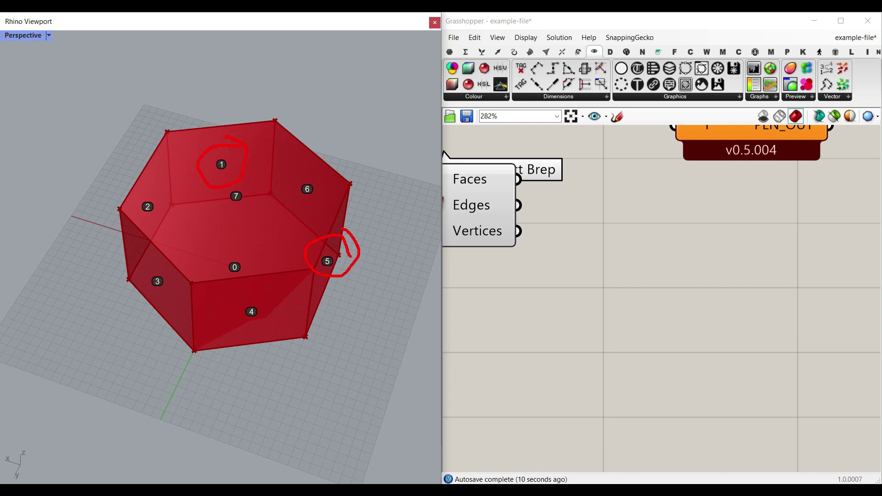
pyautogui.moveTo(175, 258); pyautogui.dragTo(167, 254)
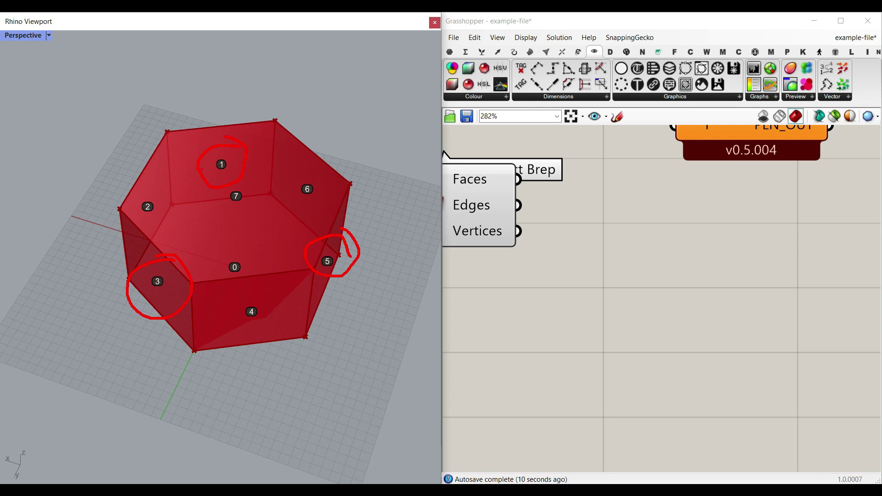
pyautogui.press('Escape')
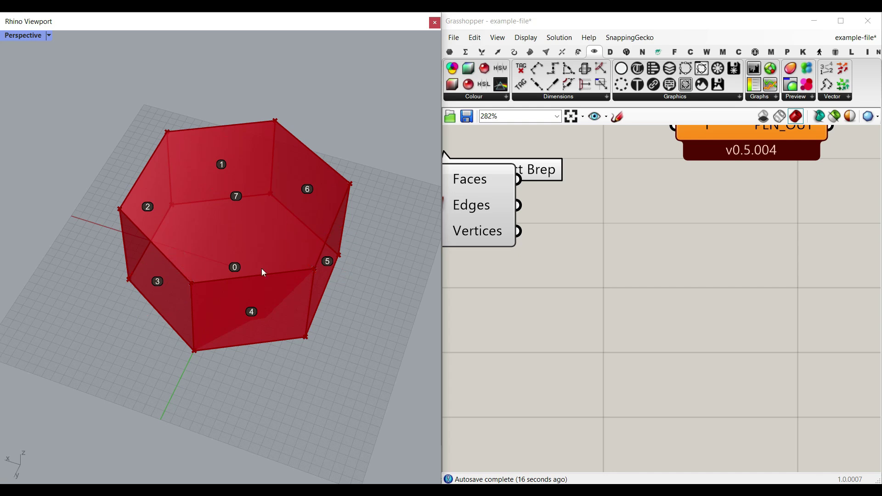
# Place a List Item component after Deconstruct Brep and connect the Faces output to its List input
pyautogui.moveTo(506, 305); pyautogui.dragTo(663, 377, button='right')
pyautogui.moveTo(591, 238); pyautogui.dragTo(591, 276)
pyautogui.click(482, 55)
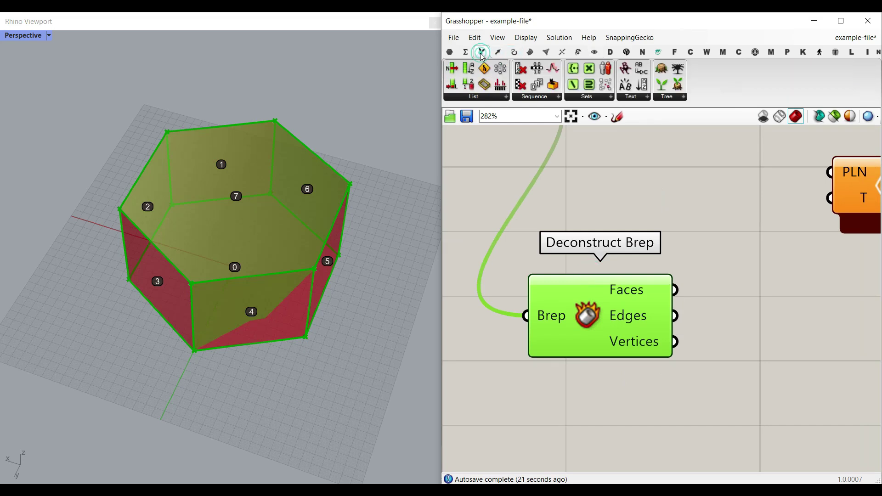
pyautogui.moveTo(452, 68); pyautogui.dragTo(763, 382)
pyautogui.moveTo(666, 289); pyautogui.dragTo(698, 355)
pyautogui.moveTo(649, 382); pyautogui.dragTo(668, 358, button='right')
# Add an empty panel below Deconstruct Brep and turn off its Multiline Data option
pyautogui.doubleClick(624, 390)
pyautogui.write('//')
pyautogui.press('Return')
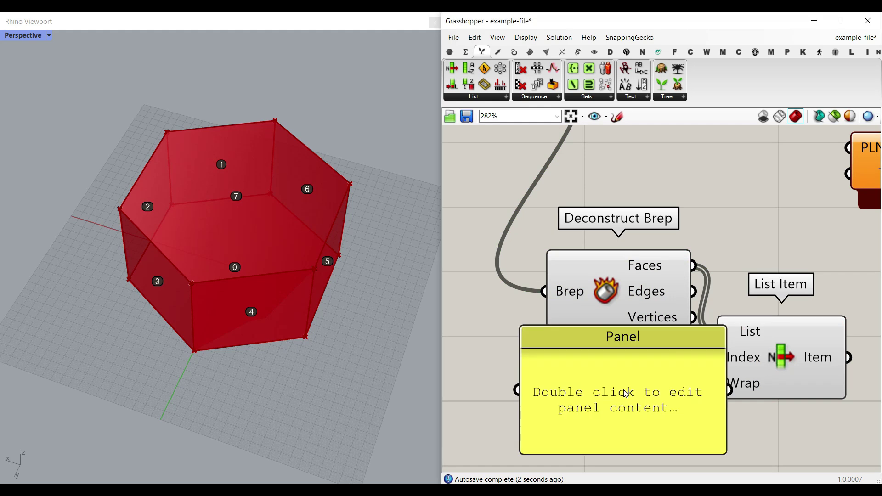
pyautogui.moveTo(624, 390); pyautogui.dragTo(664, 352, button='right')
pyautogui.moveTo(656, 350); pyautogui.dragTo(609, 382)
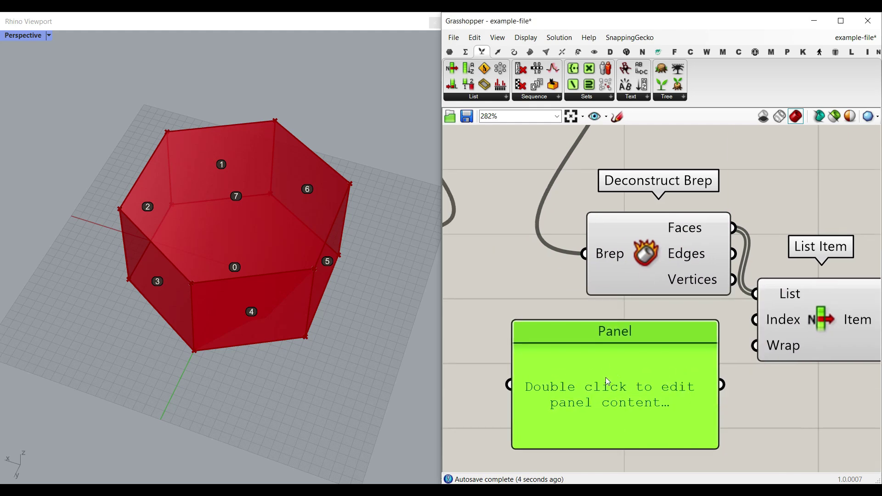
pyautogui.rightClick(607, 382)
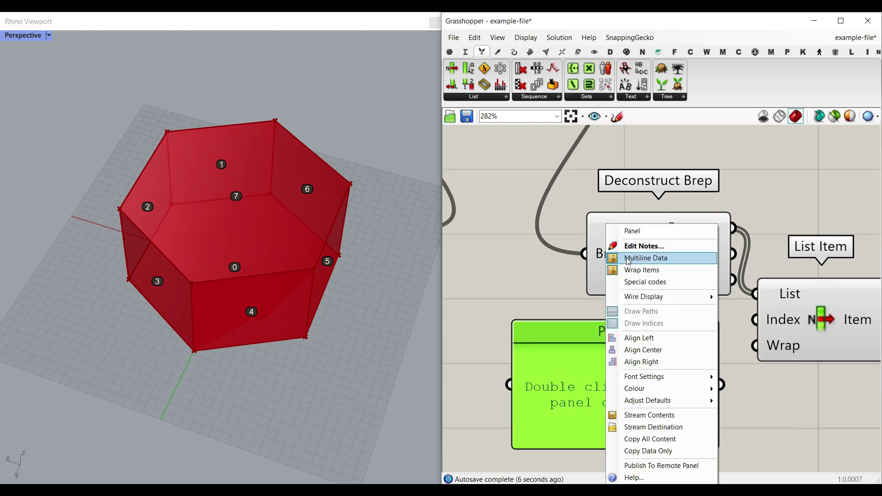
pyautogui.click(645, 258)
# Enter the face indices 1, 3 and 5 on separate lines in the panel, then shrink it and place it before List Item
pyautogui.doubleClick(599, 394)
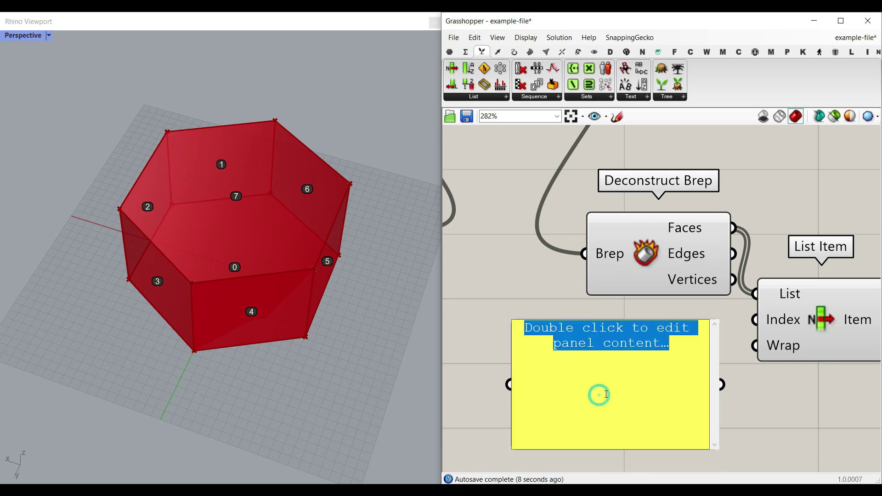
pyautogui.write('1')
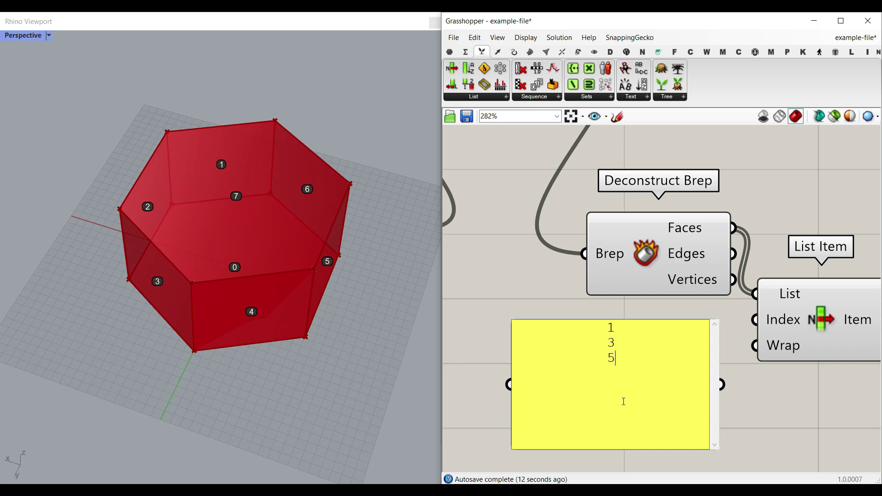
pyautogui.write(' 3 5')
pyautogui.click(550, 306)
pyautogui.click(715, 446)
pyautogui.moveTo(566, 417); pyautogui.dragTo(662, 402)
# Connect the panel of face indices to List Item's Index input
pyautogui.rightClick(663, 376)
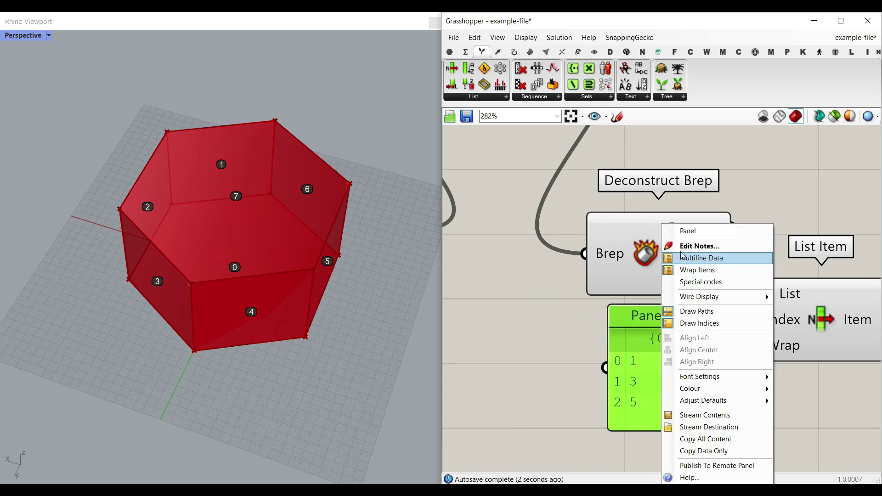
pyautogui.click(577, 340)
pyautogui.scroll(3, 632, 337)
pyautogui.scroll(-1, 609, 345)
pyautogui.moveTo(581, 403); pyautogui.dragTo(657, 348)
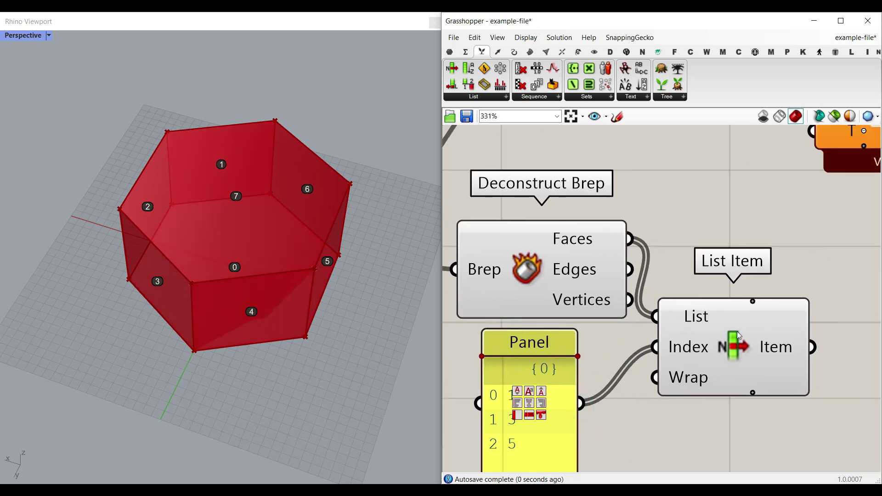
# Remove the baked face numbers and turn off Deconstruct Brep's preview, with List Item selected to show the chosen faces
pyautogui.click(379, 350)
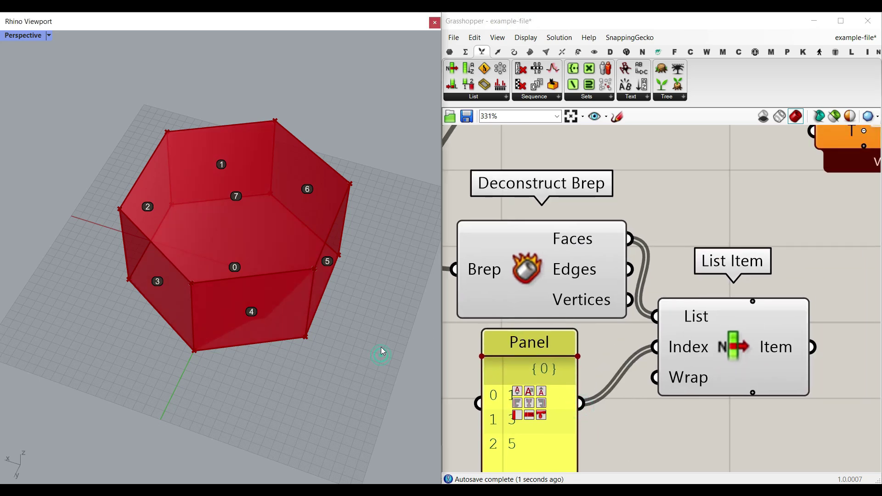
pyautogui.click(735, 338)
pyautogui.rightClick(513, 261)
pyautogui.click(519, 281)
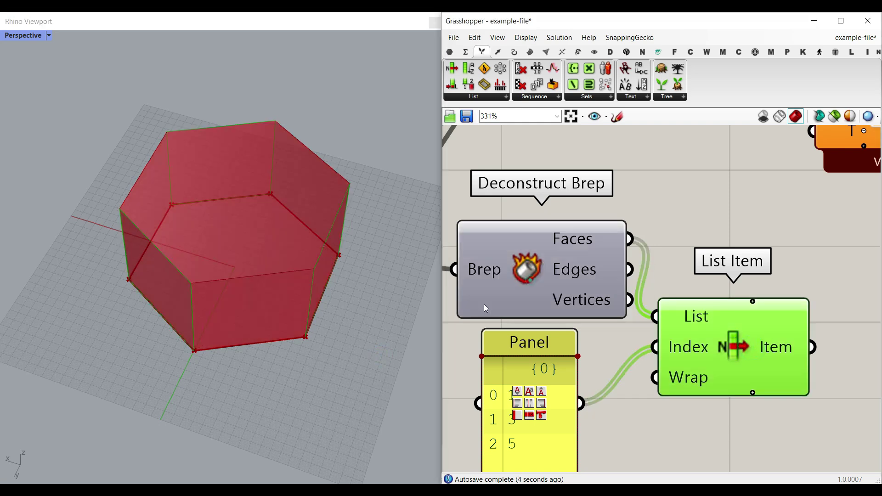
pyautogui.moveTo(242, 290); pyautogui.dragTo(193, 271, button='right')
# Shift all the Wasp components and their inputs farther along the canvas to make room after List Item, and nudge List Item over
pyautogui.scroll(-1, 735, 320)
pyautogui.moveTo(800, 321); pyautogui.dragTo(626, 357, button='right')
pyautogui.scroll(-6, 604, 377)
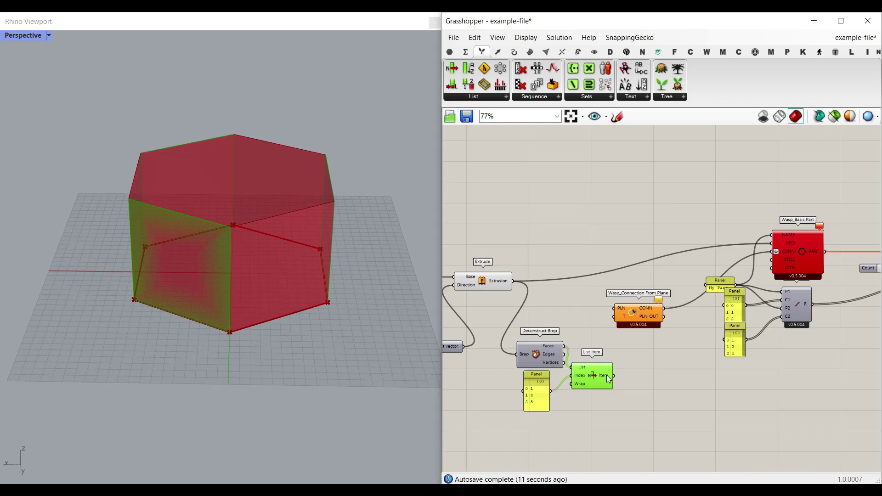
pyautogui.moveTo(779, 374); pyautogui.dragTo(577, 306)
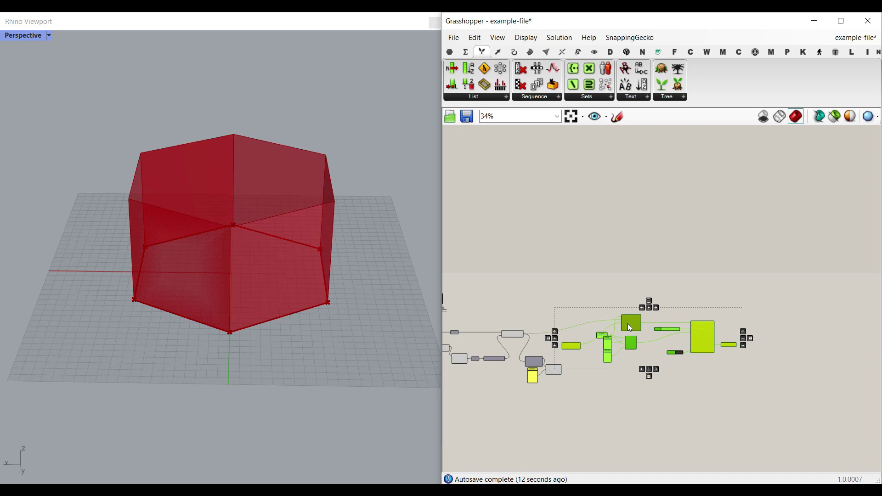
pyautogui.moveTo(629, 324); pyautogui.dragTo(719, 337)
pyautogui.click(601, 402)
pyautogui.scroll(8, 567, 386)
pyautogui.moveTo(531, 345); pyautogui.dragTo(564, 336)
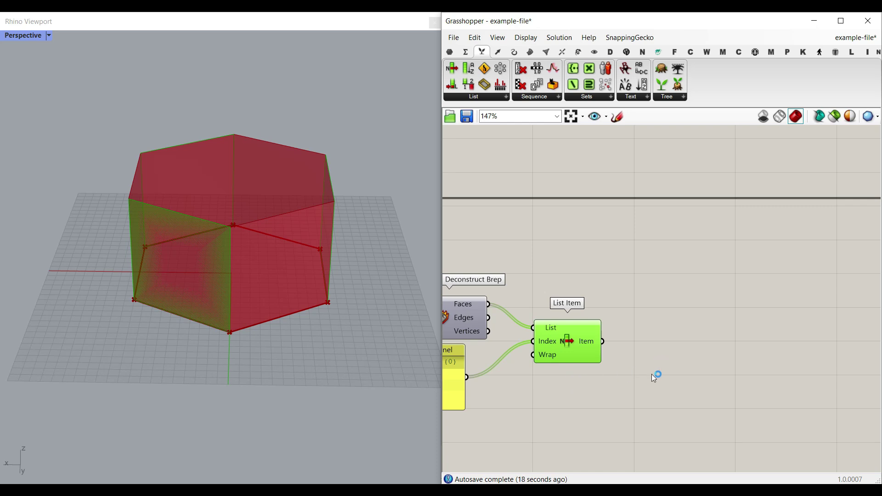
# Place an Evaluate Surface component after List Item and connect the Item output to its Surface input
pyautogui.click(530, 52)
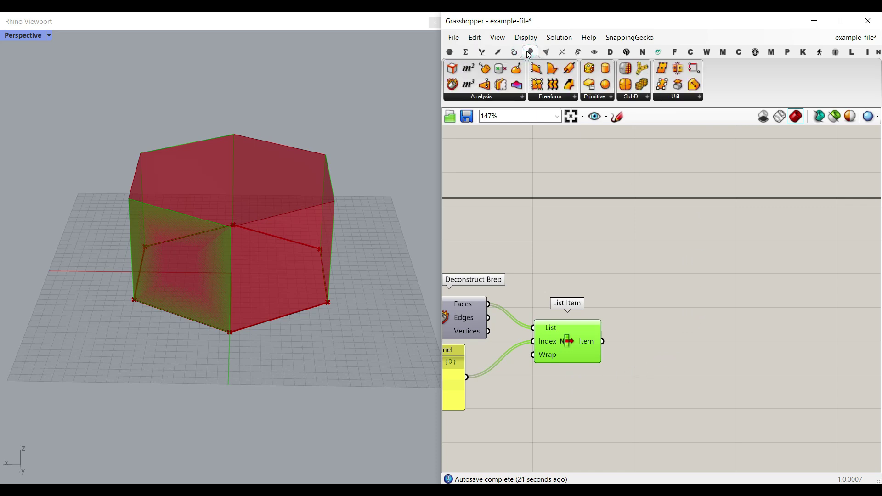
pyautogui.click(520, 69)
pyautogui.scroll(5, 611, 364)
pyautogui.click(694, 376)
pyautogui.moveTo(609, 365); pyautogui.dragTo(576, 339, button='right')
pyautogui.scroll(-5, 602, 327)
pyautogui.scroll(3, 538, 320)
pyautogui.moveTo(551, 311); pyautogui.dragTo(622, 313)
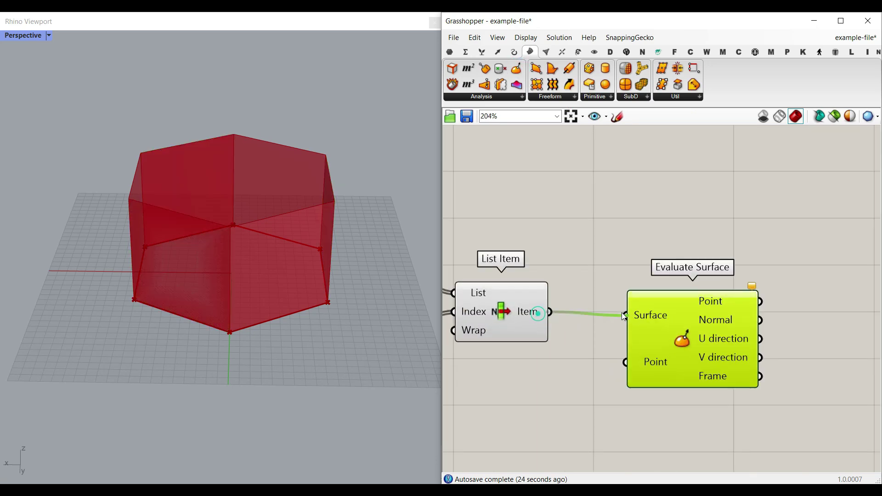
# Reparameterize the Surface input of Evaluate Surface
pyautogui.scroll(3, 615, 324)
pyautogui.rightClick(624, 312)
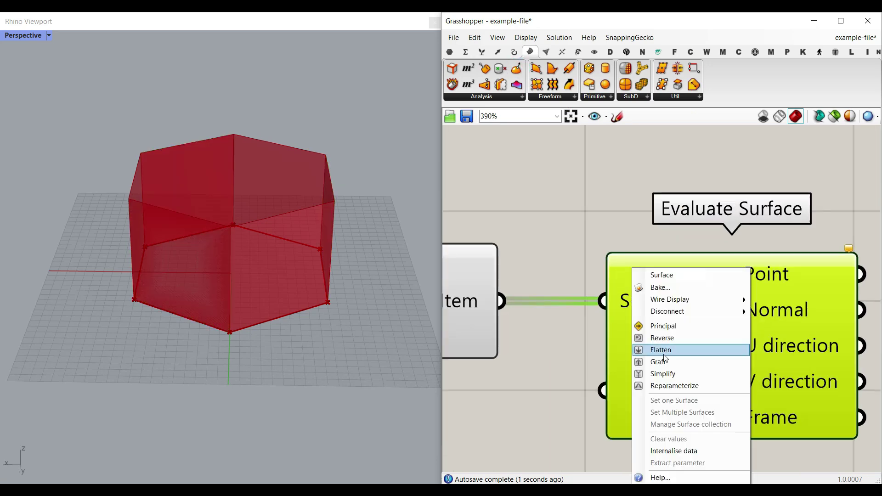
pyautogui.click(673, 386)
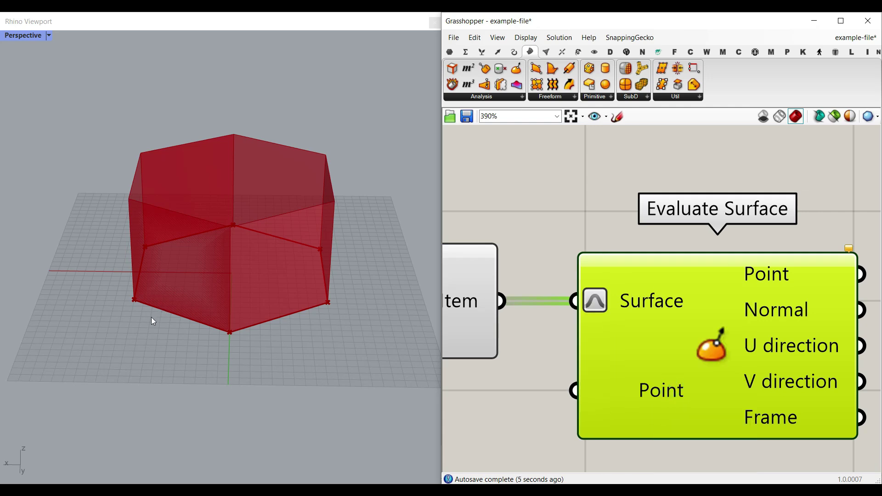
pyautogui.moveTo(131, 301)
pyautogui.mouseDown()
pyautogui.moveTo(205, 325)
pyautogui.moveTo(212, 342)
pyautogui.mouseUp()
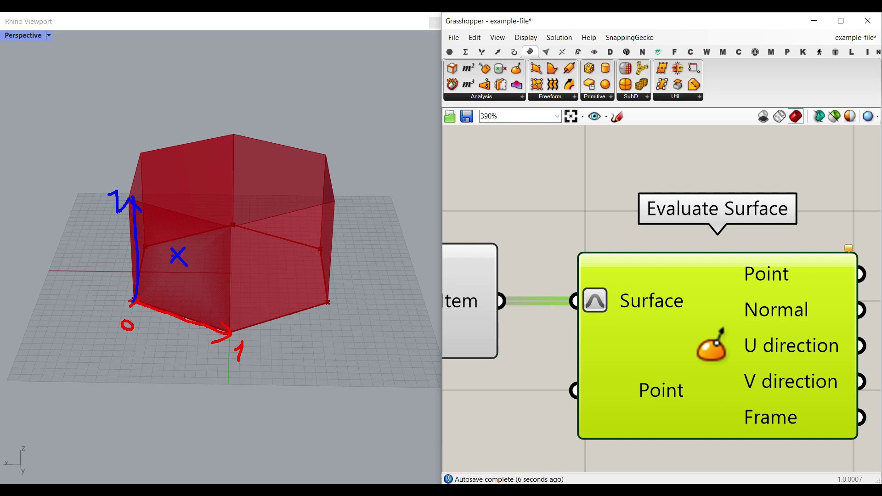
pyautogui.moveTo(200, 252)
pyautogui.mouseDown()
pyautogui.moveTo(237, 281)
pyautogui.moveTo(258, 257)
pyautogui.moveTo(283, 265)
pyautogui.moveTo(271, 277)
pyautogui.moveTo(295, 284)
pyautogui.mouseUp()
pyautogui.click(293, 279)
pyautogui.moveTo(326, 258); pyautogui.dragTo(314, 279)
pyautogui.moveTo(312, 259); pyautogui.dragTo(331, 283)
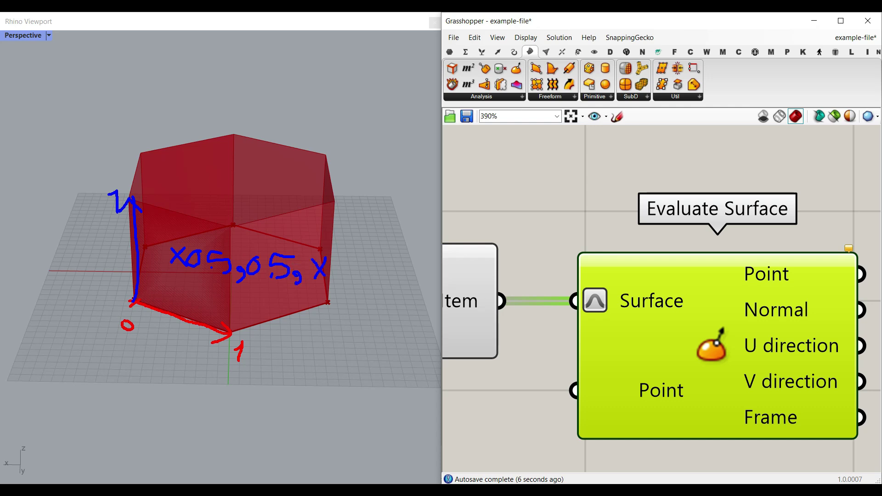
# Place a panel below List Item, make it smaller, and move it clear of the component
pyautogui.press('Escape')
pyautogui.moveTo(609, 384)
pyautogui.mouseDown(button='right')
pyautogui.moveTo(630, 366)
pyautogui.moveTo(710, 341)
pyautogui.mouseUp(button='right')
pyautogui.doubleClick(545, 383)
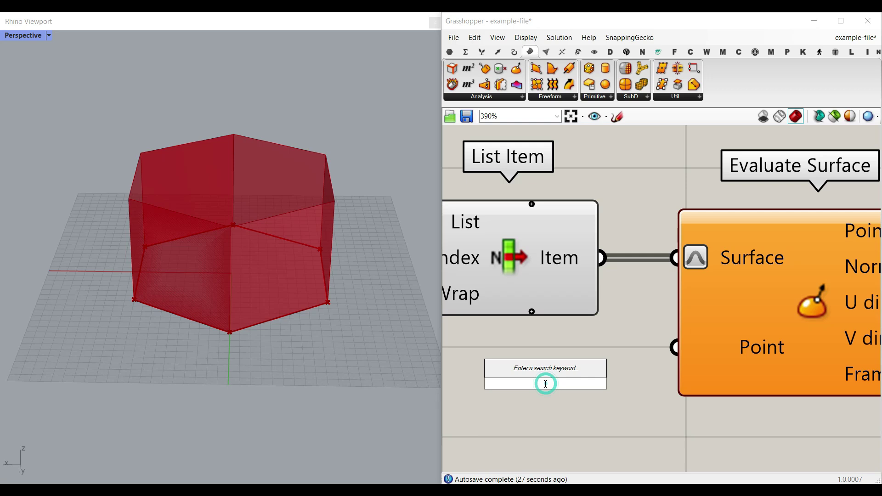
pyautogui.write('//')
pyautogui.press('Return')
pyautogui.scroll(-4, 594, 383)
pyautogui.scroll(2, 603, 384)
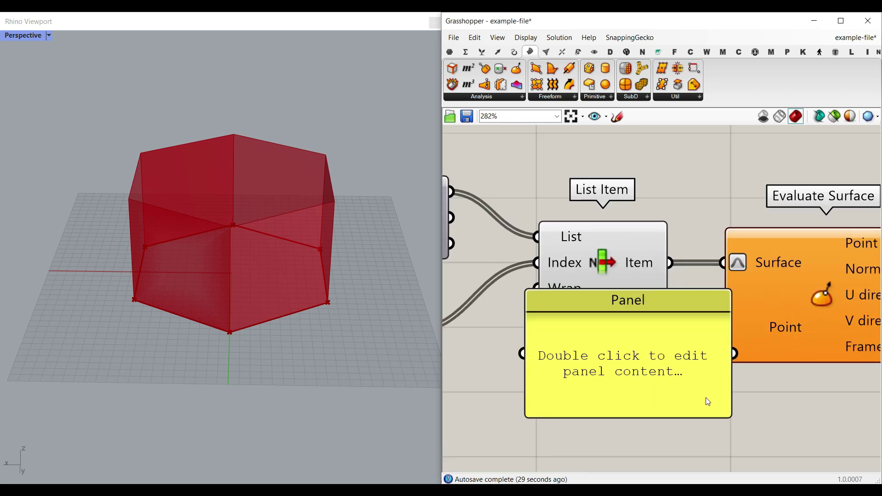
pyautogui.moveTo(729, 416); pyautogui.dragTo(679, 376)
pyautogui.moveTo(634, 342); pyautogui.dragTo(633, 372)
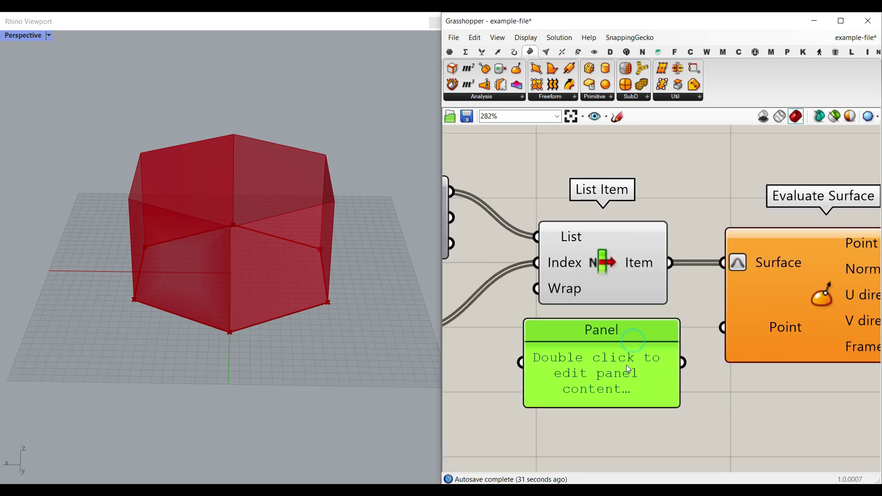
# Disable Multiline Data on the panel, enter 0.5,0.5, and connect it to the Point input of Evaluate Surface
pyautogui.rightClick(627, 366)
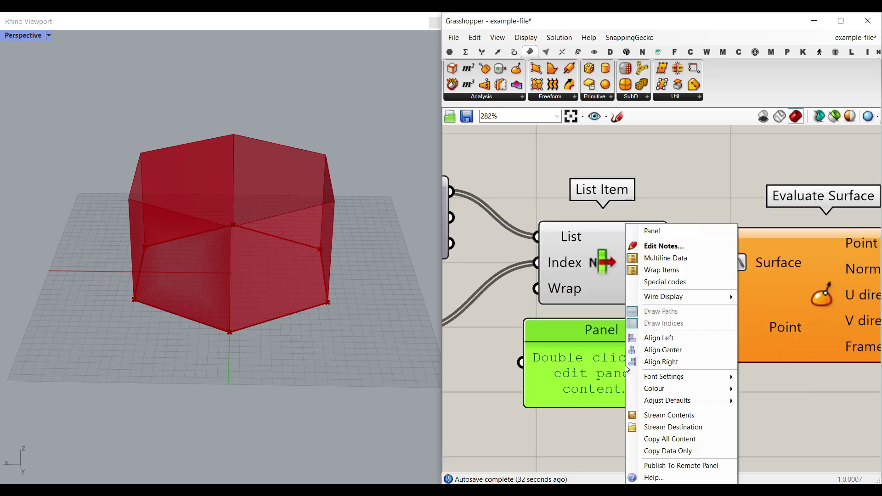
pyautogui.click(647, 261)
pyautogui.doubleClick(583, 383)
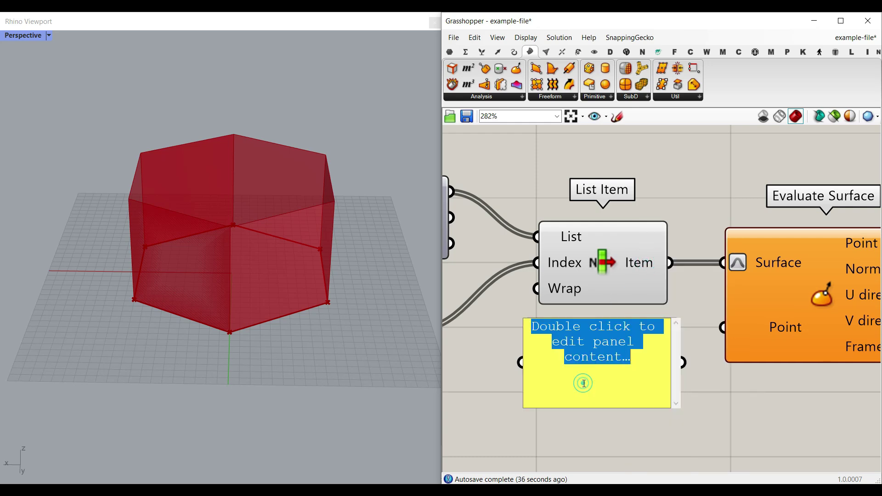
pyautogui.write('0.5,0.5')
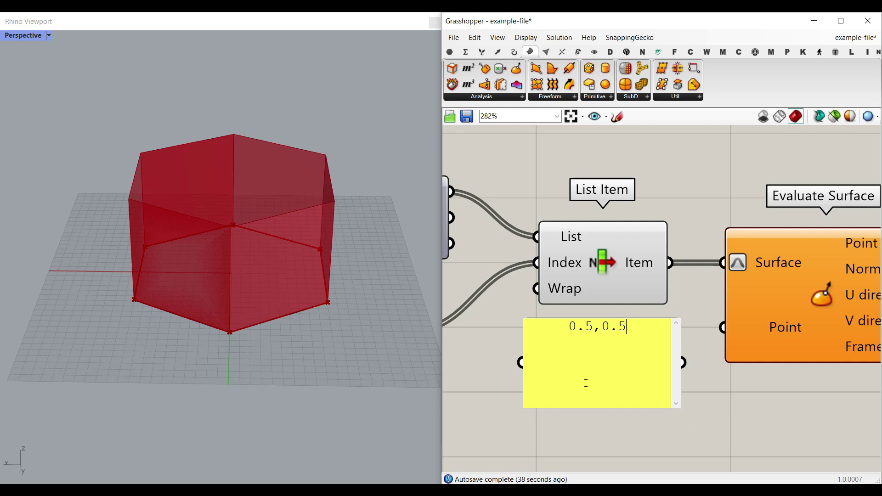
pyautogui.click(734, 437)
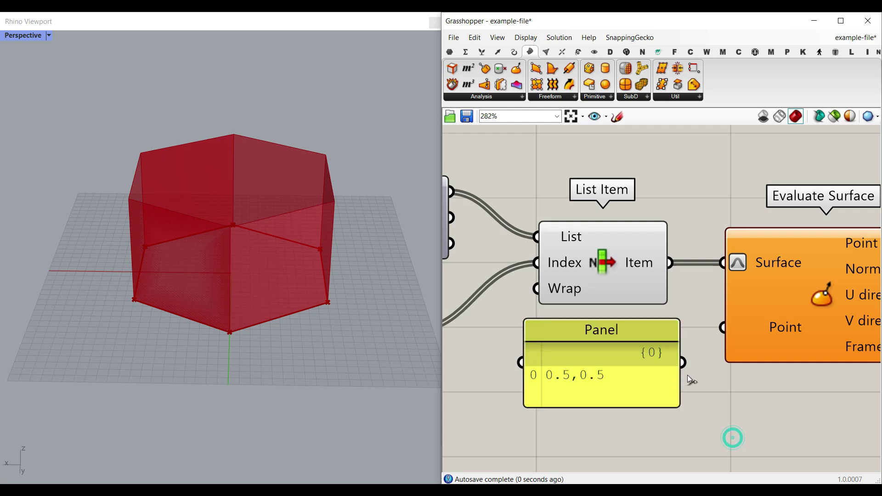
pyautogui.moveTo(705, 347); pyautogui.dragTo(722, 327)
# Inspect the frames at the centres of the chosen side faces and check the preview plane size setting
pyautogui.moveTo(295, 294); pyautogui.dragTo(379, 289, button='right')
pyautogui.scroll(7, 164, 246)
pyautogui.moveTo(164, 248); pyautogui.dragTo(418, 202, button='right')
pyautogui.click(525, 37)
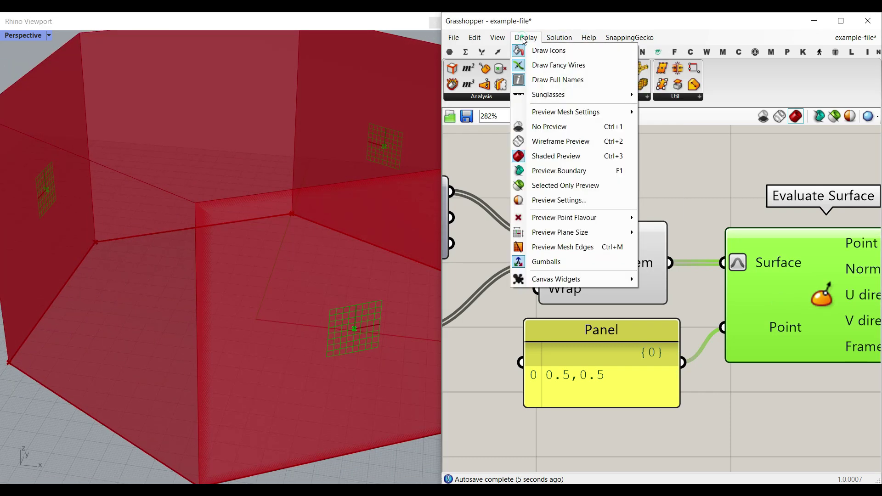
pyautogui.moveTo(559, 231)
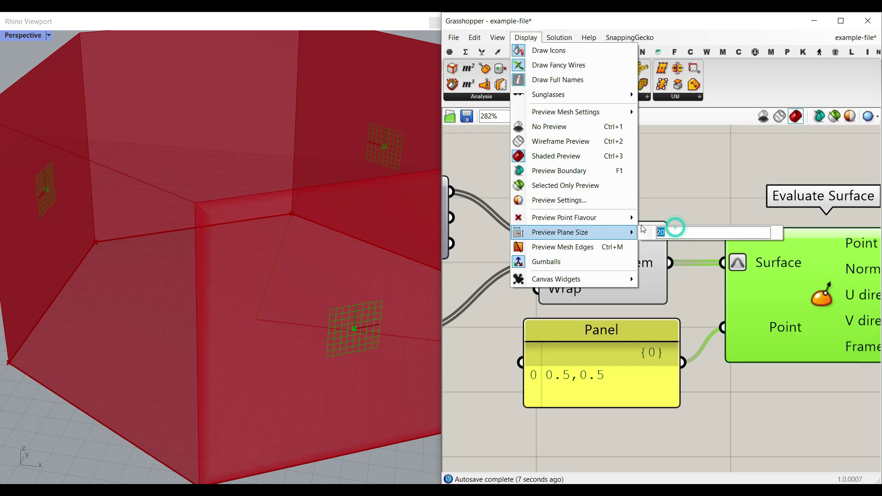
pyautogui.click(710, 188)
pyautogui.scroll(-8, 259, 294)
pyautogui.moveTo(259, 294); pyautogui.dragTo(379, 275, button='right')
pyautogui.scroll(7, 208, 271)
pyautogui.moveTo(208, 271); pyautogui.dragTo(401, 300, button='right')
# Turn off the preview of List Item
pyautogui.rightClick(605, 263)
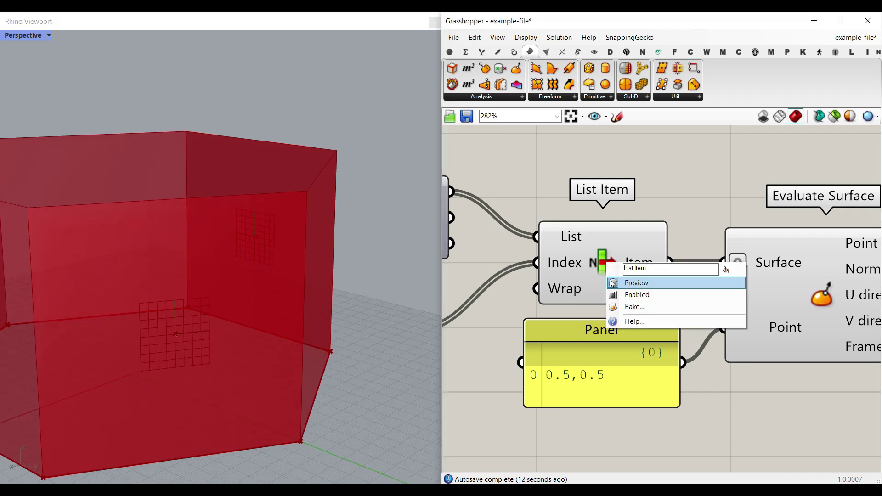
pyautogui.click(641, 283)
pyautogui.scroll(-5, 262, 340)
pyautogui.moveTo(262, 340); pyautogui.dragTo(351, 337, button='right')
# Examine how the axes of each frame are oriented on the prism's side faces for the module connections
pyautogui.moveTo(703, 282); pyautogui.dragTo(581, 292, button='right')
pyautogui.scroll(-5, 581, 292)
pyautogui.moveTo(686, 286); pyautogui.dragTo(576, 299, button='right')
pyautogui.scroll(2, 577, 309)
pyautogui.moveTo(594, 337); pyautogui.dragTo(558, 339, button='right')
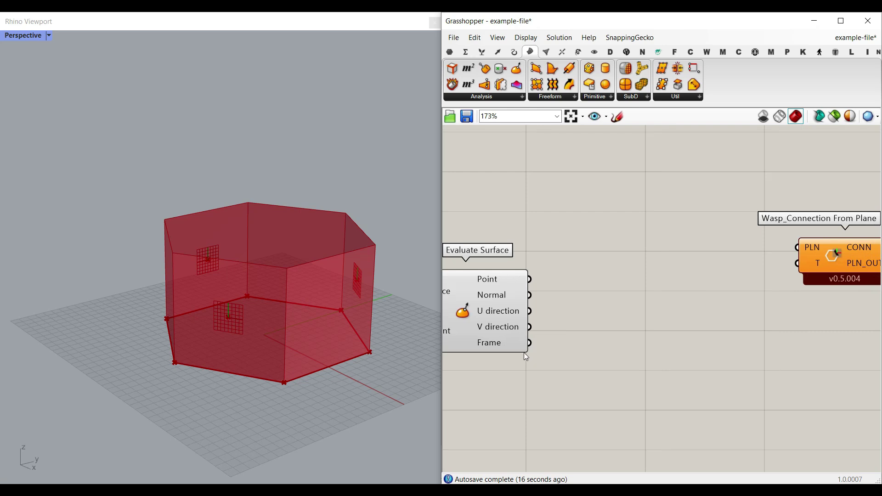
pyautogui.moveTo(529, 343); pyautogui.dragTo(662, 307)
pyautogui.moveTo(315, 326); pyautogui.dragTo(196, 316, button='right')
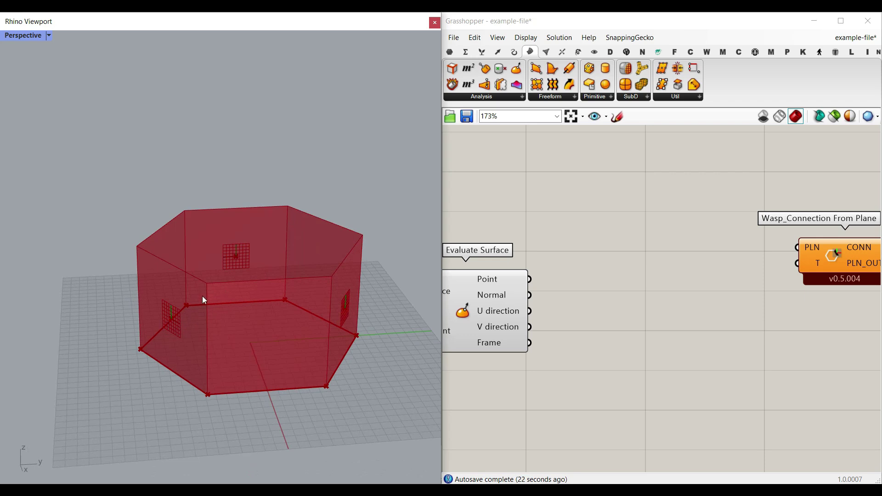
pyautogui.moveTo(169, 321)
pyautogui.mouseDown()
pyautogui.moveTo(358, 305)
pyautogui.moveTo(378, 289)
pyautogui.mouseUp()
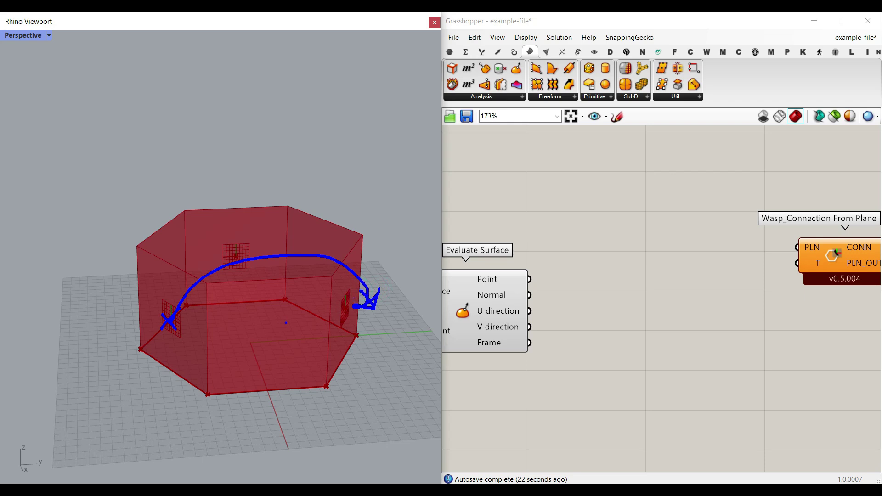
pyautogui.scroll(5, 207, 329)
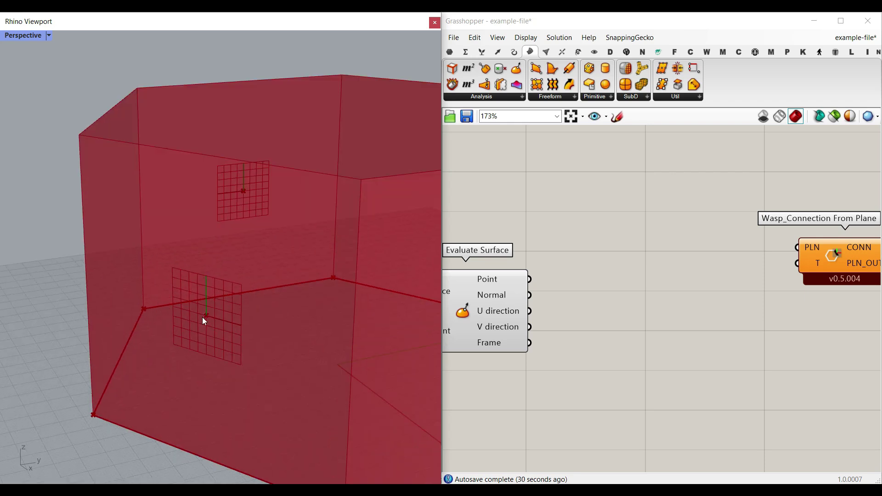
pyautogui.scroll(-5, 240, 313)
pyautogui.moveTo(240, 313); pyautogui.dragTo(211, 252, button='right')
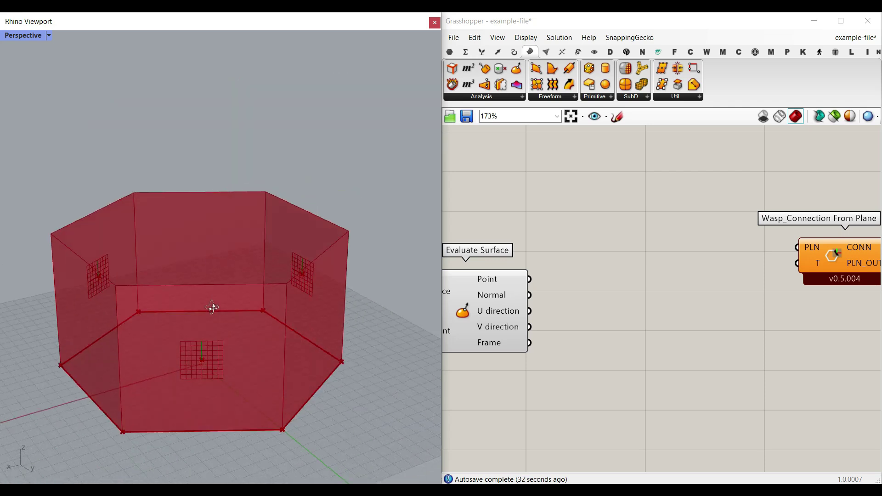
pyautogui.scroll(5, 209, 376)
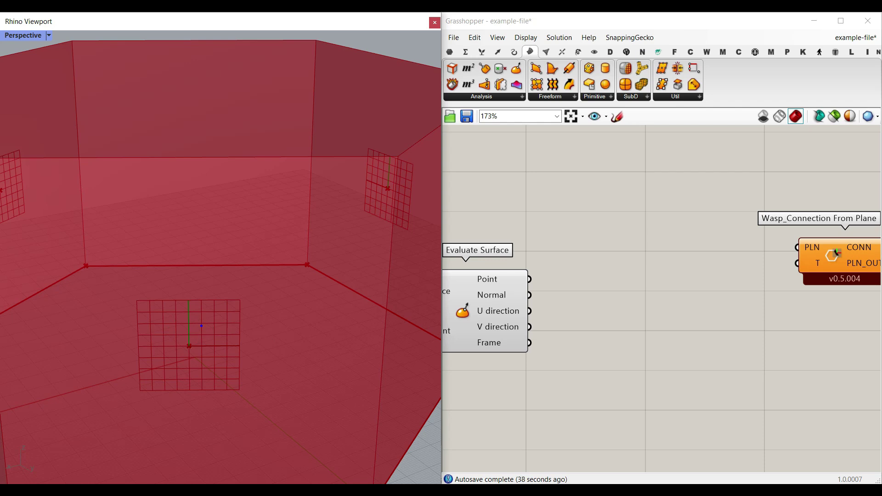
pyautogui.moveTo(189, 320); pyautogui.dragTo(204, 361)
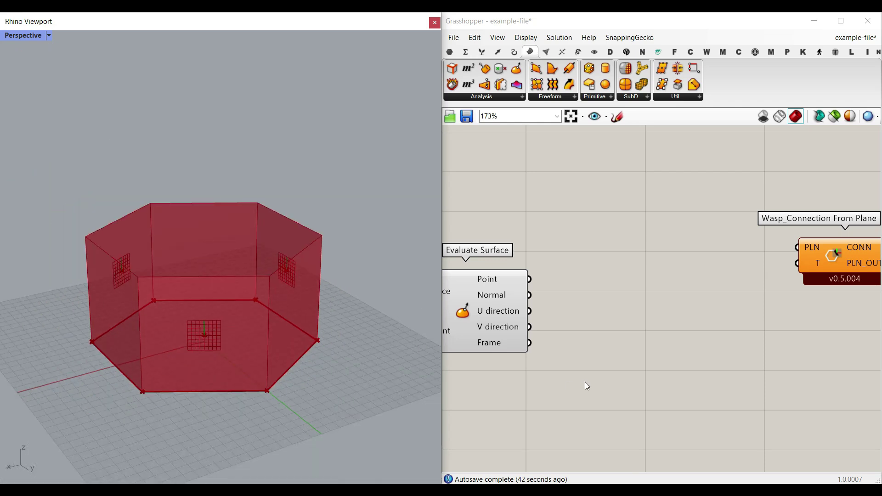
# Place a Plane parameter beside Evaluate Surface and connect the Frame output to it
pyautogui.moveTo(555, 364); pyautogui.dragTo(586, 368, button='right')
pyautogui.scroll(4, 527, 347)
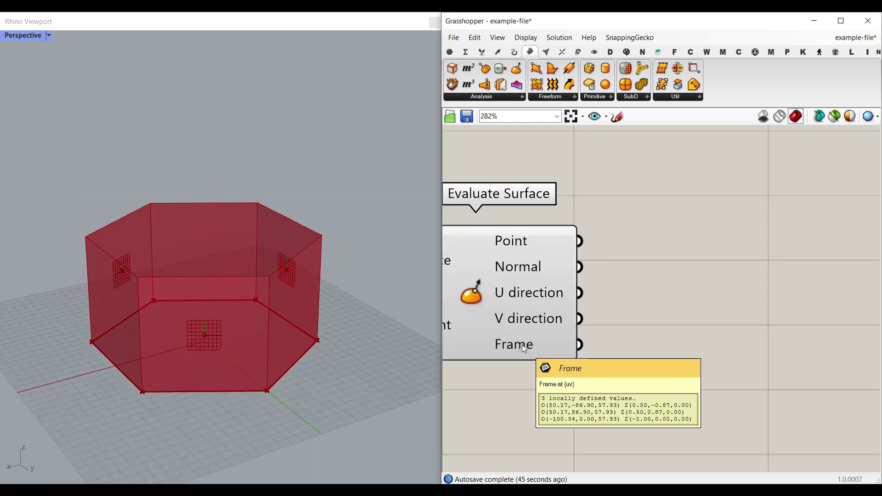
pyautogui.click(450, 52)
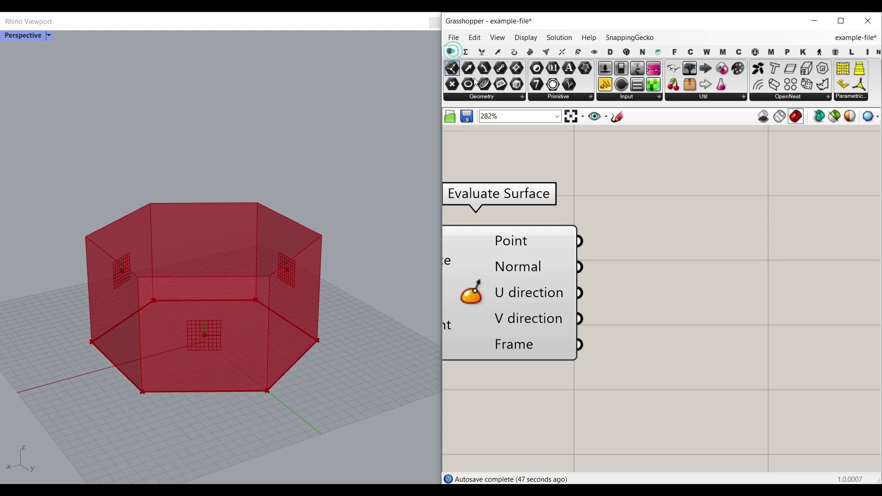
pyautogui.moveTo(501, 84); pyautogui.dragTo(633, 382)
pyautogui.moveTo(635, 400); pyautogui.dragTo(578, 352, button='right')
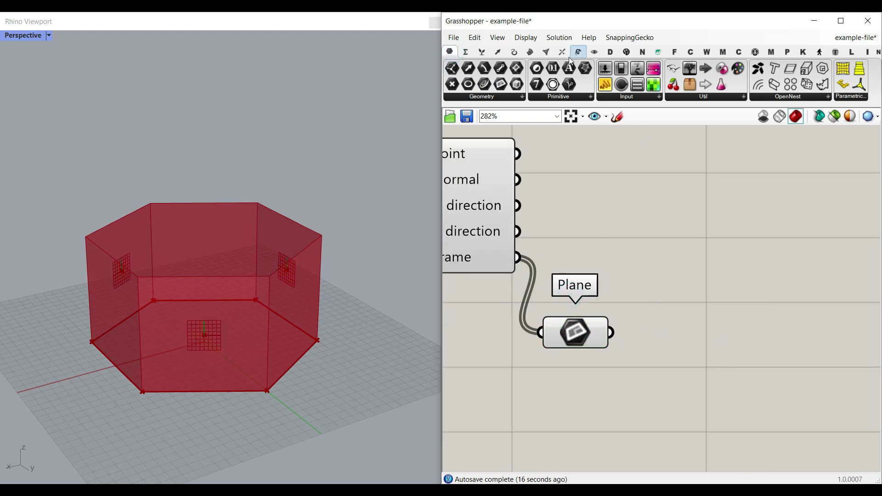
# Add a Rotate Plane component after the Plane parameter and connect the parameter to its Plane input
pyautogui.click(497, 52)
pyautogui.click(551, 99)
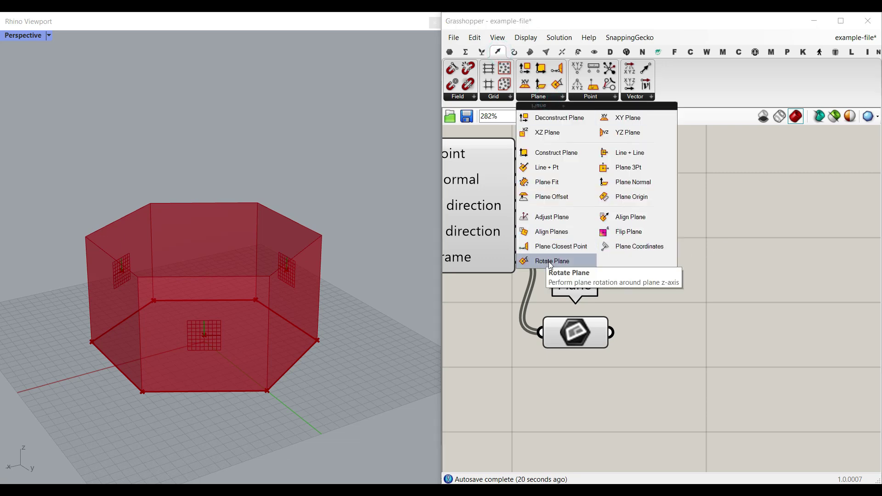
pyautogui.doubleClick(691, 338)
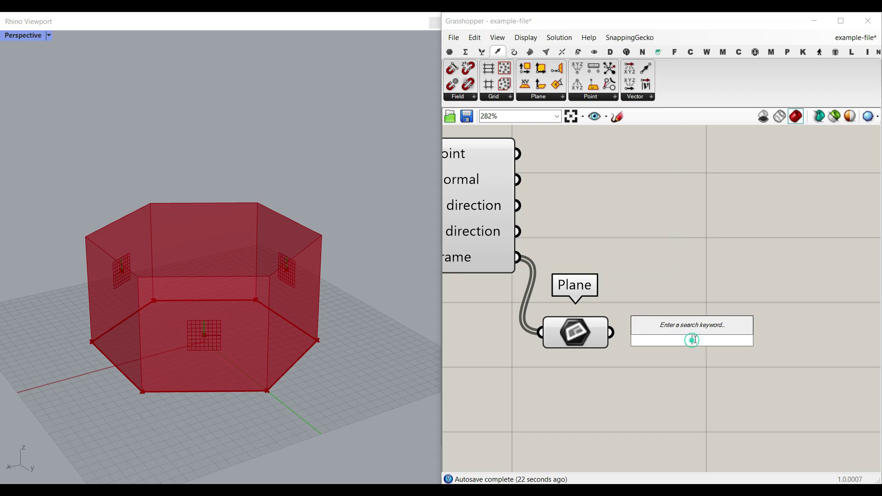
pyautogui.write('rotate plane')
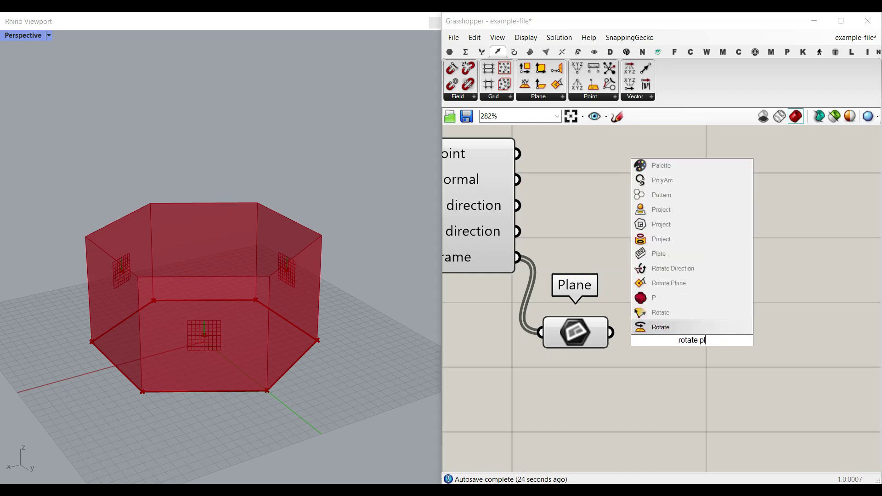
pyautogui.click(669, 298)
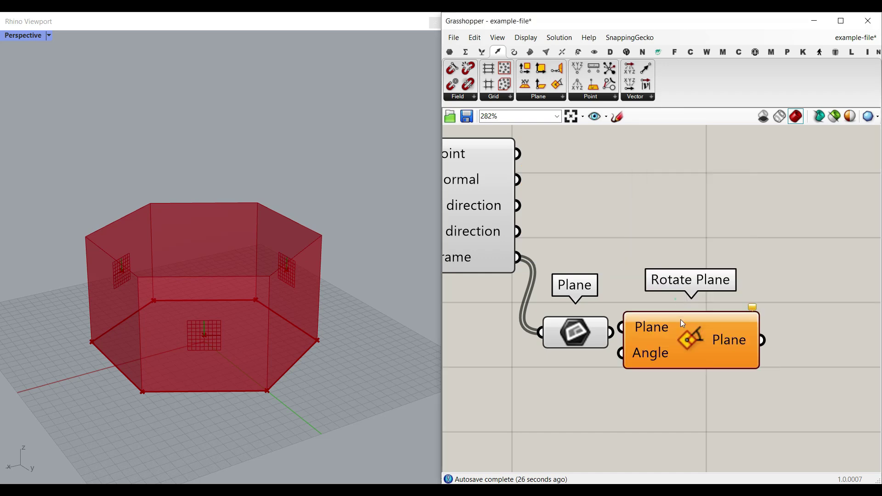
pyautogui.moveTo(611, 332); pyautogui.dragTo(659, 332)
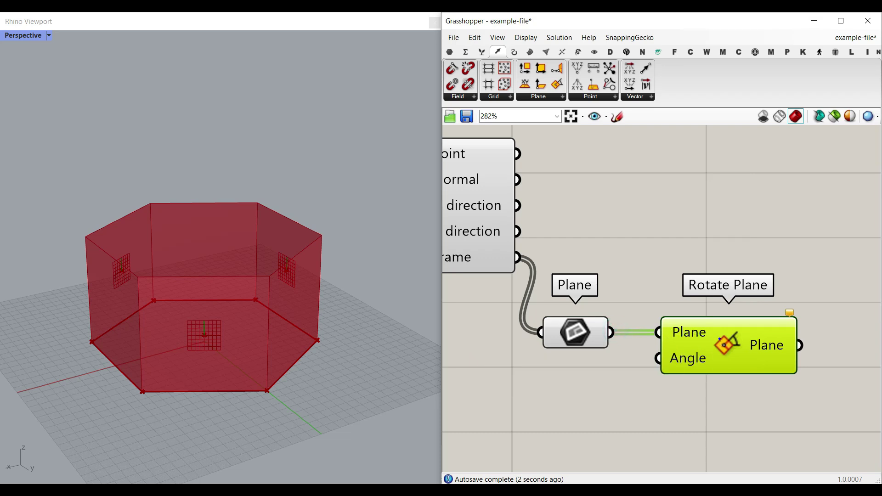
# Set the Angle input of Rotate Plane to degrees
pyautogui.moveTo(719, 339)
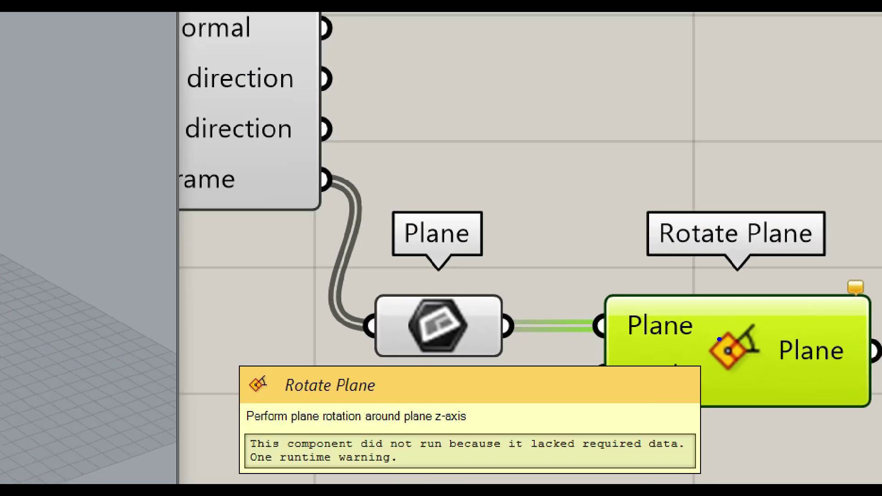
pyautogui.moveTo(477, 416)
pyautogui.mouseDown()
pyautogui.moveTo(403, 429)
pyautogui.moveTo(468, 391)
pyautogui.mouseUp()
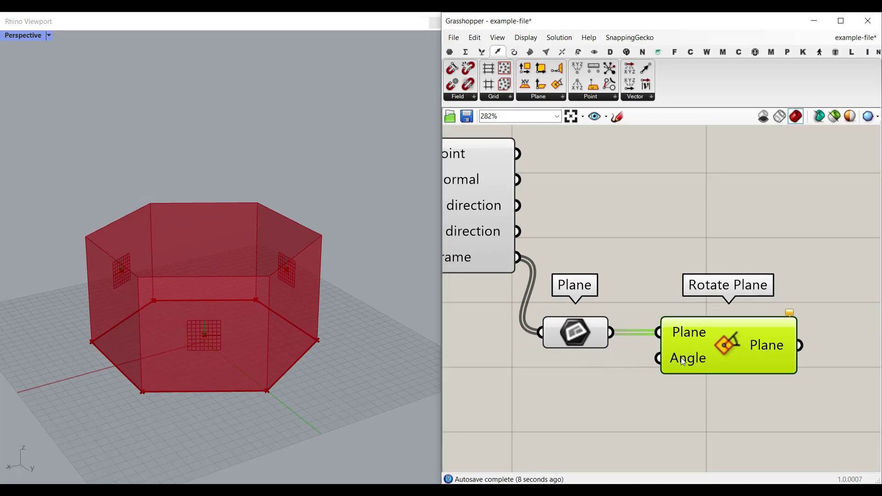
pyautogui.rightClick(684, 359)
pyautogui.click(699, 374)
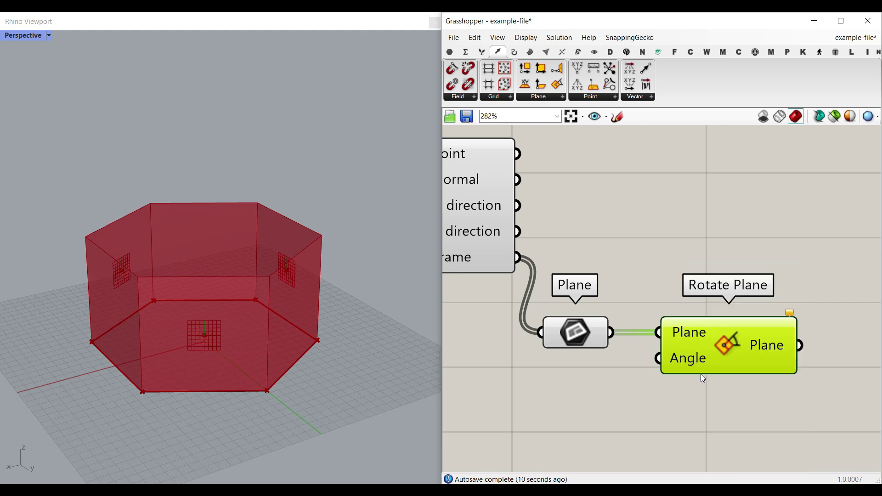
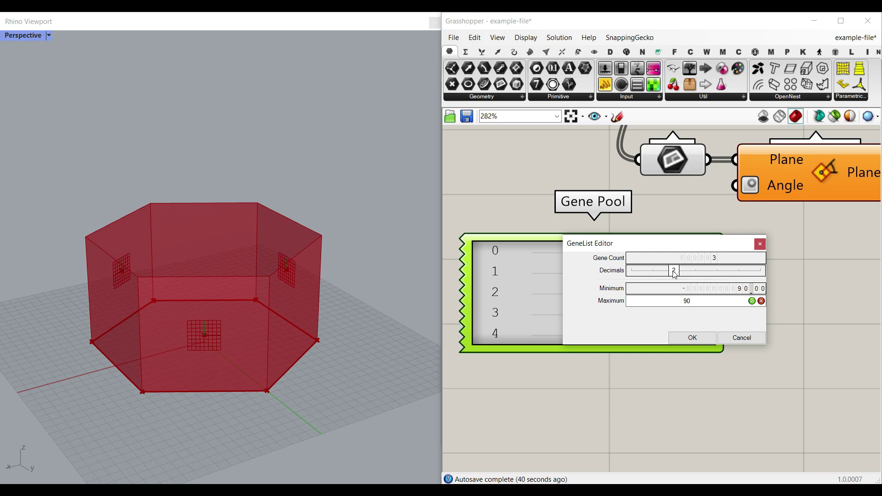
# Configure the Gene Pool with three genes ranging from -90 to 90 and connect it to Rotate Plane's Angle input
pyautogui.click(704, 337)
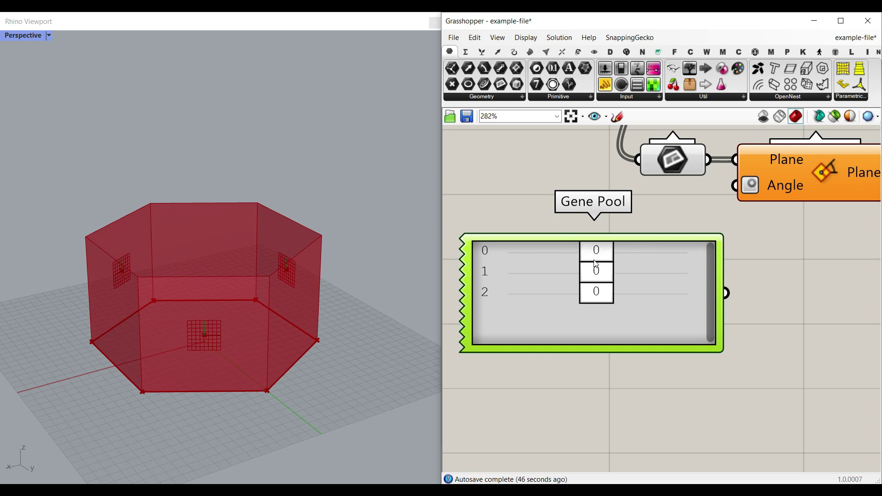
pyautogui.moveTo(737, 205); pyautogui.dragTo(737, 205)
# Turn off the previews of the Plane parameter and Evaluate Surface
pyautogui.rightClick(669, 157)
pyautogui.click(681, 177)
pyautogui.moveTo(593, 166); pyautogui.dragTo(591, 208, button='right')
pyautogui.rightClick(591, 209)
pyautogui.click(602, 230)
# Rotate the face planes individually by setting the first gene to 42 and the second to -11, and adjusting the third
pyautogui.moveTo(610, 351); pyautogui.dragTo(621, 223, button='right')
pyautogui.scroll(3, 690, 302)
pyautogui.moveTo(692, 307); pyautogui.dragTo(758, 307)
pyautogui.moveTo(241, 327); pyautogui.dragTo(307, 322, button='right')
pyautogui.moveTo(674, 337); pyautogui.dragTo(663, 379)
pyautogui.scroll(-5, 648, 348)
pyautogui.scroll(3, 648, 349)
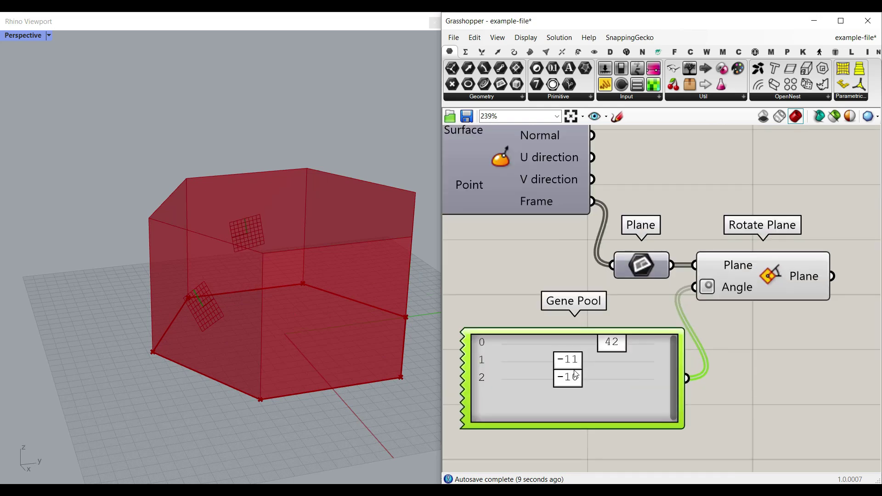
pyautogui.moveTo(572, 377); pyautogui.dragTo(687, 366)
pyautogui.moveTo(404, 302); pyautogui.dragTo(175, 273, button='right')
pyautogui.scroll(-1, 643, 310)
# Connect the Plane output of Rotate Plane to the PLN input of Wasp_Connection From Plane
pyautogui.moveTo(644, 314); pyautogui.dragTo(632, 365, button='right')
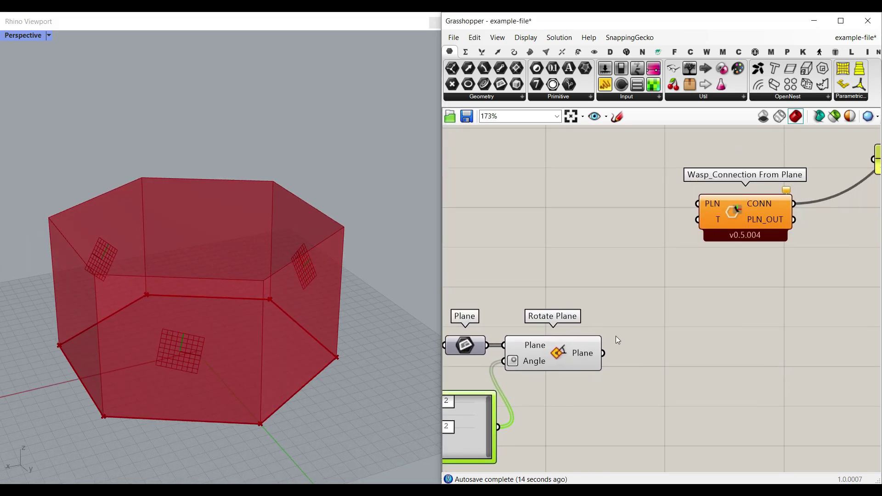
pyautogui.moveTo(605, 357); pyautogui.dragTo(688, 213)
pyautogui.moveTo(796, 212); pyautogui.dragTo(737, 282, button='right')
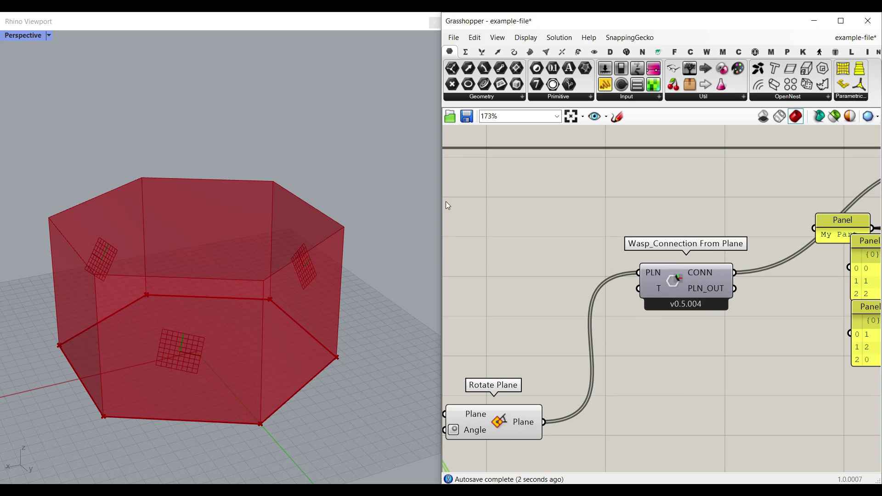
# Widen the Grasshopper window to show more of the canvas beside the Rhino viewport
pyautogui.moveTo(439, 198); pyautogui.dragTo(376, 197)
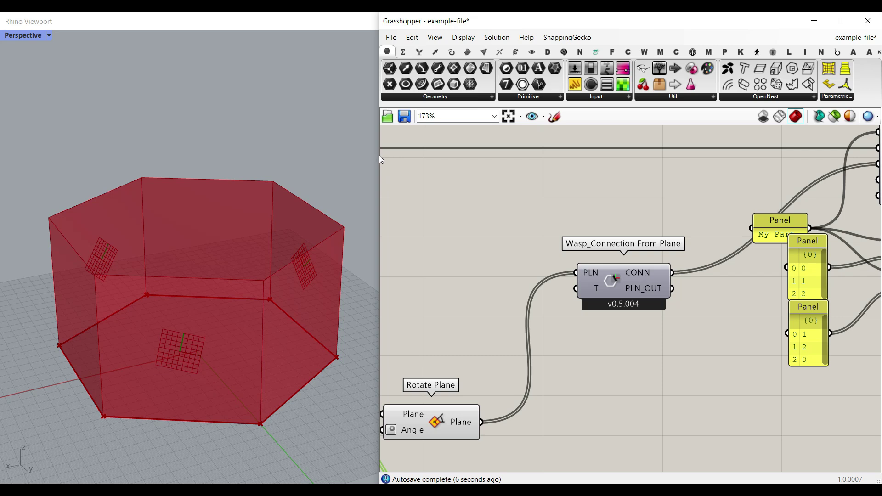
pyautogui.moveTo(379, 155); pyautogui.dragTo(317, 155)
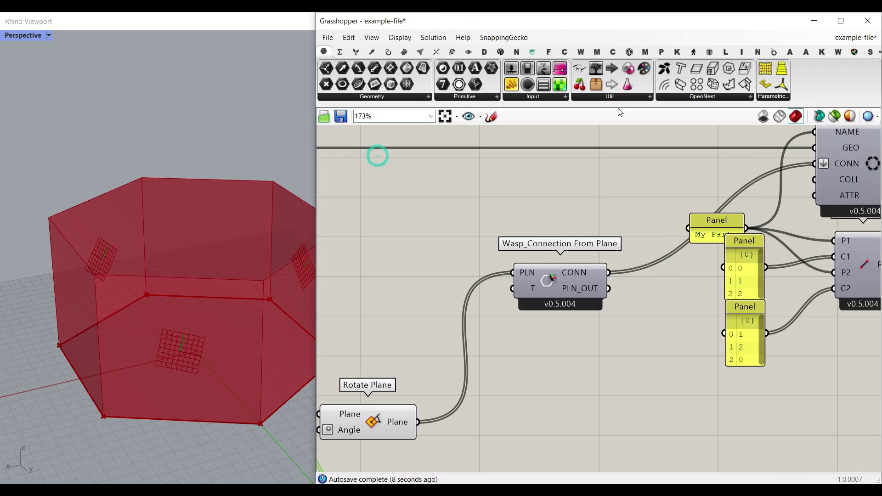
# Narrow the Grasshopper window to uncover the viewport and disconnect Rotate Plane from the PLN input of Wasp_Connection From Plane
pyautogui.click(837, 52)
pyautogui.moveTo(314, 201); pyautogui.dragTo(442, 200)
pyautogui.moveTo(539, 327); pyautogui.dragTo(715, 290, button='right')
pyautogui.scroll(-5, 716, 290)
pyautogui.scroll(4, 660, 289)
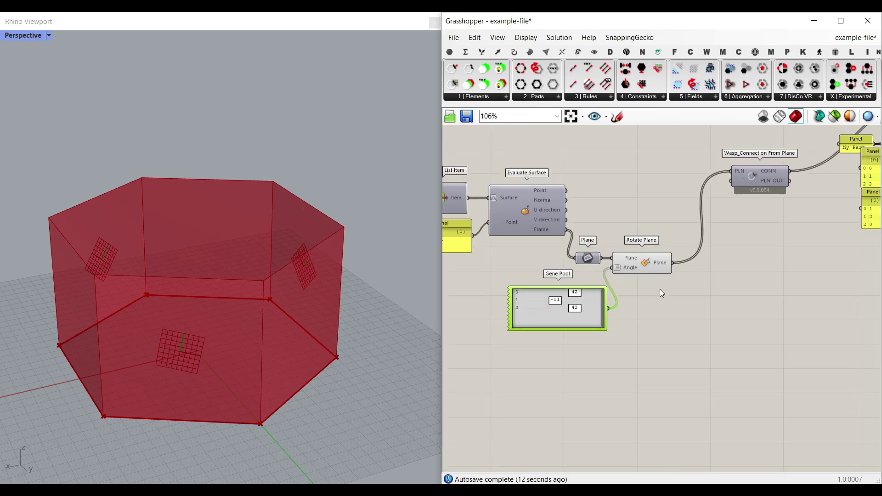
pyautogui.keyDown('ctrl'); pyautogui.moveTo(672, 200); pyautogui.dragTo(709, 180); pyautogui.keyUp('ctrl')
# Move the Plane parameter, Rotate Plane and Gene Pool together farther below Evaluate Surface
pyautogui.moveTo(627, 326); pyautogui.dragTo(711, 307, button='right')
pyautogui.moveTo(731, 378); pyautogui.dragTo(539, 280)
pyautogui.moveTo(661, 297); pyautogui.dragTo(698, 348)
pyautogui.click(673, 278)
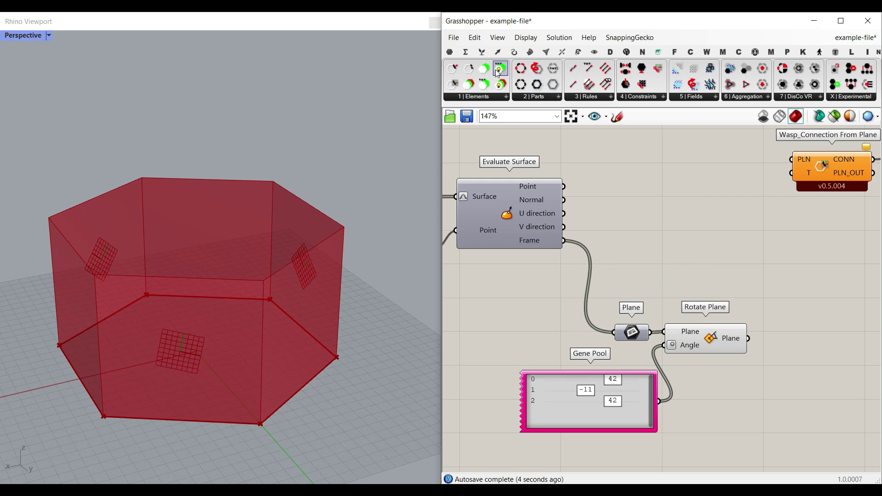
# Add a Flip Plane component below Rotate Plane and feed its Plane input from the Plane parameter
pyautogui.click(498, 53)
pyautogui.click(545, 96)
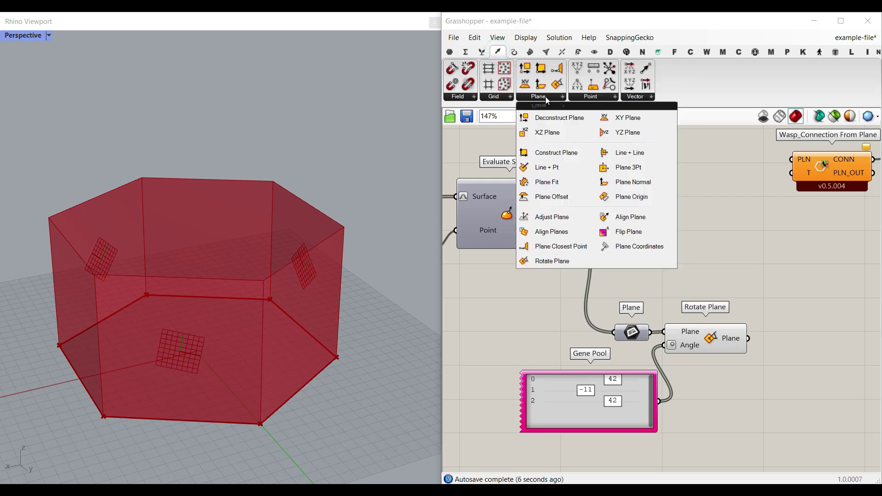
pyautogui.click(628, 232)
pyautogui.click(733, 254)
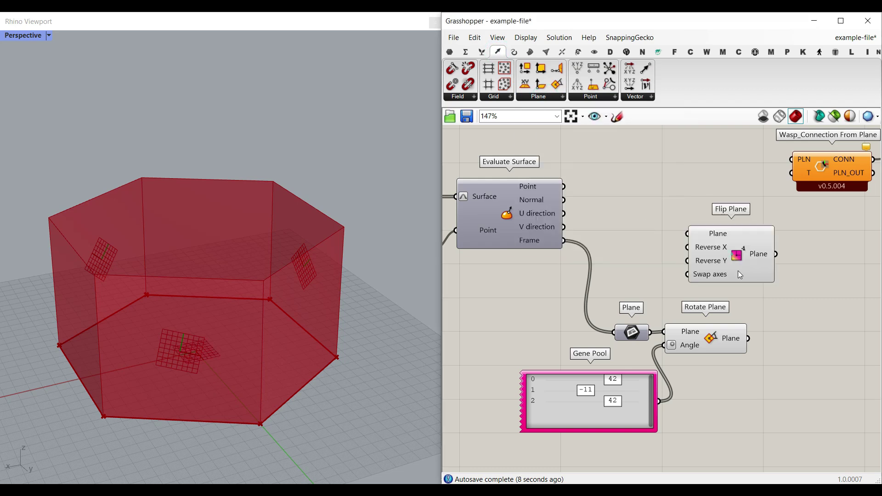
pyautogui.moveTo(738, 271); pyautogui.dragTo(642, 225, button='right')
pyautogui.click(644, 223)
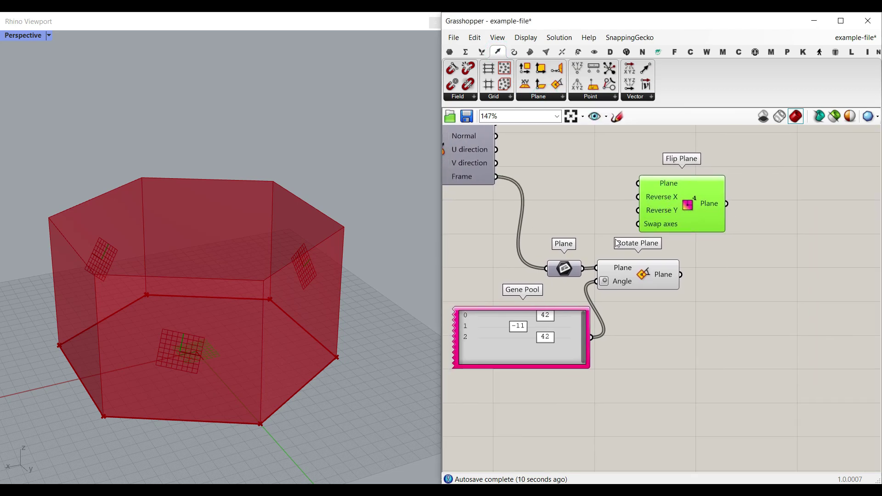
pyautogui.moveTo(562, 205); pyautogui.dragTo(761, 361)
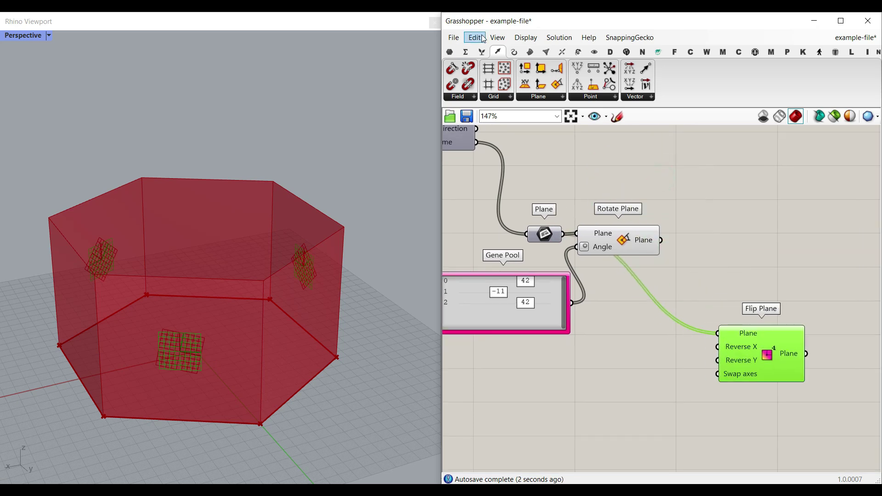
# Add a List Item fed by the Plane parameter and give it two extra outputs, +1 and +2
pyautogui.click(482, 52)
pyautogui.moveTo(626, 298); pyautogui.dragTo(587, 338)
pyautogui.scroll(5, 578, 360)
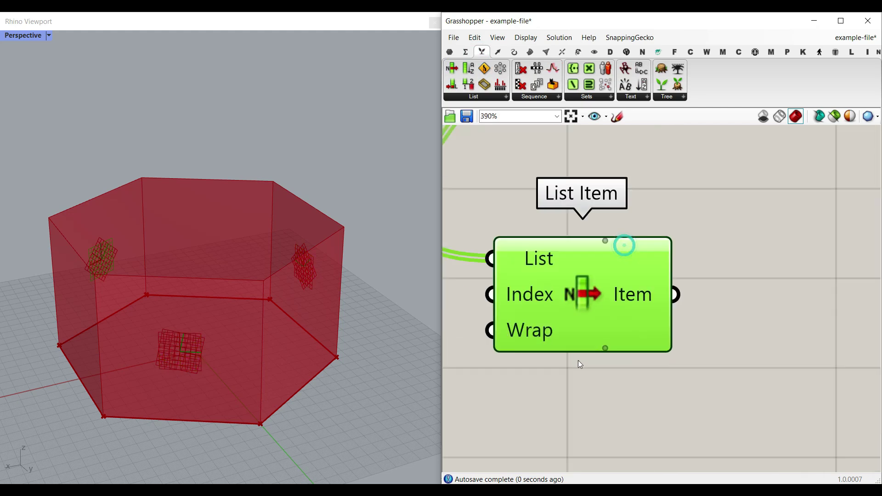
pyautogui.click(605, 349)
pyautogui.click(605, 349)
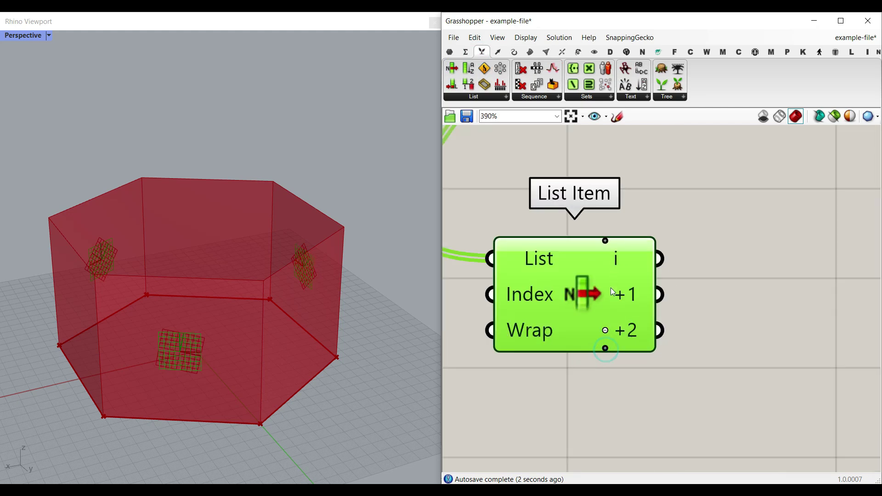
# Connect the i output of List Item to the Plane input of Flip Plane
pyautogui.scroll(-2, 616, 340)
pyautogui.moveTo(601, 234); pyautogui.dragTo(777, 149)
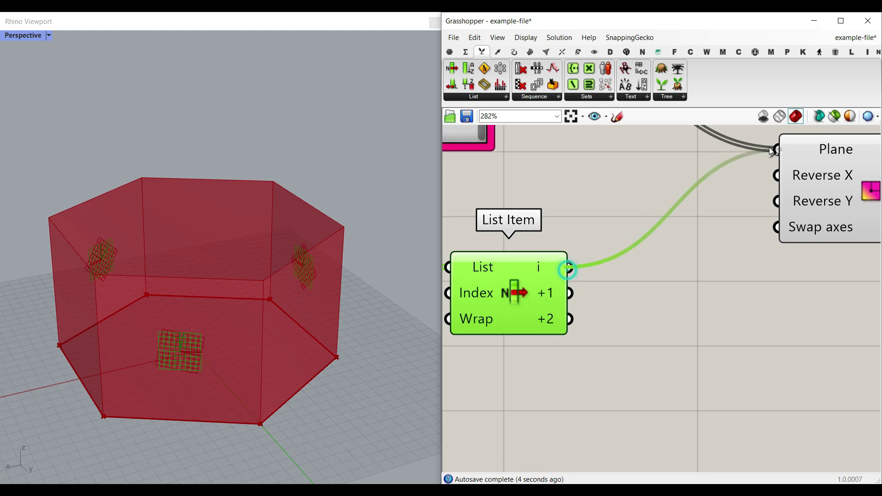
pyautogui.moveTo(788, 198); pyautogui.dragTo(740, 209, button='right')
pyautogui.moveTo(776, 212); pyautogui.dragTo(693, 199)
pyautogui.moveTo(693, 199); pyautogui.dragTo(720, 272, button='right')
# Turn off the previews of List Item and Rotate Plane
pyautogui.rightClick(497, 348)
pyautogui.click(519, 368)
pyautogui.moveTo(547, 200); pyautogui.dragTo(605, 319, button='right')
pyautogui.scroll(-2, 606, 317)
pyautogui.rightClick(637, 199)
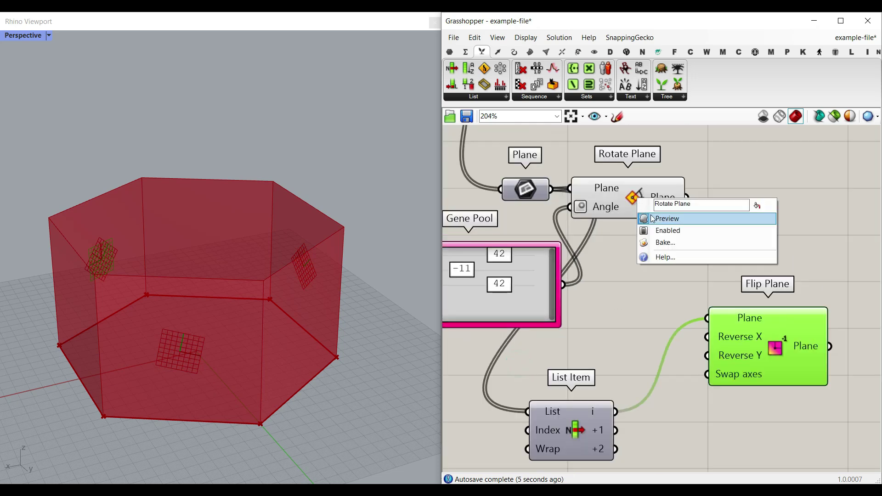
pyautogui.click(643, 218)
# Move Flip Plane down so it lines up with the i output of List Item
pyautogui.moveTo(193, 331); pyautogui.dragTo(261, 318, button='right')
pyautogui.scroll(4, 260, 318)
pyautogui.moveTo(694, 346); pyautogui.dragTo(670, 265, button='right')
pyautogui.moveTo(710, 266); pyautogui.dragTo(694, 359)
pyautogui.moveTo(708, 362); pyautogui.dragTo(703, 294, button='right')
pyautogui.scroll(3, 703, 293)
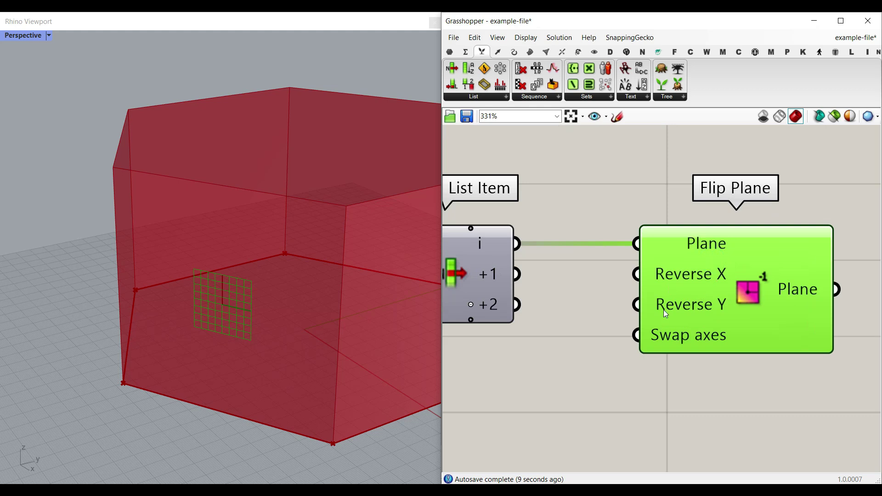
# Add a Boolean Toggle below List Item and rename it X
pyautogui.moveTo(554, 342); pyautogui.dragTo(613, 356, button='right')
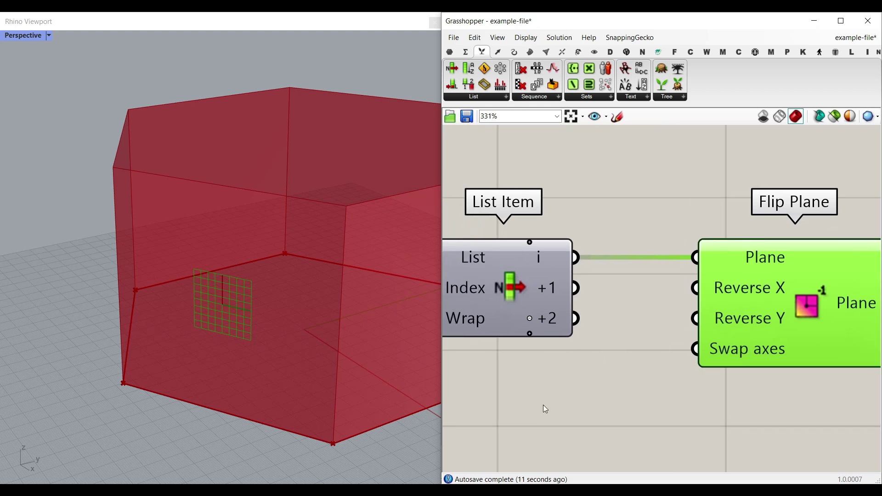
pyautogui.doubleClick(543, 404)
pyautogui.write('tog')
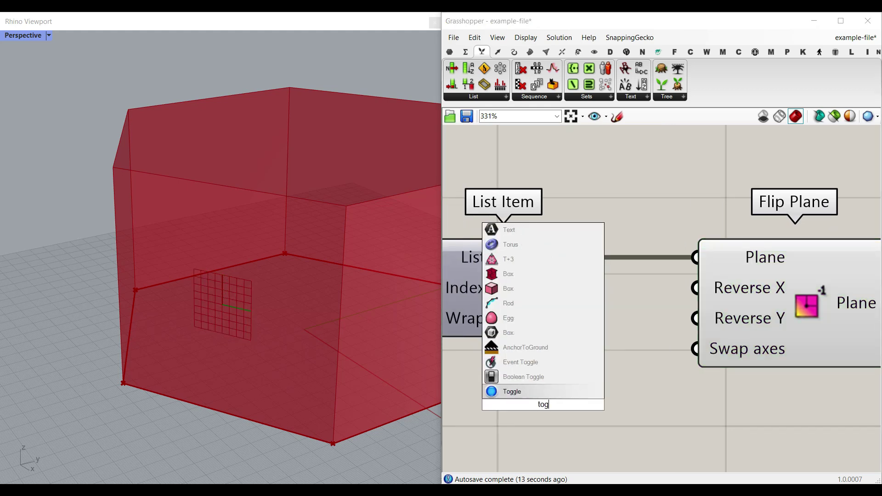
pyautogui.press('Return')
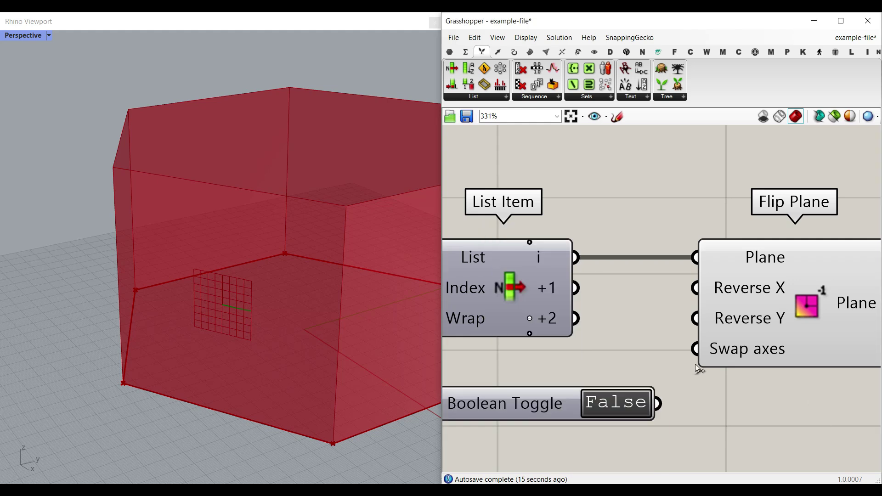
pyautogui.scroll(-2, 693, 365)
pyautogui.scroll(1, 692, 370)
pyautogui.rightClick(563, 396)
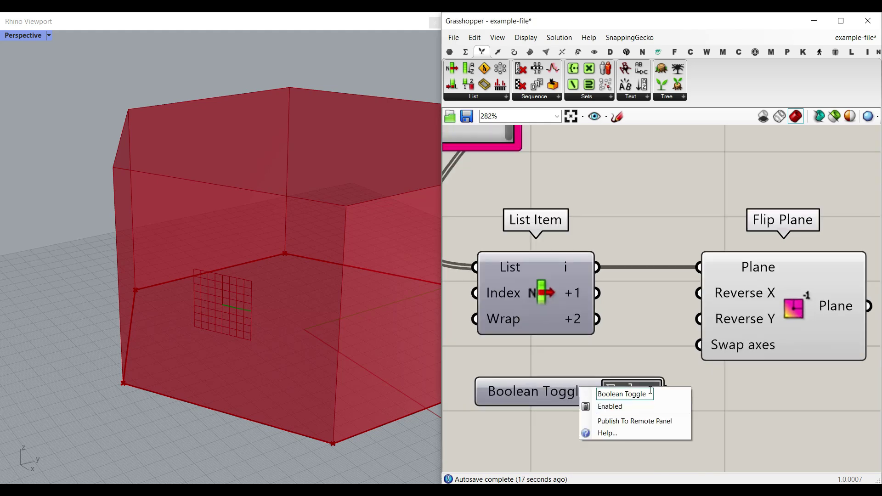
pyautogui.write('X')
pyautogui.click(599, 357)
# Duplicate the X toggle twice below it, naming the copies Y and X->Y
pyautogui.moveTo(504, 390); pyautogui.dragTo(529, 401)
pyautogui.rightClick(527, 403)
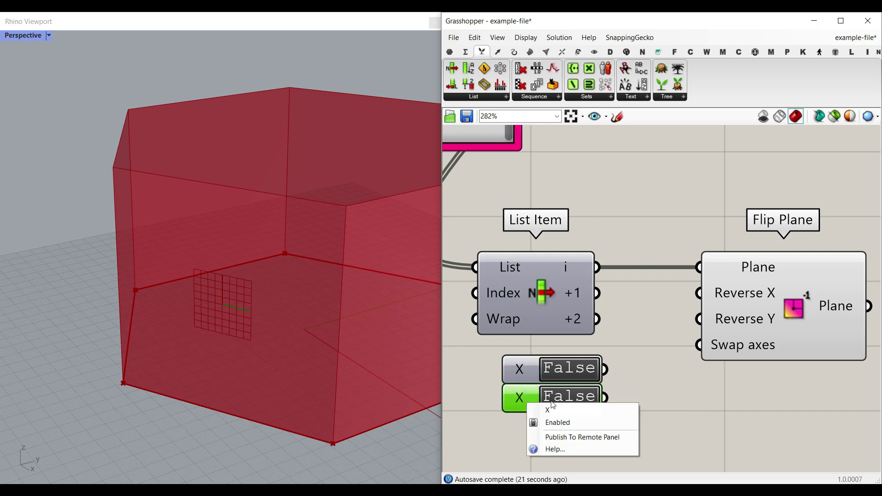
pyautogui.write('Y')
pyautogui.click(511, 414)
pyautogui.click(522, 400)
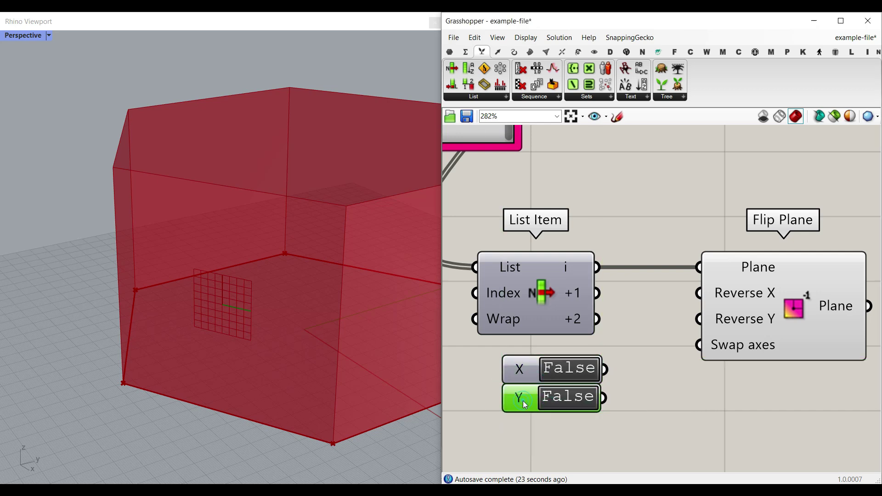
pyautogui.keyDown('alt'); pyautogui.moveTo(524, 409); pyautogui.dragTo(519, 426); pyautogui.keyUp('alt')
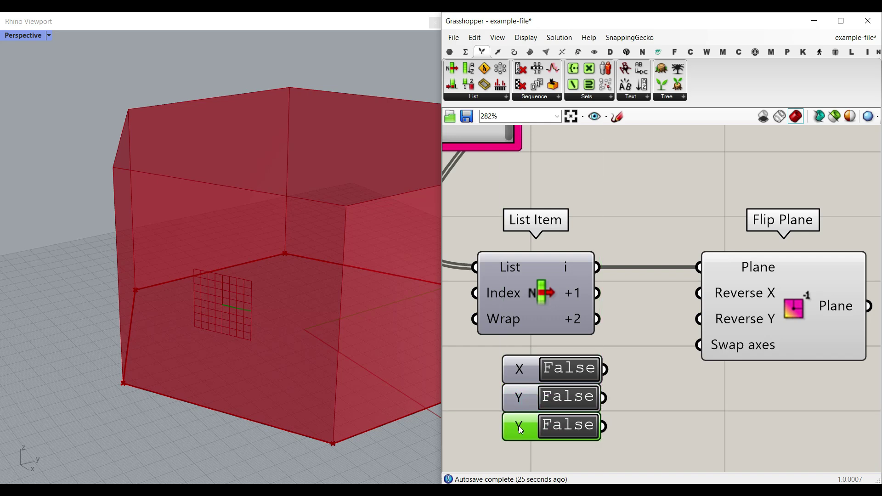
pyautogui.rightClick(520, 426)
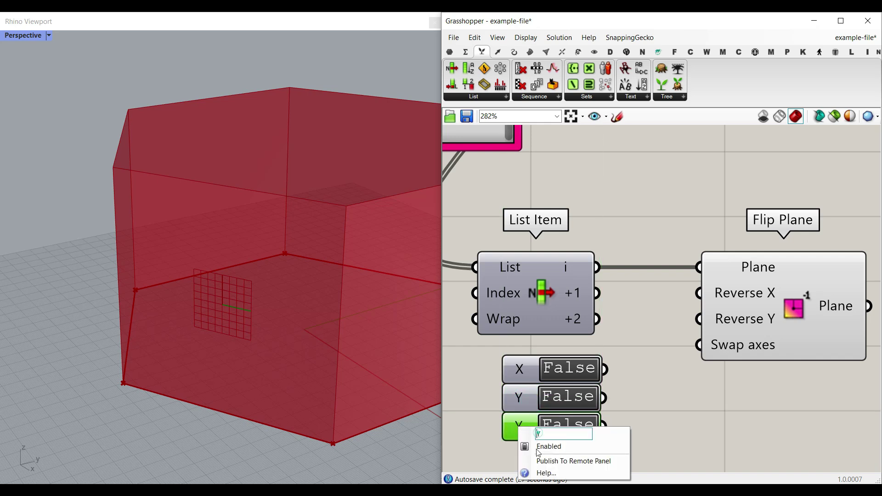
pyautogui.write('X->Y')
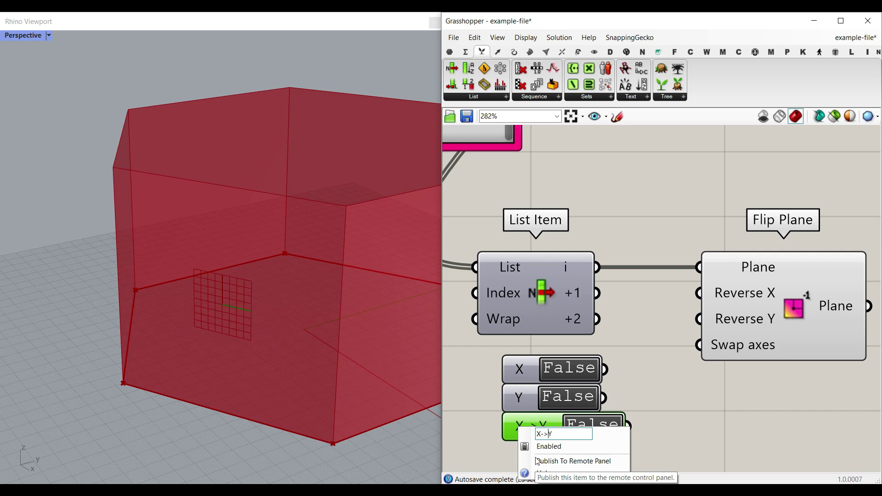
pyautogui.click(643, 377)
# Connect the X, Y and X->Y toggles to Reverse X, Reverse Y and Swap axes, and set X->Y to True
pyautogui.moveTo(607, 368); pyautogui.dragTo(699, 292)
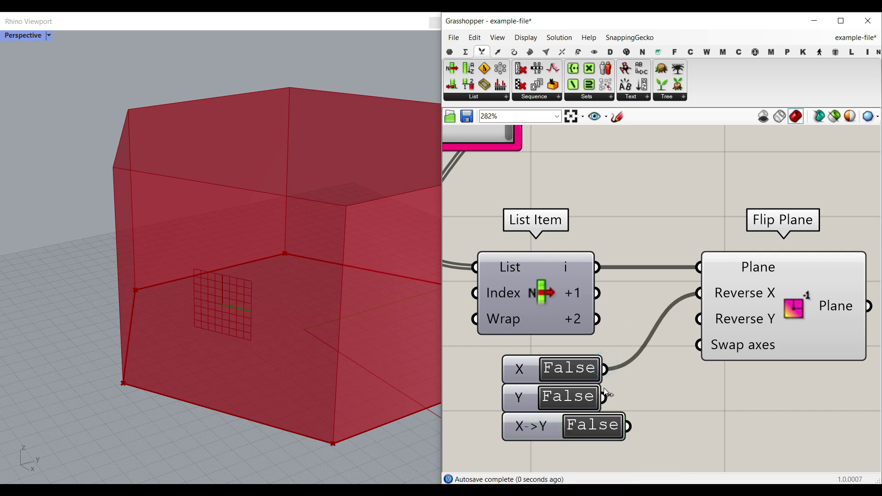
pyautogui.moveTo(605, 396); pyautogui.dragTo(689, 331)
pyautogui.doubleClick(598, 430)
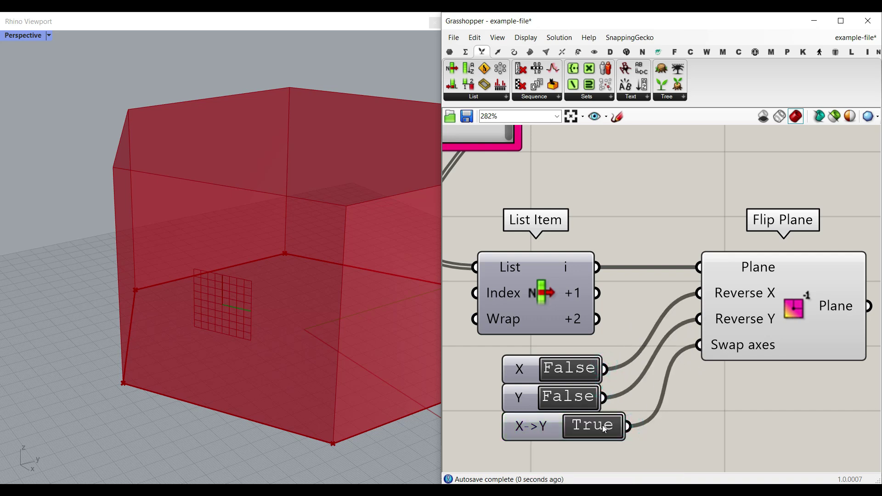
# Switch the X->Y and X toggles back and forth to compare the plane's axis directions
pyautogui.doubleClick(600, 432)
pyautogui.scroll(3, 236, 321)
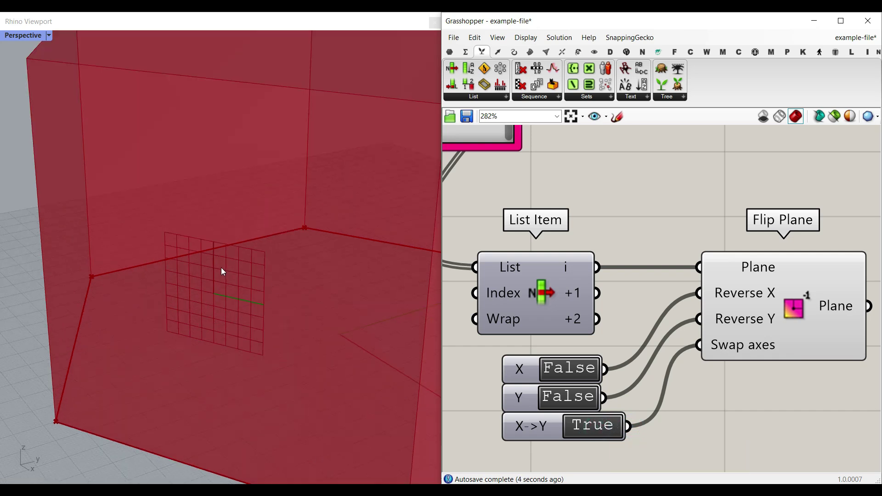
pyautogui.doubleClick(587, 431)
pyautogui.doubleClick(560, 369)
pyautogui.doubleClick(563, 370)
# Duplicate Flip Plane with its three toggles below the original and connect the +1 output of List Item to the copy
pyautogui.scroll(-5, 583, 351)
pyautogui.scroll(3, 643, 342)
pyautogui.moveTo(665, 395); pyautogui.dragTo(552, 350)
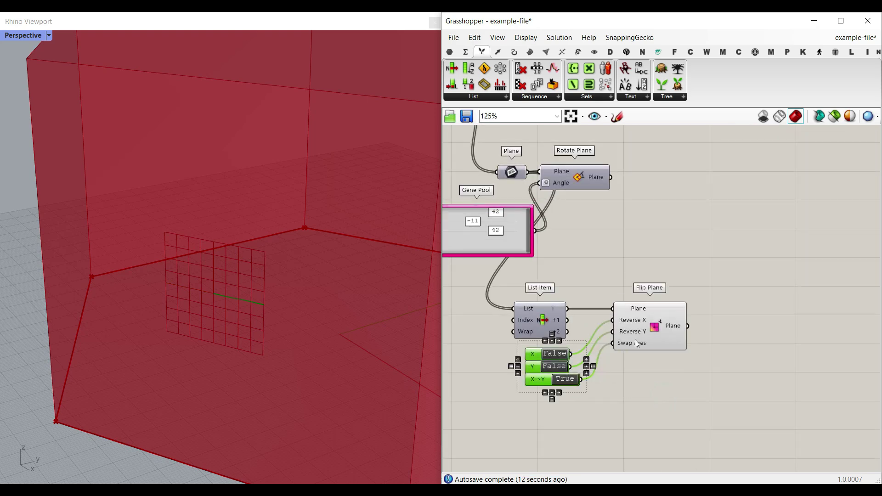
pyautogui.keyDown('shift'); pyautogui.moveTo(652, 336); pyautogui.dragTo(726, 409); pyautogui.keyUp('shift')
pyautogui.moveTo(567, 320); pyautogui.dragTo(681, 393)
pyautogui.moveTo(703, 414); pyautogui.dragTo(701, 329, button='right')
# Duplicate the second Flip Plane group below itself and connect the +2 output of List Item to its Plane input
pyautogui.moveTo(755, 411); pyautogui.dragTo(610, 326)
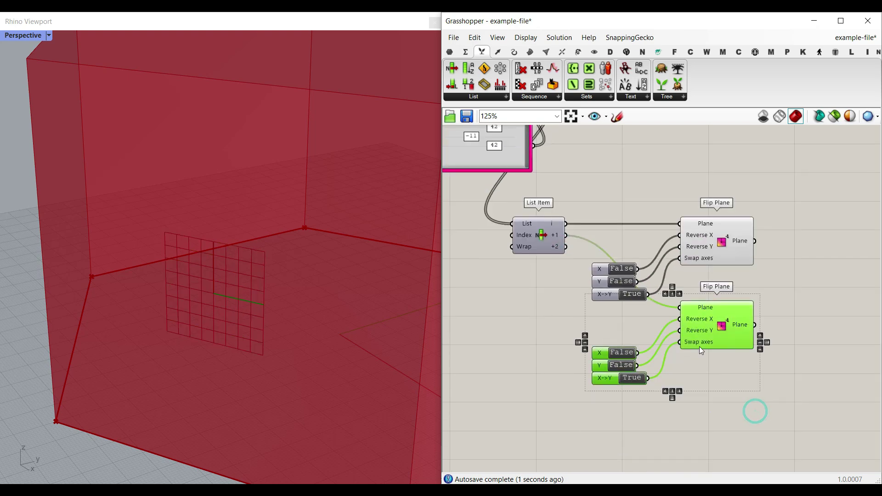
pyautogui.keyDown('alt'); pyautogui.moveTo(715, 327); pyautogui.dragTo(715, 411); pyautogui.keyUp('alt')
pyautogui.moveTo(568, 249); pyautogui.dragTo(680, 393)
pyautogui.click(762, 349)
# Move Rotate Plane farther from the Plane parameter and place a copy of that parameter after the Flip Plane components
pyautogui.moveTo(546, 186); pyautogui.dragTo(543, 301, button='right')
pyautogui.moveTo(566, 212); pyautogui.dragTo(620, 212)
pyautogui.click(512, 200)
pyautogui.hotkey('ctrl', 'c')
pyautogui.hotkey('ctrl', 'v')
pyautogui.moveTo(515, 203); pyautogui.dragTo(803, 366)
pyautogui.moveTo(794, 366); pyautogui.dragTo(692, 278, button='right')
pyautogui.scroll(3, 691, 276)
pyautogui.moveTo(710, 306); pyautogui.dragTo(710, 308)
pyautogui.moveTo(700, 290); pyautogui.dragTo(717, 344)
# Connect the Plane outputs of all three Flip Plane components to the copied Plane parameter
pyautogui.moveTo(624, 261); pyautogui.dragTo(696, 339)
pyautogui.moveTo(641, 375); pyautogui.dragTo(674, 327, button='right')
pyautogui.scroll(-4, 674, 326)
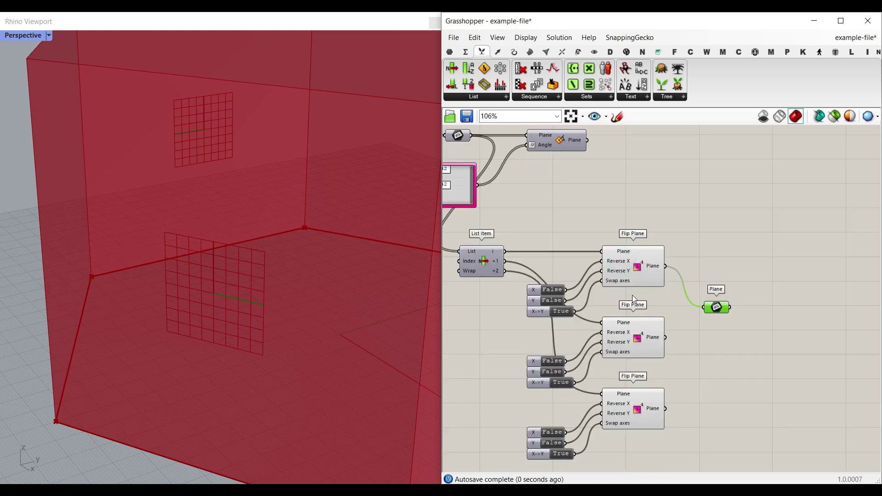
pyautogui.moveTo(647, 265); pyautogui.dragTo(609, 244, button='right')
pyautogui.click(615, 314)
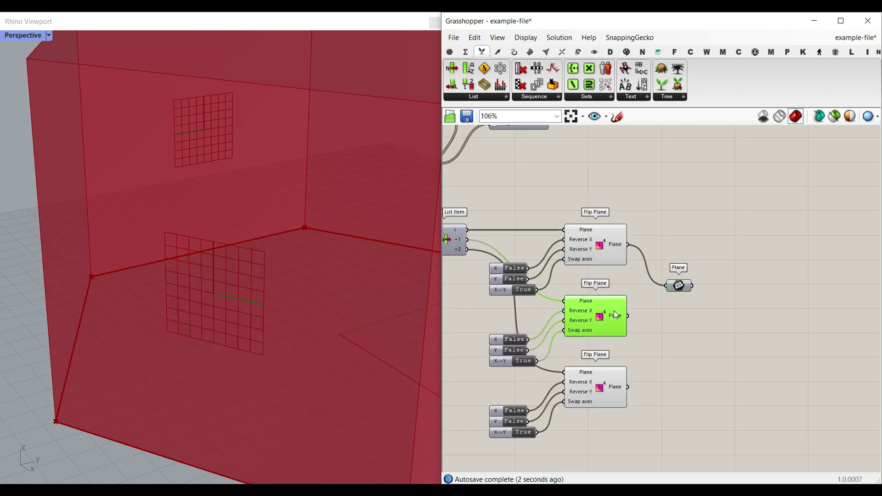
pyautogui.moveTo(675, 286); pyautogui.dragTo(694, 309)
pyautogui.scroll(-4, 708, 299)
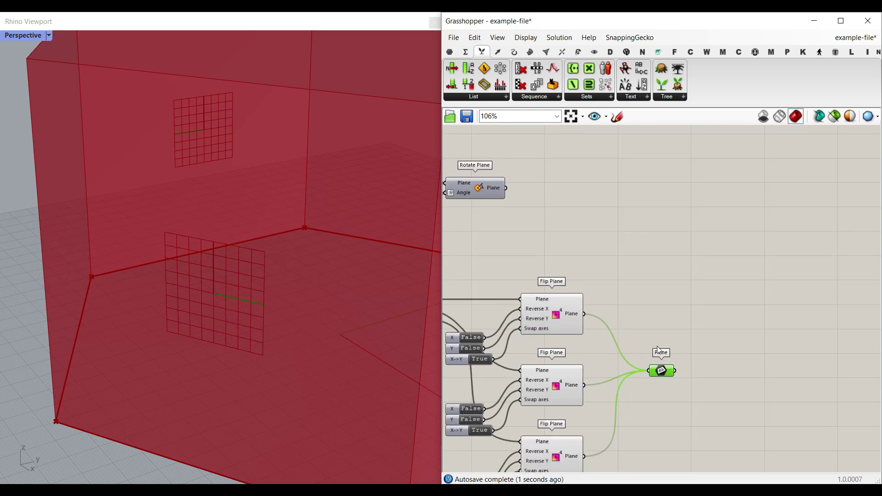
# Shift the downstream Wasp components farther along the canvas to make room
pyautogui.moveTo(819, 274); pyautogui.dragTo(569, 177)
pyautogui.moveTo(668, 194); pyautogui.dragTo(727, 194)
pyautogui.click(698, 301)
# Move the Gene Pool closer to Rotate Plane and set its second gene to 90
pyautogui.moveTo(507, 297); pyautogui.dragTo(576, 288)
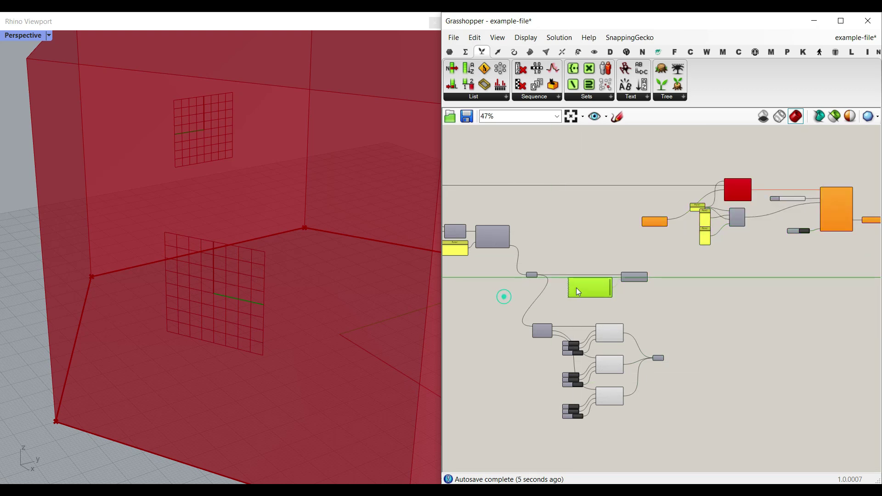
pyautogui.scroll(3, 580, 289)
pyautogui.moveTo(597, 222); pyautogui.dragTo(590, 282, button='right')
pyautogui.moveTo(580, 262); pyautogui.dragTo(591, 262)
# Connect the copied Plane parameter to the PLN input of Wasp_Connection From Plane and turn on the preview of Wasp_Get Part Geometry
pyautogui.moveTo(631, 426); pyautogui.dragTo(591, 154)
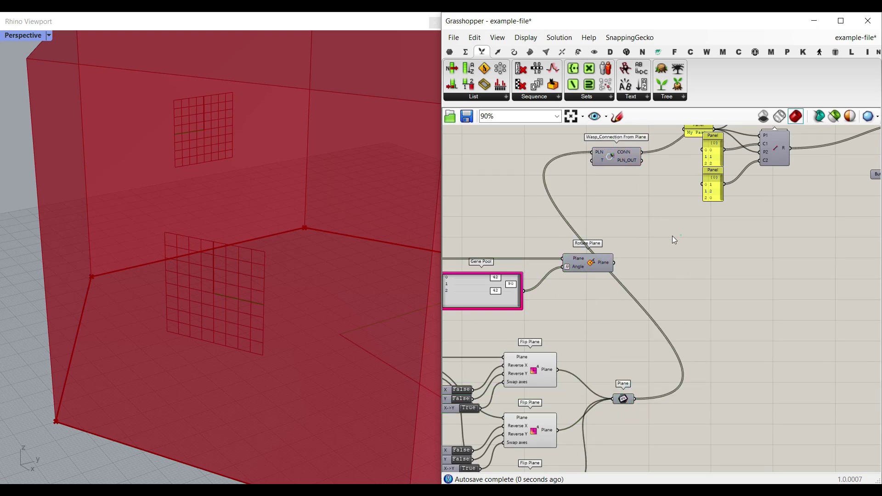
pyautogui.scroll(-8, 672, 236)
pyautogui.scroll(10, 652, 257)
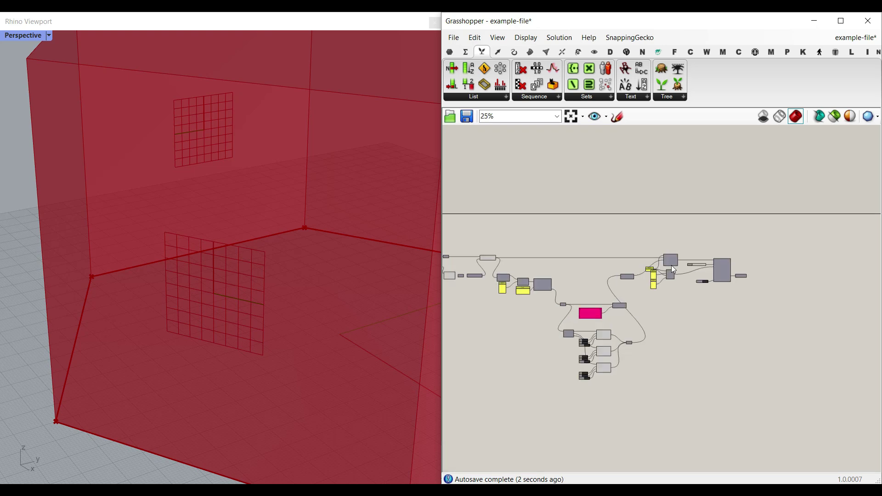
pyautogui.rightClick(732, 251)
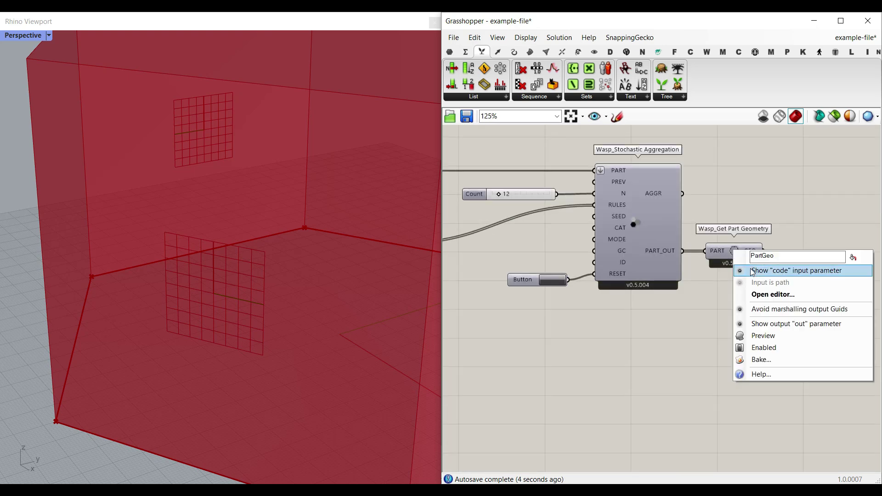
pyautogui.click(766, 338)
# Set the X->Y toggle of the first Flip Plane to False
pyautogui.scroll(-10, 180, 298)
pyautogui.moveTo(223, 291)
pyautogui.mouseDown(button='right')
pyautogui.moveTo(216, 345)
pyautogui.moveTo(212, 274)
pyautogui.mouseUp(button='right')
pyautogui.click(25, 37)
pyautogui.moveTo(542, 322); pyautogui.dragTo(597, 318, button='right')
pyautogui.scroll(-8, 618, 352)
pyautogui.moveTo(523, 355); pyautogui.dragTo(508, 397, button='right')
pyautogui.scroll(5, 586, 343)
pyautogui.scroll(4, 585, 343)
pyautogui.click(544, 311)
# Reset the stochastic aggregation and set its Count slider to 17
pyautogui.scroll(-2, 509, 397)
pyautogui.moveTo(656, 327); pyautogui.dragTo(581, 428, button='right')
pyautogui.moveTo(633, 318); pyautogui.dragTo(581, 389, button='right')
pyautogui.moveTo(690, 304); pyautogui.dragTo(568, 299, button='right')
pyautogui.click(710, 300)
pyautogui.scroll(4, 680, 233)
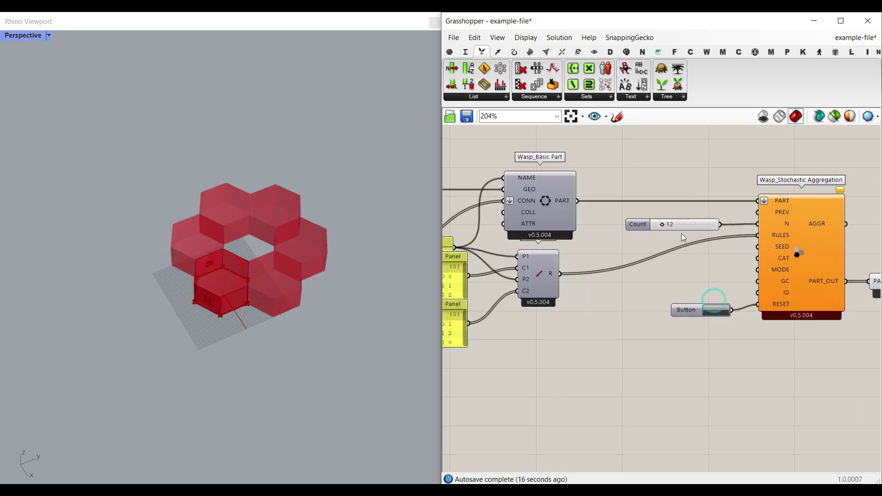
pyautogui.moveTo(648, 218); pyautogui.dragTo(665, 219)
# Set the X->Y toggle of the first Flip Plane to True and reset the stochastic aggregation
pyautogui.scroll(-3, 661, 267)
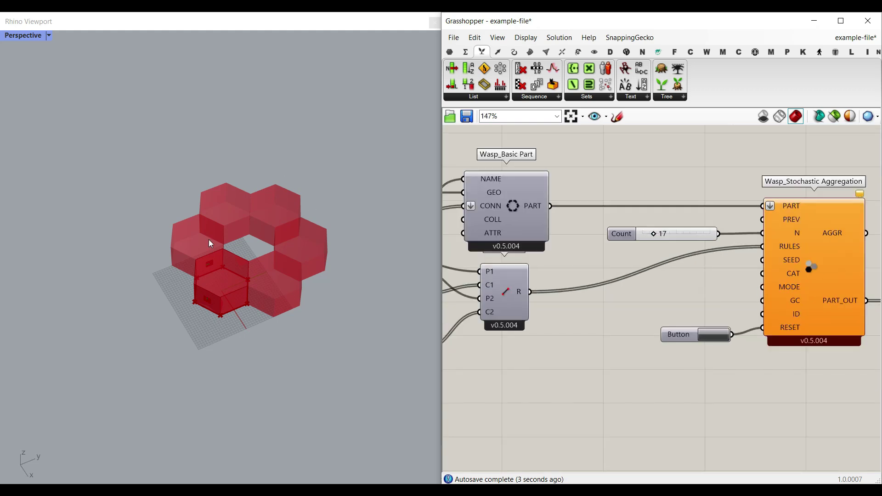
pyautogui.moveTo(817, 294); pyautogui.dragTo(632, 275, button='right')
pyautogui.moveTo(519, 349); pyautogui.dragTo(696, 304, button='right')
pyautogui.scroll(-11, 733, 293)
pyautogui.scroll(12, 631, 333)
pyautogui.moveTo(572, 375); pyautogui.dragTo(569, 349, button='right')
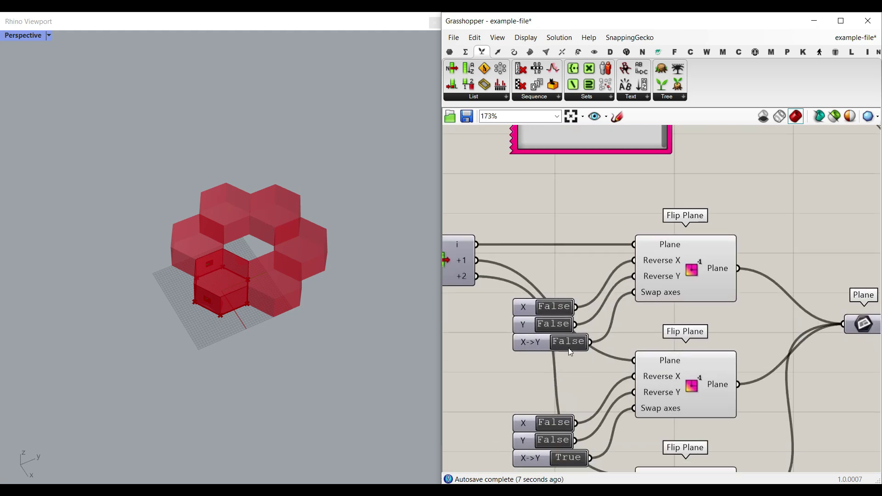
pyautogui.click(566, 342)
pyautogui.scroll(-4, 565, 342)
pyautogui.moveTo(854, 166); pyautogui.dragTo(630, 327, button='right')
pyautogui.click(779, 270)
# Set the Count slider of the stochastic aggregation to 19
pyautogui.scroll(-6, 222, 265)
pyautogui.moveTo(222, 265); pyautogui.dragTo(165, 281, button='right')
pyautogui.scroll(8, 166, 282)
pyautogui.moveTo(747, 214); pyautogui.dragTo(766, 245, button='right')
pyautogui.scroll(4, 766, 245)
pyautogui.moveTo(751, 233); pyautogui.dragTo(754, 230)
# Set the first Flip Plane's X->Y toggle to False and X to True, and the third Flip Plane's Y toggle to True
pyautogui.scroll(-7, 177, 306)
pyautogui.moveTo(177, 306)
pyautogui.mouseDown(button='right')
pyautogui.moveTo(244, 303)
pyautogui.moveTo(201, 260)
pyautogui.moveTo(178, 290)
pyautogui.mouseUp(button='right')
pyautogui.moveTo(707, 347); pyautogui.dragTo(687, 312, button='right')
pyautogui.scroll(-10, 686, 312)
pyautogui.moveTo(643, 375); pyautogui.dragTo(646, 370, button='right')
pyautogui.scroll(8, 647, 370)
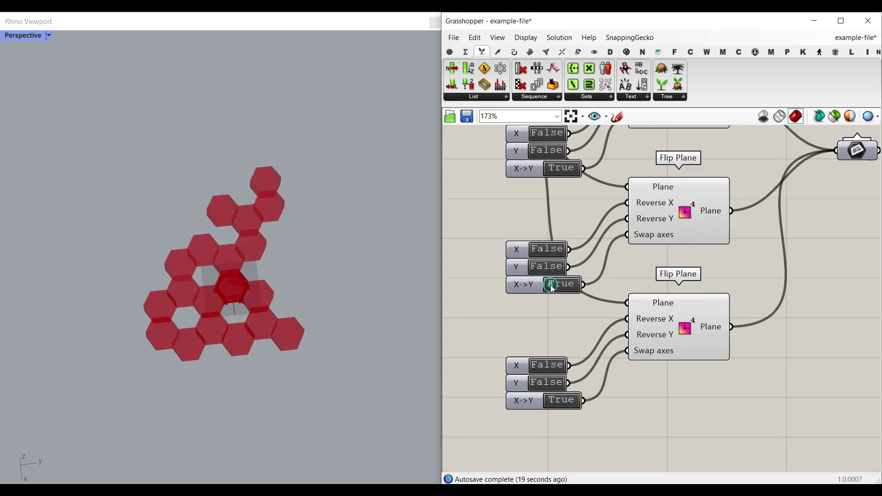
pyautogui.click(558, 169)
pyautogui.moveTo(553, 222); pyautogui.dragTo(543, 281, button='right')
pyautogui.click(537, 191)
pyautogui.moveTo(539, 324); pyautogui.dragTo(540, 244, button='right')
# Reset the stochastic aggregation to regenerate it with the changed Flip Plane toggles
pyautogui.scroll(-2, 547, 356)
pyautogui.moveTo(737, 243); pyautogui.dragTo(596, 362, button='right')
pyautogui.moveTo(700, 263); pyautogui.dragTo(603, 348, button='right')
pyautogui.click(705, 269)
pyautogui.moveTo(180, 294); pyautogui.dragTo(143, 261, button='right')
# Connect the Rotate Plane output to the PLN input of Wasp_Connection From Plane, replacing the flipped planes, and reset the aggregation
pyautogui.moveTo(580, 281); pyautogui.dragTo(777, 235, button='right')
pyautogui.moveTo(597, 342); pyautogui.dragTo(731, 230, button='right')
pyautogui.moveTo(636, 357); pyautogui.dragTo(721, 238, button='right')
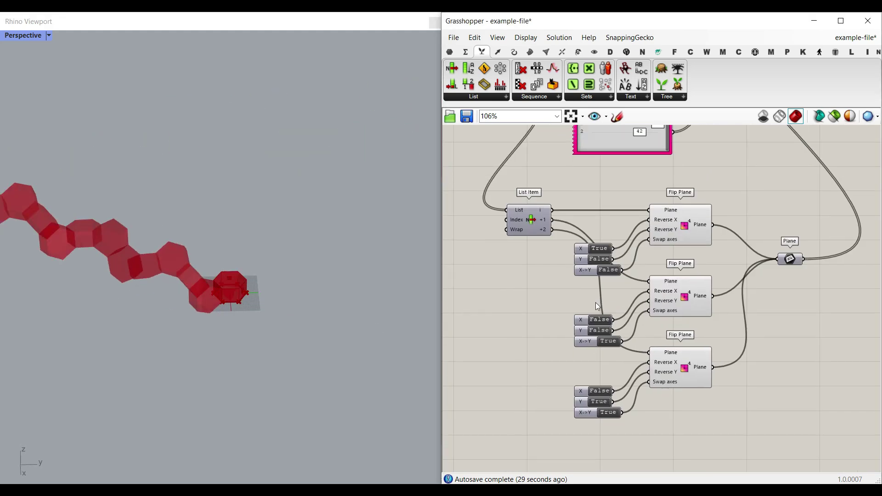
pyautogui.moveTo(745, 194); pyautogui.dragTo(600, 378, button='right')
pyautogui.moveTo(629, 284); pyautogui.dragTo(588, 361, button='right')
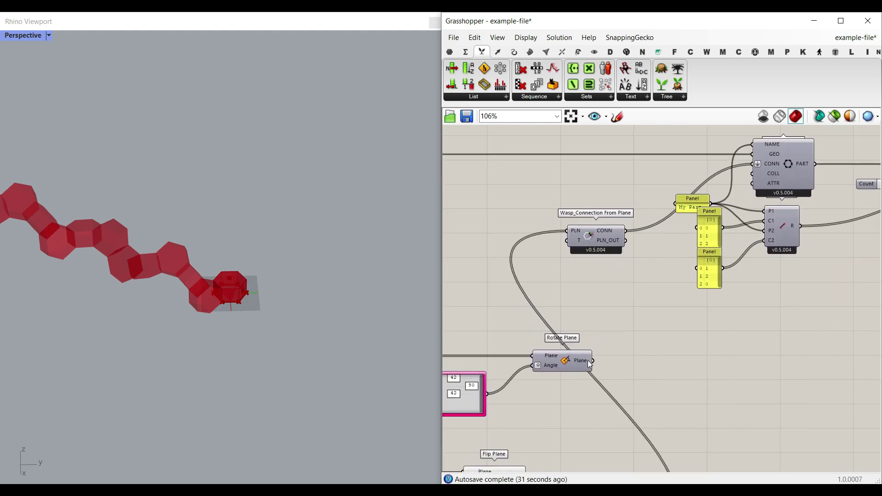
pyautogui.moveTo(570, 261); pyautogui.dragTo(568, 231)
pyautogui.moveTo(707, 269); pyautogui.dragTo(560, 302, button='right')
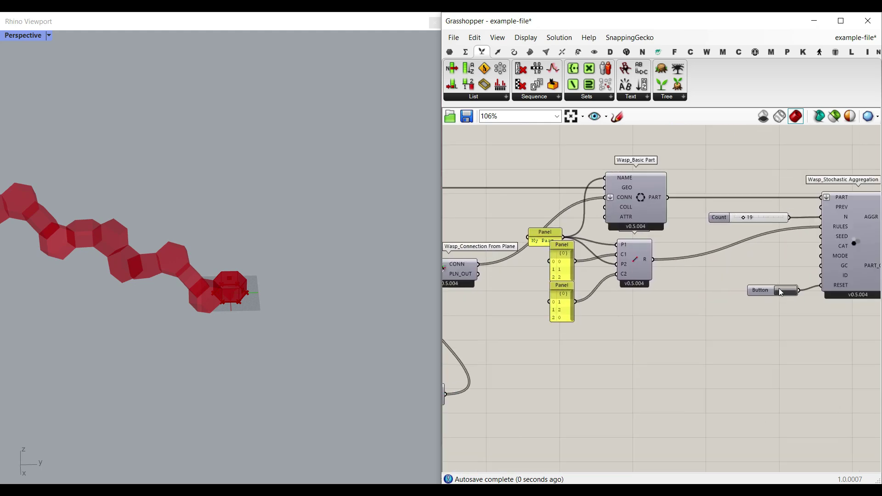
pyautogui.click(779, 292)
pyautogui.moveTo(230, 296); pyautogui.dragTo(317, 329, button='right')
# Set the first Gene Pool value to -90 and the third to -10
pyautogui.moveTo(562, 339); pyautogui.dragTo(838, 249, button='right')
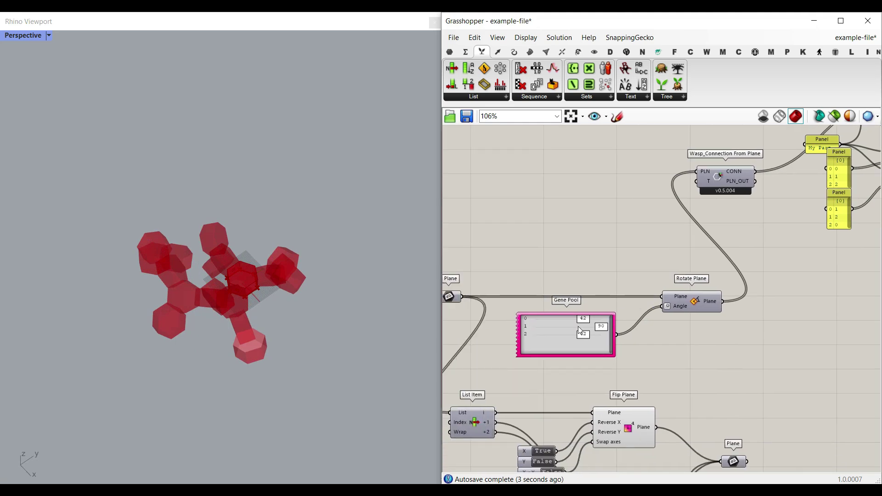
pyautogui.scroll(4, 579, 329)
pyautogui.moveTo(595, 317); pyautogui.dragTo(459, 316)
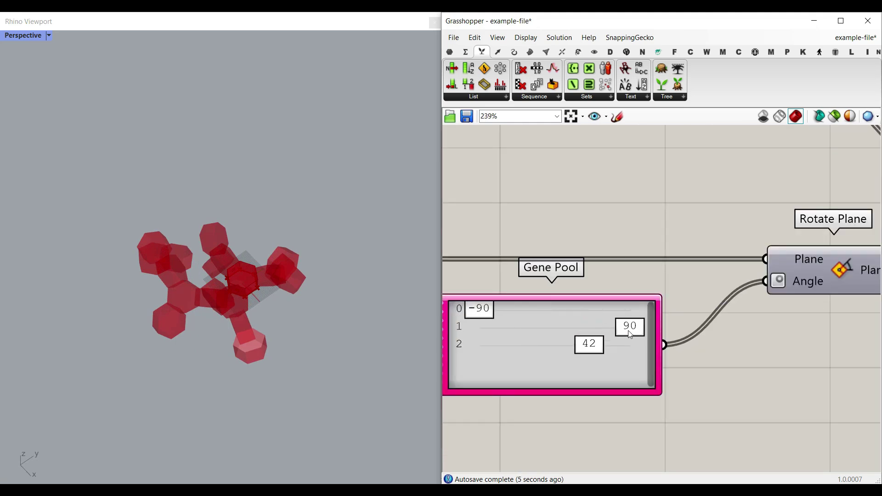
pyautogui.moveTo(603, 351); pyautogui.dragTo(560, 352)
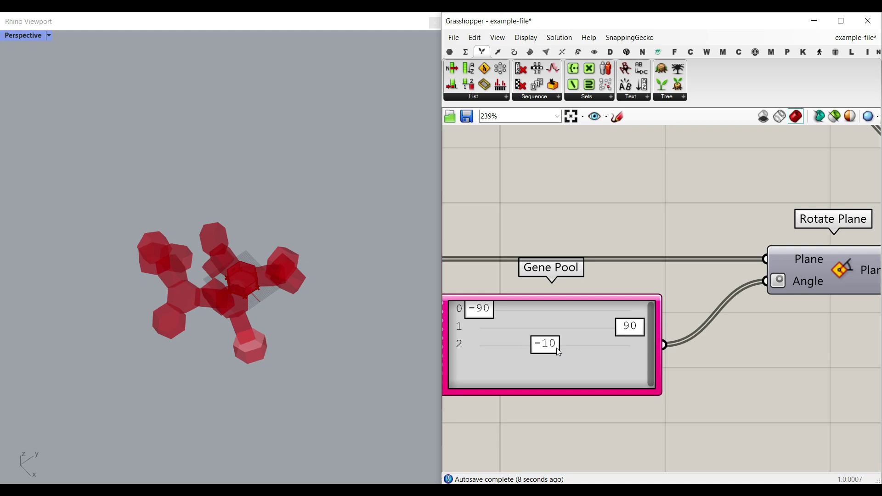
# Review the connection index panels feeding the rule component and reset the aggregation with the new rotation angles
pyautogui.moveTo(750, 340); pyautogui.dragTo(635, 330, button='right')
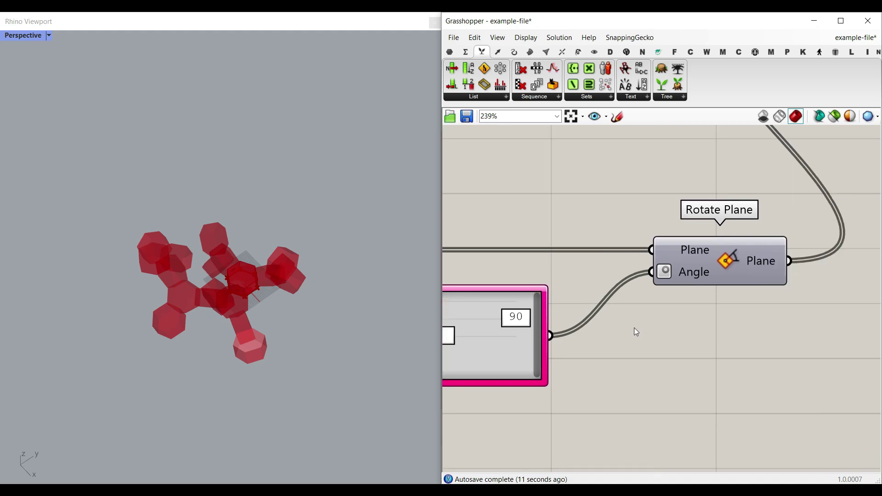
pyautogui.scroll(-5, 636, 330)
pyautogui.moveTo(799, 271); pyautogui.dragTo(645, 319, button='right')
pyautogui.scroll(3, 687, 236)
pyautogui.moveTo(687, 236); pyautogui.dragTo(656, 281, button='right')
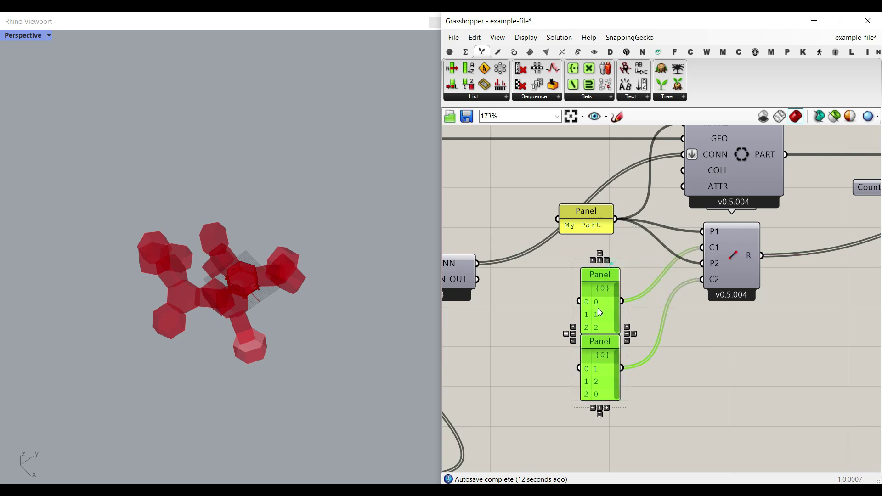
pyautogui.scroll(2, 599, 415)
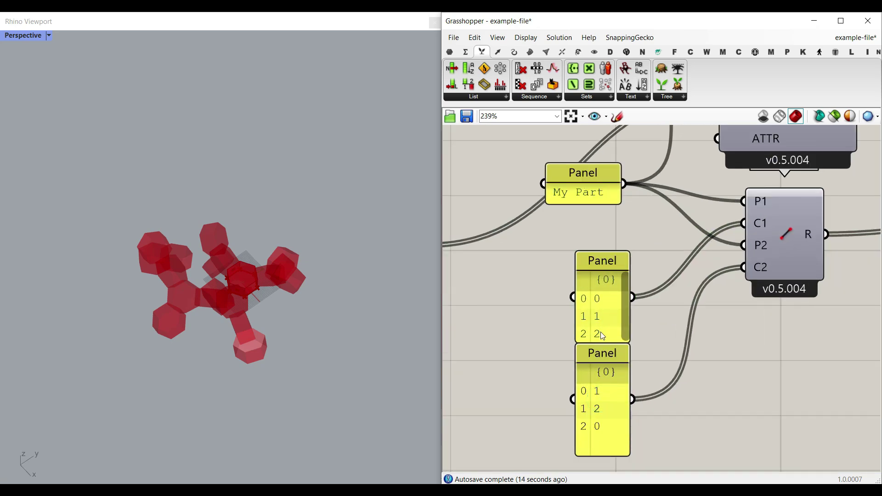
pyautogui.scroll(1, 600, 332)
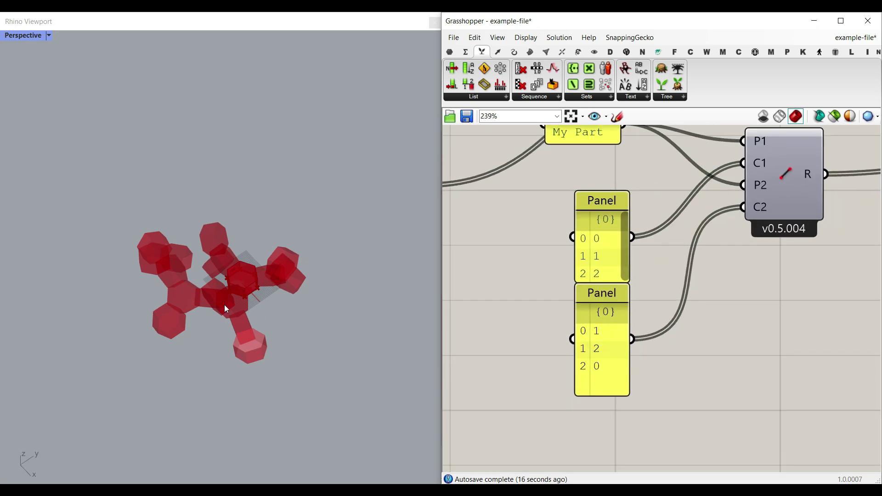
pyautogui.moveTo(225, 309); pyautogui.dragTo(271, 342, button='right')
pyautogui.moveTo(757, 262); pyautogui.dragTo(370, 335, button='right')
pyautogui.click(751, 318)
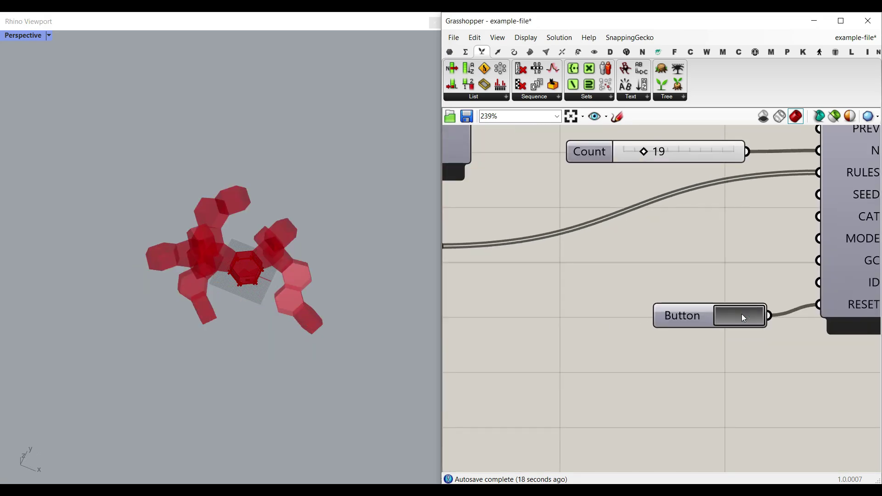
pyautogui.moveTo(238, 303); pyautogui.dragTo(409, 266, button='right')
pyautogui.scroll(7, 213, 222)
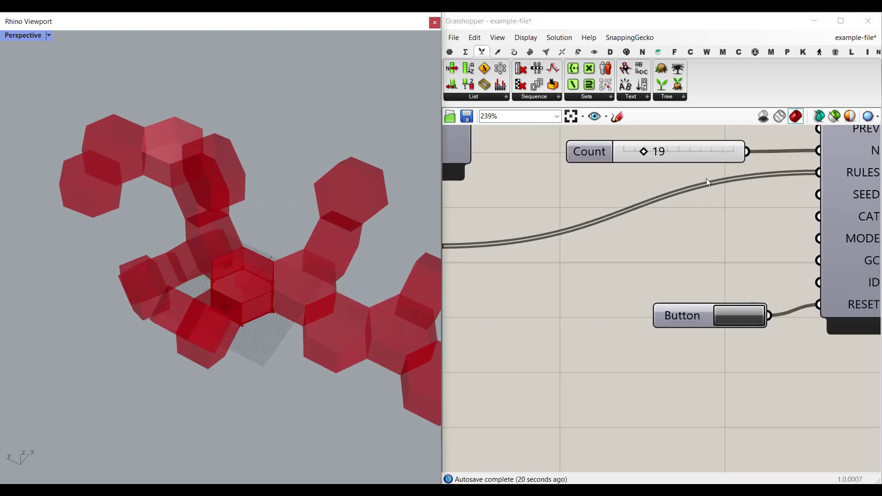
# Set the Count slider of the stochastic aggregation to 26
pyautogui.moveTo(645, 152); pyautogui.dragTo(652, 153)
pyautogui.scroll(-6, 191, 297)
pyautogui.moveTo(191, 297); pyautogui.dragTo(262, 237, button='right')
# Bake the Wasp_Get Part Geometry component into Rhino
pyautogui.moveTo(715, 269); pyautogui.dragTo(694, 269, button='right')
pyautogui.scroll(-3, 695, 270)
pyautogui.click(730, 286)
pyautogui.click(730, 391)
# Inspect the baked hexagonal meshes from several angles and undo the bake
pyautogui.moveTo(228, 362); pyautogui.dragTo(340, 330, button='right')
pyautogui.moveTo(175, 318); pyautogui.dragTo(263, 361, button='right')
pyautogui.scroll(7, 81, 330)
pyautogui.scroll(-8, 109, 304)
pyautogui.scroll(-6, 270, 325)
pyautogui.scroll(8, 254, 366)
pyautogui.scroll(-6, 228, 295)
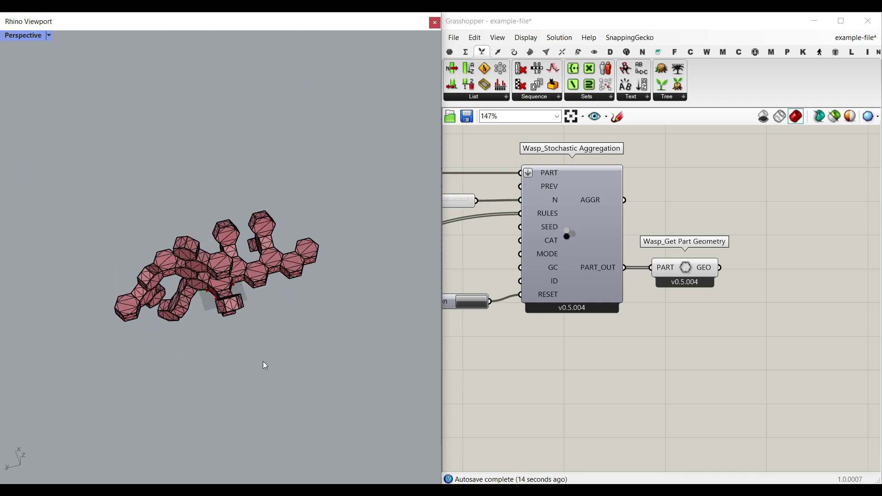
pyautogui.scroll(8, 200, 285)
pyautogui.moveTo(200, 285); pyautogui.dragTo(208, 403, button='right')
pyautogui.hotkey('ctrl', 'z')
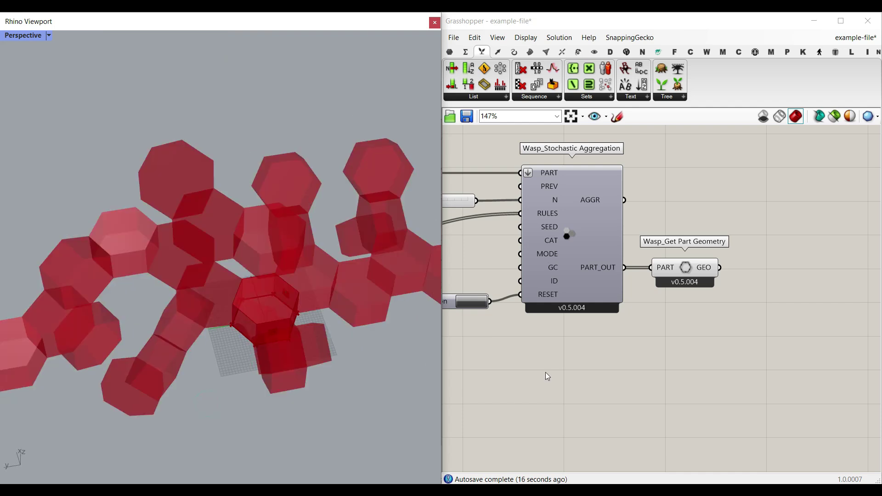
# Set the three Gene Pool values to -57, 51 and -46
pyautogui.scroll(-4, 546, 373)
pyautogui.moveTo(546, 372); pyautogui.dragTo(667, 361, button='right')
pyautogui.moveTo(551, 349); pyautogui.dragTo(673, 333, button='right')
pyautogui.moveTo(517, 319); pyautogui.dragTo(678, 291, button='right')
pyautogui.moveTo(562, 337); pyautogui.dragTo(583, 319, button='right')
pyautogui.scroll(5, 559, 356)
pyautogui.scroll(4, 547, 365)
pyautogui.moveTo(662, 387); pyautogui.dragTo(619, 343, button='right')
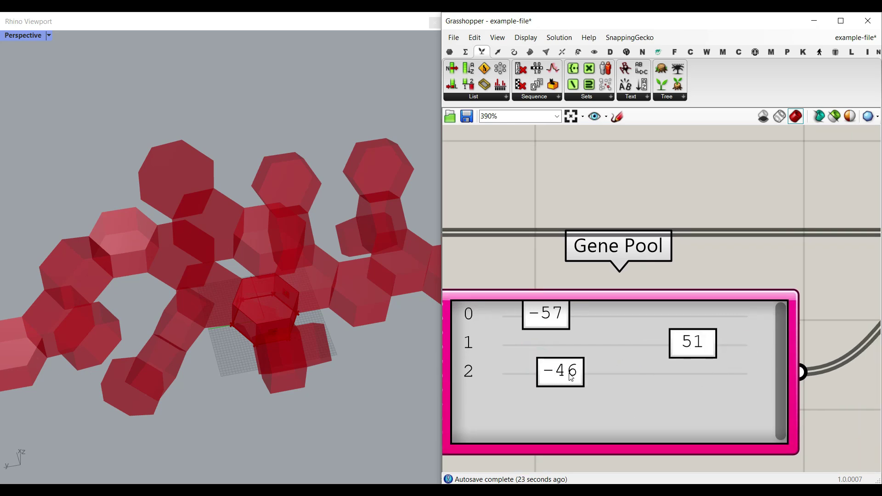
# Reset the stochastic aggregation to apply the intermediate rotation angles
pyautogui.scroll(-8, 650, 336)
pyautogui.moveTo(745, 294); pyautogui.dragTo(591, 326, button='right')
pyautogui.moveTo(770, 299); pyautogui.dragTo(585, 334, button='right')
pyautogui.click(714, 269)
pyautogui.moveTo(228, 305); pyautogui.dragTo(354, 303, button='right')
# Bake the regenerated aggregation from Wasp_Get Part Geometry into Rhino
pyautogui.moveTo(759, 228); pyautogui.dragTo(640, 233, button='right')
pyautogui.click(796, 267)
pyautogui.click(781, 373)
# Examine how the baked modules meet and overlap from several angles, and undo the bake
pyautogui.scroll(6, 127, 290)
pyautogui.scroll(-6, 127, 290)
pyautogui.moveTo(127, 290); pyautogui.dragTo(69, 306, button='right')
pyautogui.scroll(6, 202, 357)
pyautogui.scroll(-6, 155, 339)
pyautogui.scroll(5, 130, 193)
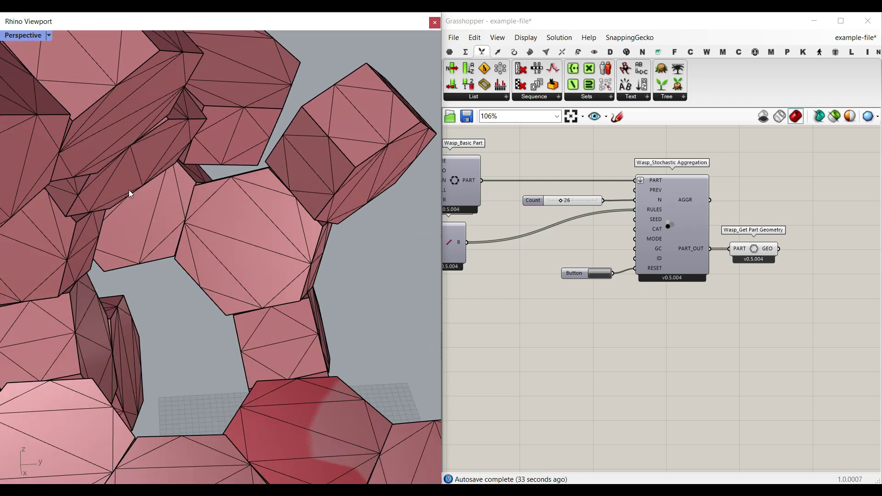
pyautogui.moveTo(129, 191); pyautogui.dragTo(11, 175, button='right')
pyautogui.scroll(-6, 12, 176)
pyautogui.scroll(7, 108, 188)
pyautogui.moveTo(109, 188)
pyautogui.mouseDown(button='right')
pyautogui.moveTo(144, 126)
pyautogui.moveTo(85, 136)
pyautogui.moveTo(94, 184)
pyautogui.mouseUp(button='right')
pyautogui.scroll(-8, 161, 335)
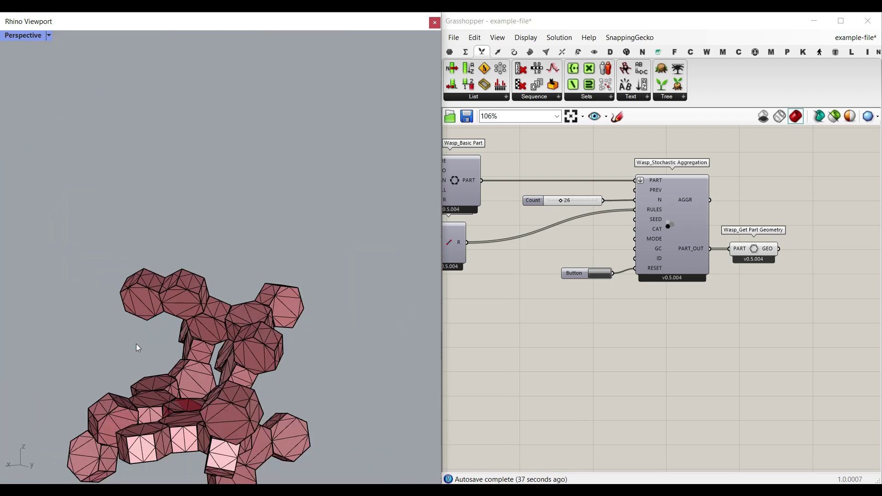
pyautogui.moveTo(136, 344); pyautogui.dragTo(135, 344, button='right')
# Set the three Gene Pool values to -90, 90 and 90
pyautogui.moveTo(566, 301); pyautogui.dragTo(731, 298, button='right')
pyautogui.scroll(-3, 731, 297)
pyautogui.moveTo(606, 301); pyautogui.dragTo(694, 307, button='right')
pyautogui.scroll(6, 496, 369)
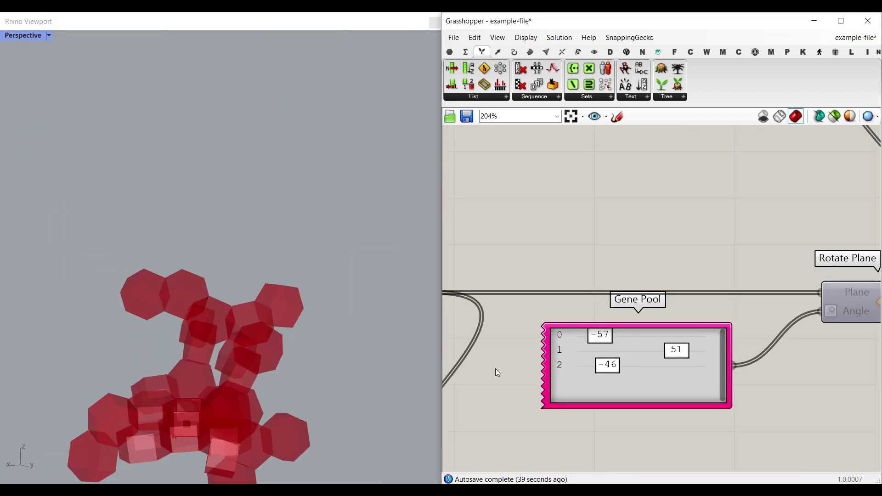
pyautogui.moveTo(683, 373); pyautogui.dragTo(642, 322, button='right')
pyautogui.moveTo(587, 327); pyautogui.dragTo(822, 334)
pyautogui.moveTo(733, 323); pyautogui.dragTo(622, 288, button='right')
# Reset the stochastic aggregation several times to generate new variations with the right-angle rotations
pyautogui.scroll(-6, 623, 288)
pyautogui.moveTo(781, 285); pyautogui.dragTo(504, 309, button='right')
pyautogui.moveTo(824, 275); pyautogui.dragTo(622, 324, button='right')
pyautogui.click(533, 256)
pyautogui.scroll(-10, 221, 285)
pyautogui.moveTo(216, 284); pyautogui.dragTo(210, 316, button='right')
pyautogui.scroll(9, 210, 316)
pyautogui.click(534, 256)
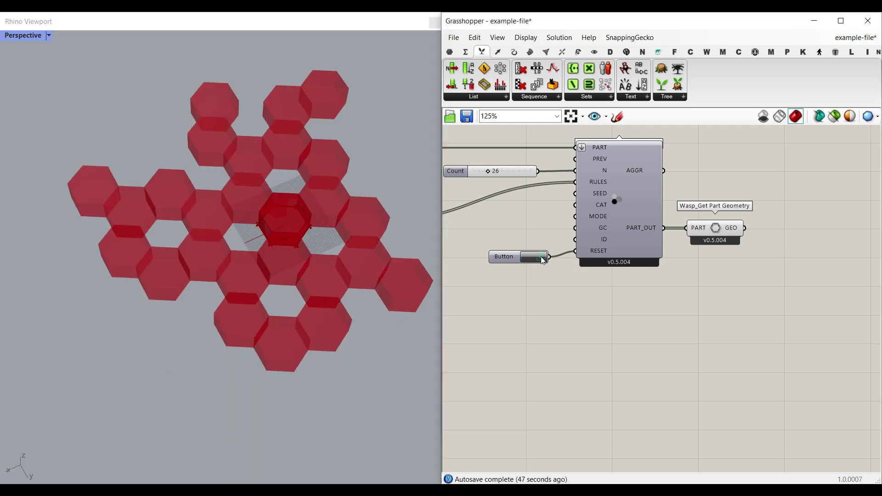
pyautogui.click(541, 259)
# Lower the third Gene Pool value and reset the stochastic aggregation
pyautogui.moveTo(527, 300); pyautogui.dragTo(754, 276, button='right')
pyautogui.scroll(-4, 753, 277)
pyautogui.moveTo(587, 303); pyautogui.dragTo(717, 296, button='right')
pyautogui.scroll(5, 591, 330)
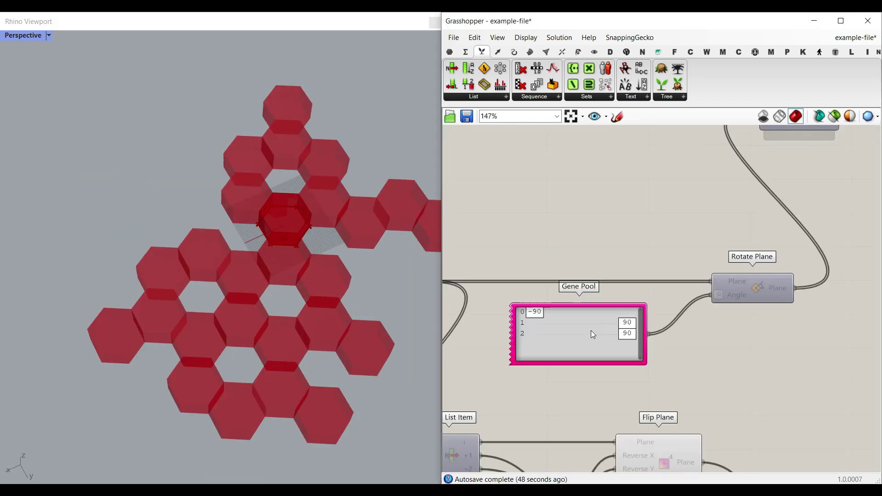
pyautogui.moveTo(548, 331); pyautogui.dragTo(531, 332)
pyautogui.moveTo(536, 332); pyautogui.dragTo(472, 332, button='right')
pyautogui.scroll(-4, 478, 322)
pyautogui.moveTo(717, 267); pyautogui.dragTo(598, 263, button='right')
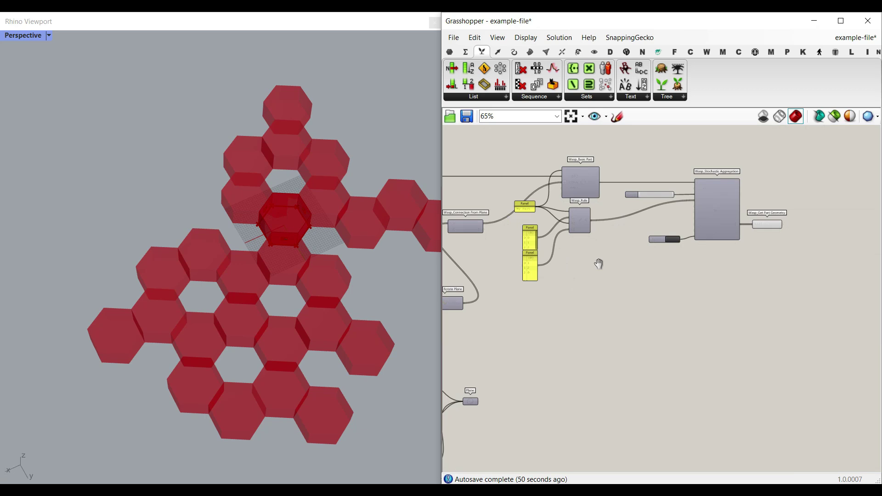
pyautogui.click(680, 239)
# Set the third Gene Pool value to 1
pyautogui.moveTo(547, 319); pyautogui.dragTo(755, 301, button='right')
pyautogui.scroll(4, 547, 323)
pyautogui.moveTo(580, 293); pyautogui.dragTo(617, 292)
pyautogui.scroll(4, 607, 291)
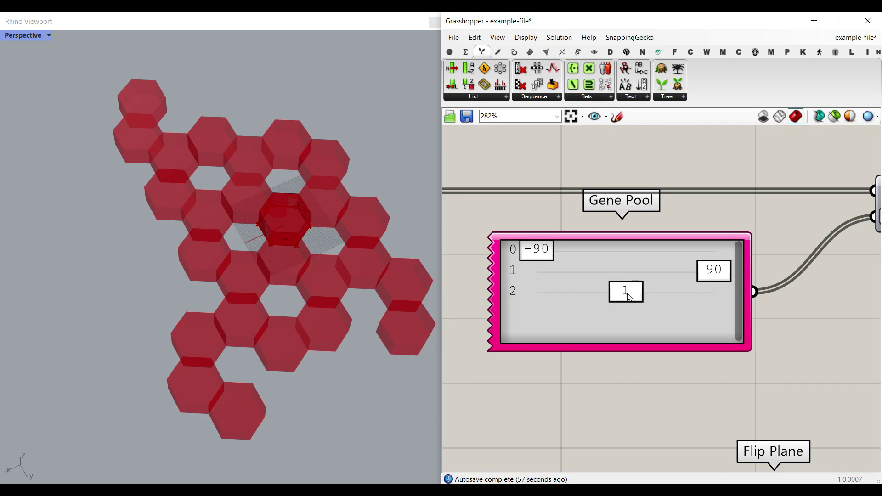
pyautogui.scroll(-6, 627, 293)
pyautogui.scroll(9, 626, 294)
pyautogui.scroll(-9, 619, 301)
# Reset the stochastic aggregation with the new third angle and inspect the resulting form from several sides
pyautogui.moveTo(781, 266); pyautogui.dragTo(472, 298, button='right')
pyautogui.click(729, 223)
pyautogui.moveTo(271, 271); pyautogui.dragTo(341, 223, button='right')
pyautogui.scroll(-7, 304, 244)
pyautogui.moveTo(299, 248); pyautogui.dragTo(230, 228, button='right')
pyautogui.scroll(8, 213, 274)
pyautogui.scroll(-3, 230, 227)
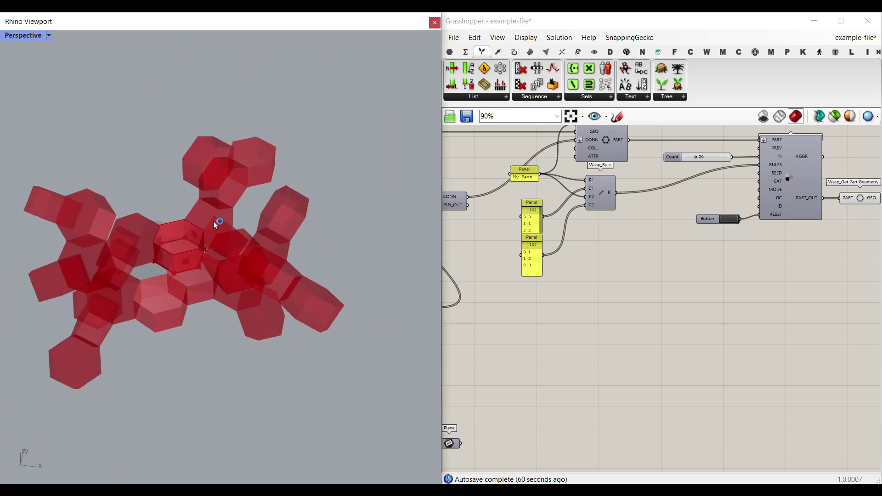
pyautogui.scroll(3, 689, 229)
# Raise the Count slider to add more modules to the stochastic aggregation
pyautogui.moveTo(723, 212); pyautogui.dragTo(735, 211)
pyautogui.moveTo(370, 238); pyautogui.dragTo(282, 341, button='right')
pyautogui.scroll(5, 130, 295)
# Bake the Wasp_Get Part Geometry component into Rhino with the default attributes
pyautogui.moveTo(718, 253); pyautogui.dragTo(494, 247, button='right')
pyautogui.moveTo(738, 264); pyautogui.dragTo(568, 261, button='right')
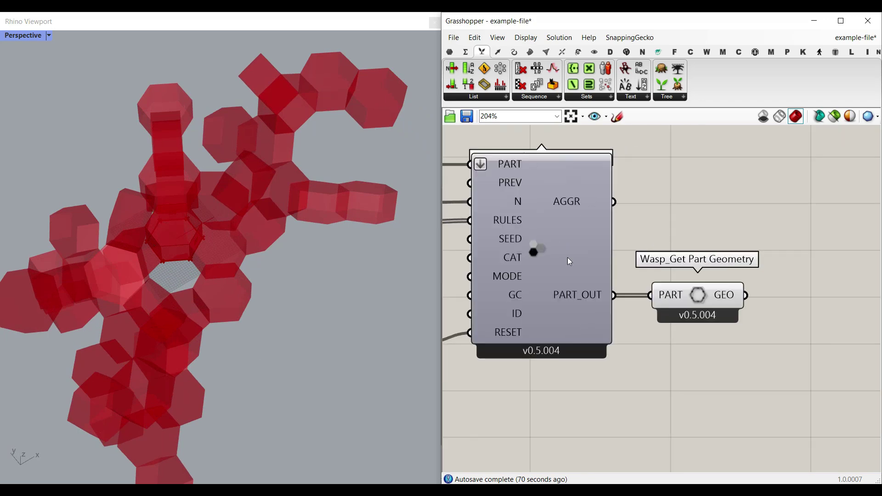
pyautogui.moveTo(747, 312); pyautogui.dragTo(606, 270, button='right')
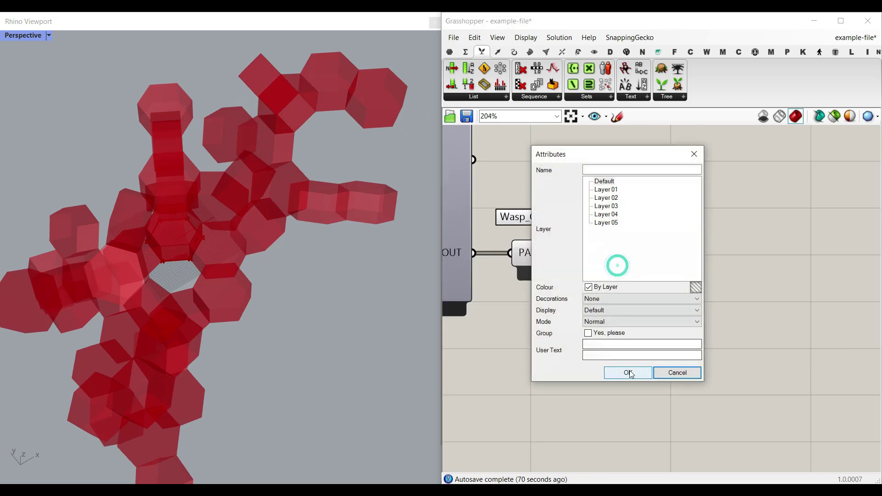
pyautogui.click(629, 371)
# Inspect the enlarged baked aggregation from several angles and undo the bake
pyautogui.scroll(-8, 359, 310)
pyautogui.moveTo(360, 309); pyautogui.dragTo(349, 294, button='right')
pyautogui.scroll(8, 220, 253)
pyautogui.moveTo(220, 257); pyautogui.dragTo(299, 257, button='right')
pyautogui.scroll(-6, 299, 257)
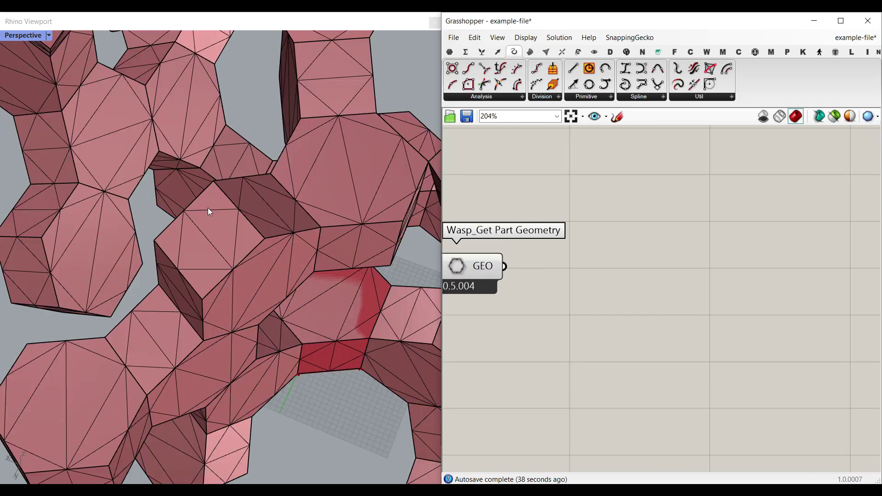
pyautogui.scroll(-3, 208, 211)
pyautogui.moveTo(216, 274); pyautogui.dragTo(423, 274, button='right')
pyautogui.moveTo(476, 274); pyautogui.dragTo(498, 272, button='right')
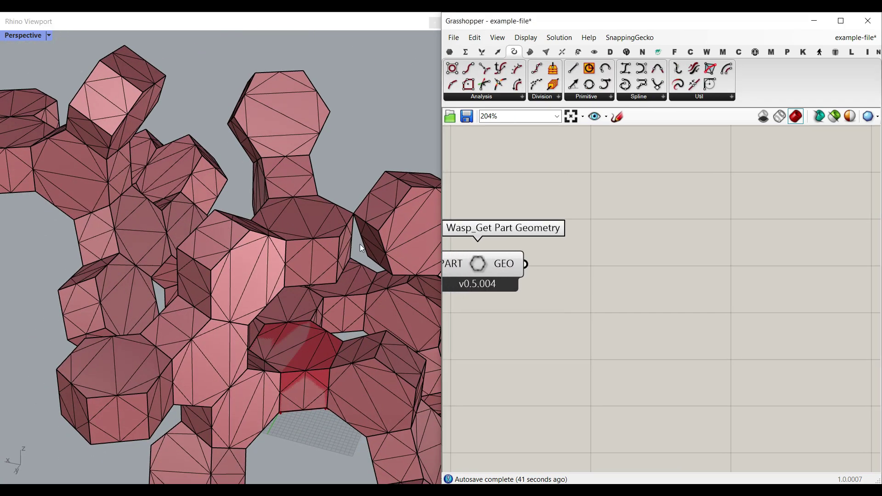
pyautogui.scroll(-8, 340, 173)
pyautogui.hotkey('ctrl', 'z')
pyautogui.moveTo(300, 176); pyautogui.dragTo(269, 134, button='right')
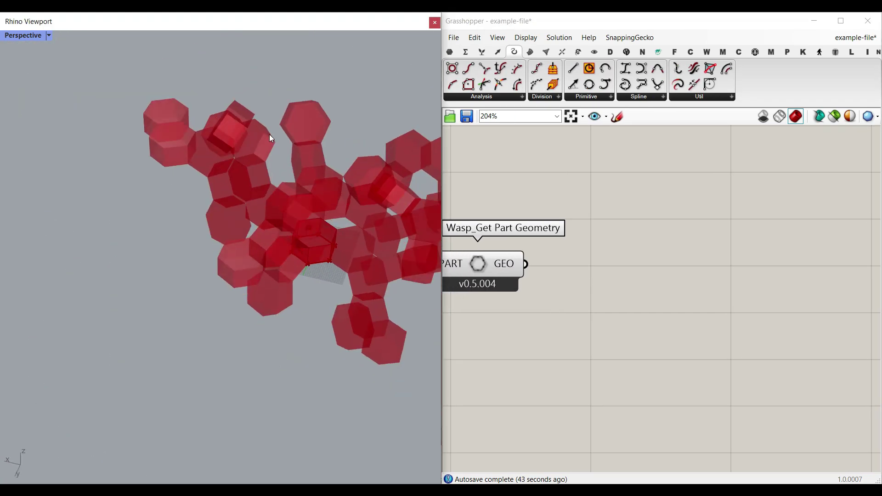
# Try extracting the aggregation's wireframe with a Mesh Edges component on the part geometry, feeding its interior edges into a Curve parameter
pyautogui.scroll(10, 270, 135)
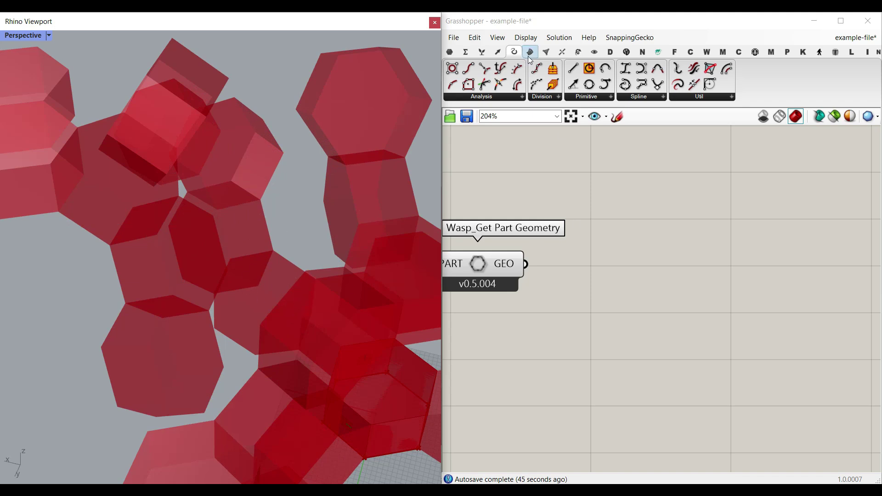
pyautogui.click(545, 52)
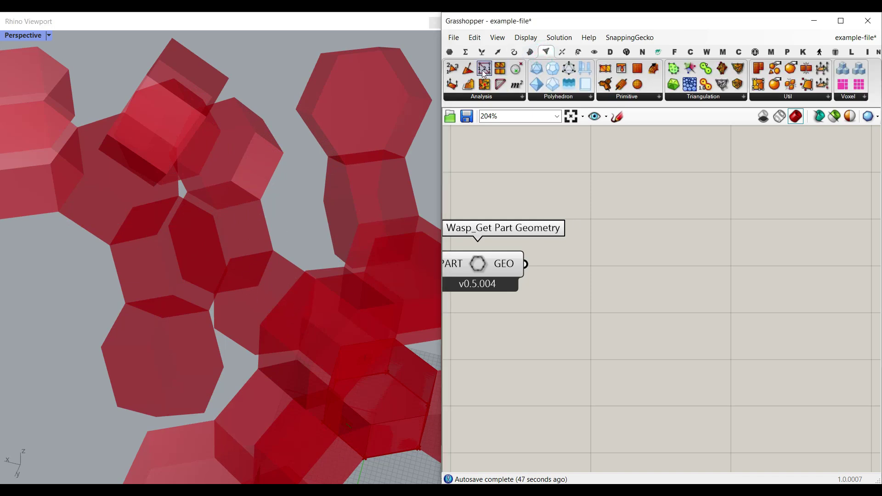
pyautogui.moveTo(484, 73); pyautogui.dragTo(603, 282)
pyautogui.moveTo(528, 272); pyautogui.dragTo(529, 273)
pyautogui.moveTo(567, 284); pyautogui.dragTo(605, 269)
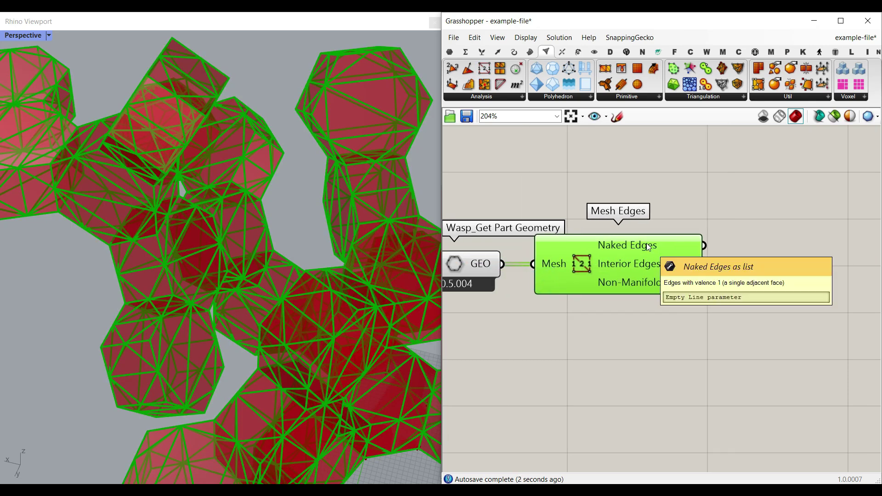
pyautogui.click(451, 52)
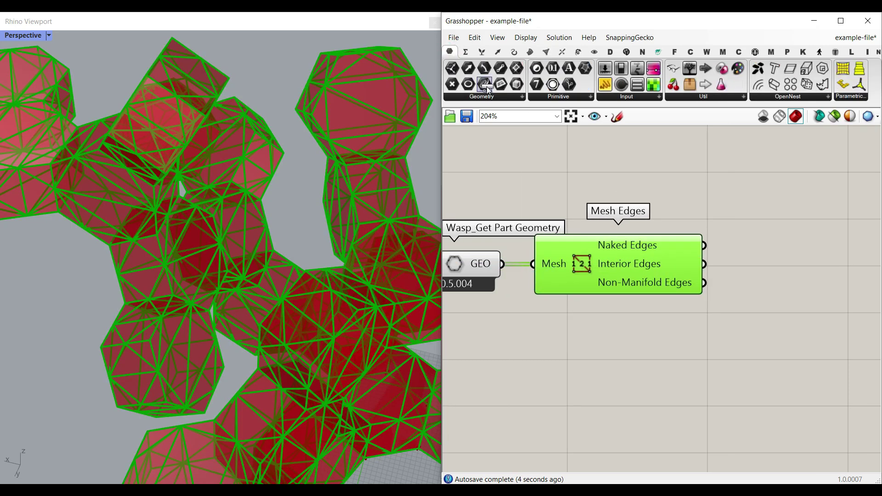
pyautogui.moveTo(725, 266); pyautogui.dragTo(731, 257)
pyautogui.moveTo(751, 256); pyautogui.dragTo(759, 264)
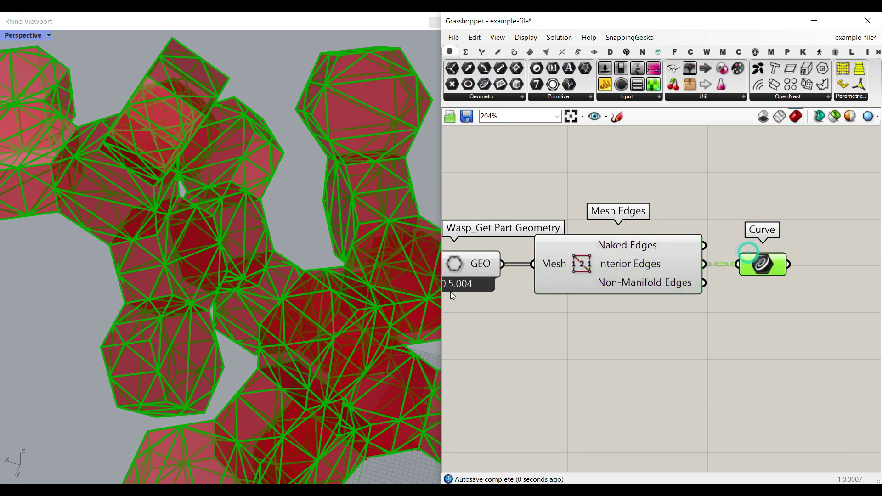
# Turn off the Mesh Edges preview and examine the interior edge curves on the modules
pyautogui.rightClick(583, 265)
pyautogui.click(604, 283)
pyautogui.scroll(-6, 232, 260)
pyautogui.moveTo(233, 260); pyautogui.dragTo(203, 231, button='right')
pyautogui.scroll(7, 203, 231)
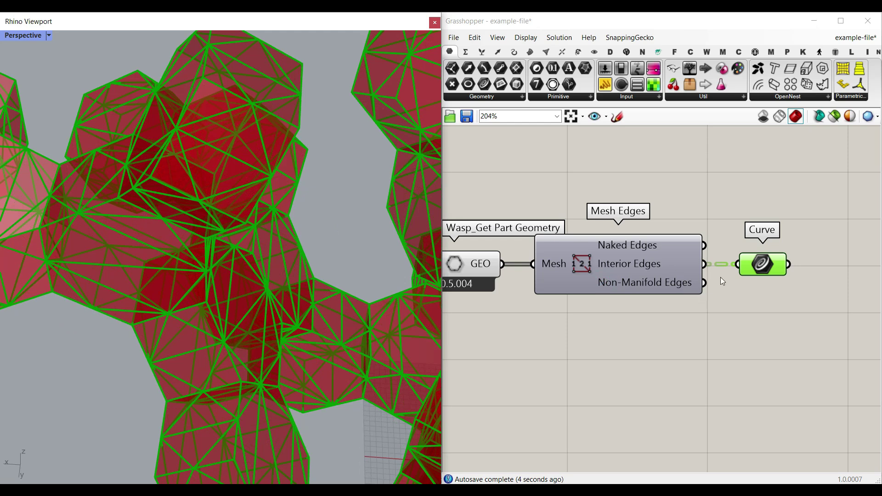
# Delete the Mesh Edges component and its Curve parameter from the definition
pyautogui.moveTo(772, 316); pyautogui.dragTo(561, 259)
pyautogui.press('Delete')
pyautogui.moveTo(528, 273); pyautogui.dragTo(634, 281, button='right')
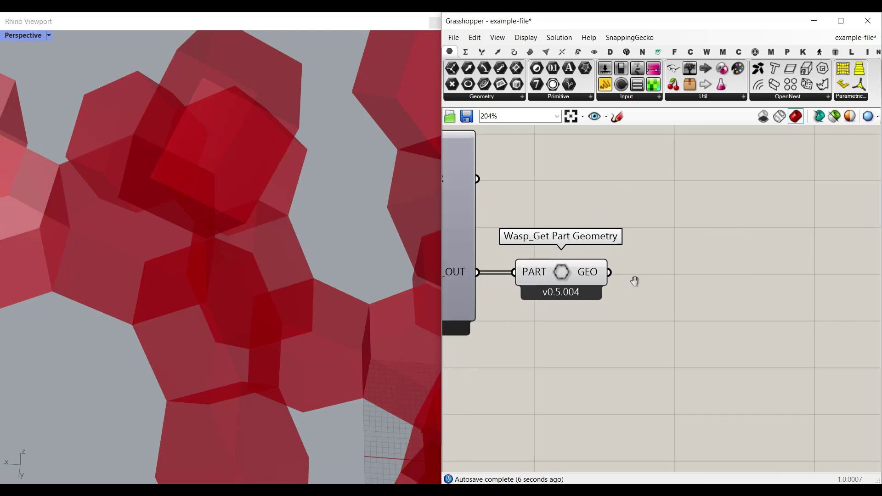
pyautogui.moveTo(218, 252); pyautogui.dragTo(373, 185, button='right')
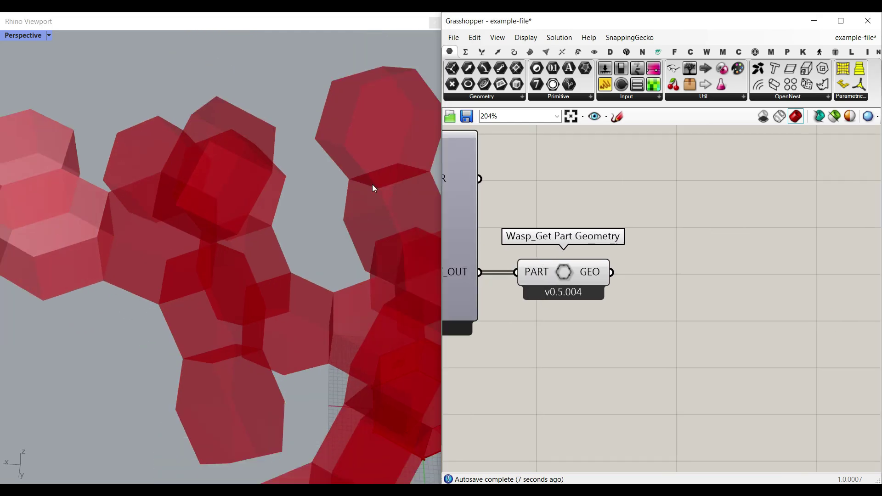
# Add a Face Boundaries component and feed it the GEO output of Wasp_Get Part Geometry
pyautogui.click(546, 52)
pyautogui.moveTo(616, 269); pyautogui.dragTo(658, 321)
pyautogui.moveTo(722, 349); pyautogui.dragTo(651, 338, button='right')
pyautogui.moveTo(649, 299); pyautogui.dragTo(639, 284)
# Bake the face boundary curves into Rhino and check them by picking individual curves on a module
pyautogui.click(694, 297)
pyautogui.click(702, 400)
pyautogui.scroll(10, 214, 144)
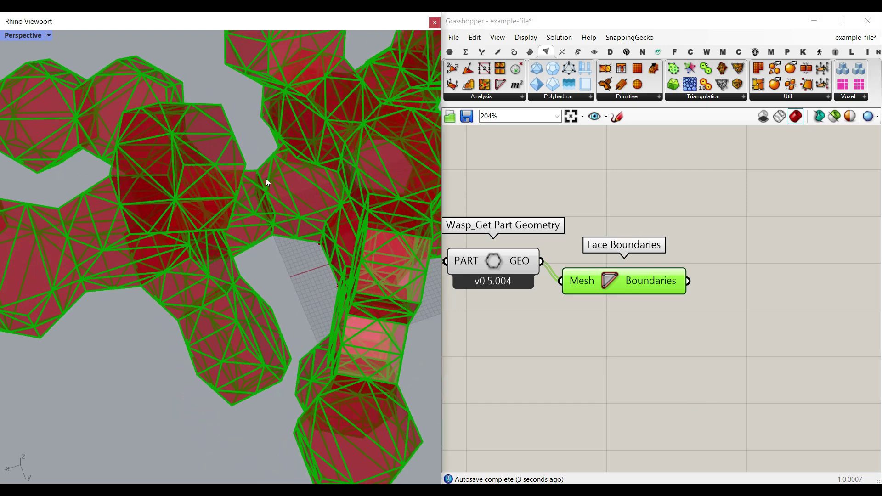
pyautogui.click(143, 156)
pyautogui.click(113, 178)
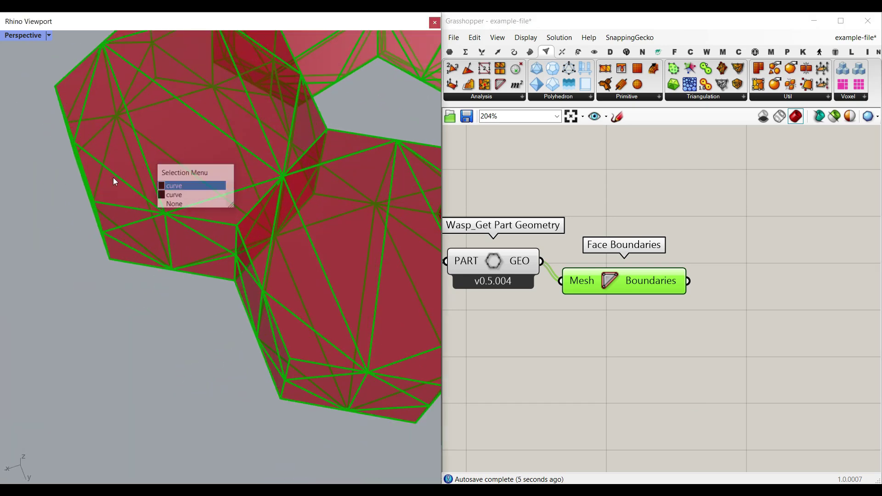
pyautogui.click(84, 289)
pyautogui.scroll(-3, 121, 288)
pyautogui.moveTo(122, 305); pyautogui.dragTo(100, 252, button='right')
# Add a Surface parameter and connect the Boundaries output of Face Boundaries to it
pyautogui.moveTo(706, 299); pyautogui.dragTo(655, 332, button='right')
pyautogui.moveTo(588, 313); pyautogui.dragTo(590, 294)
pyautogui.click(623, 219)
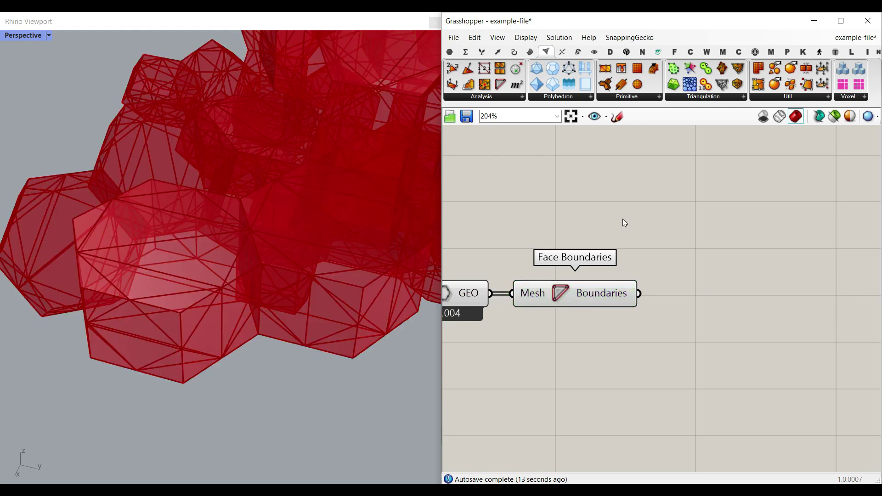
pyautogui.click(450, 52)
pyautogui.click(492, 97)
pyautogui.moveTo(544, 218); pyautogui.dragTo(656, 277)
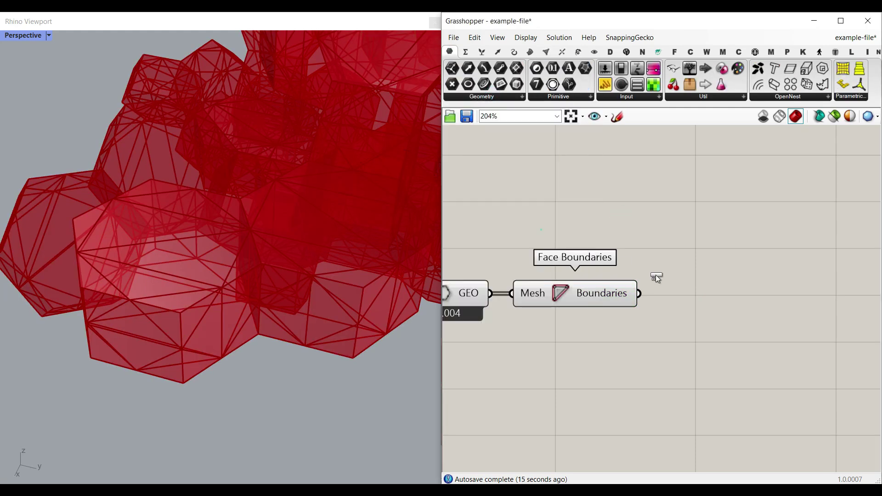
pyautogui.moveTo(646, 298); pyautogui.dragTo(666, 290)
pyautogui.moveTo(719, 311); pyautogui.dragTo(639, 300, button='right')
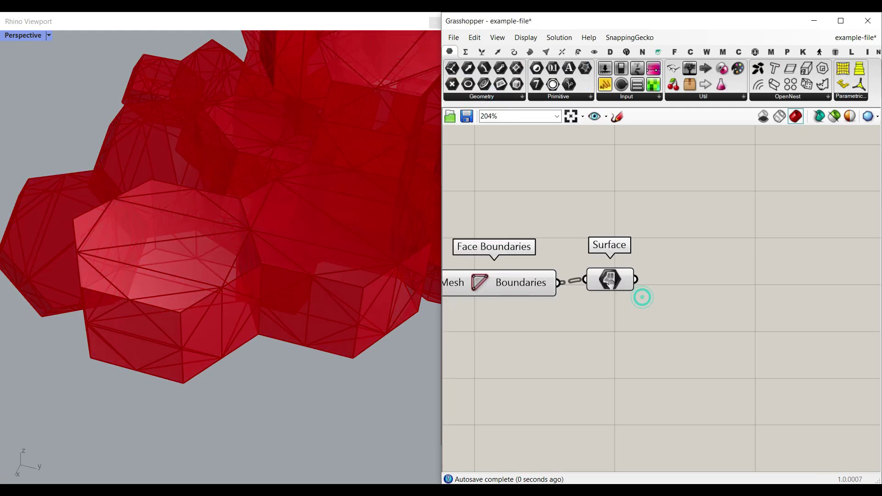
pyautogui.click(618, 284)
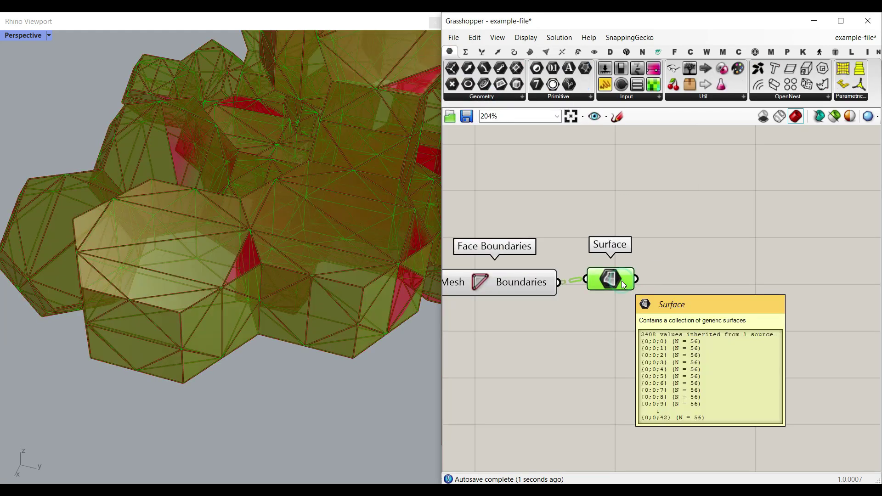
# Add a Brep Join component and feed it the surfaces from the Surface parameter
pyautogui.moveTo(618, 281); pyautogui.dragTo(617, 285)
pyautogui.moveTo(378, 287); pyautogui.dragTo(288, 310, button='right')
pyautogui.moveTo(628, 293); pyautogui.dragTo(586, 295, button='right')
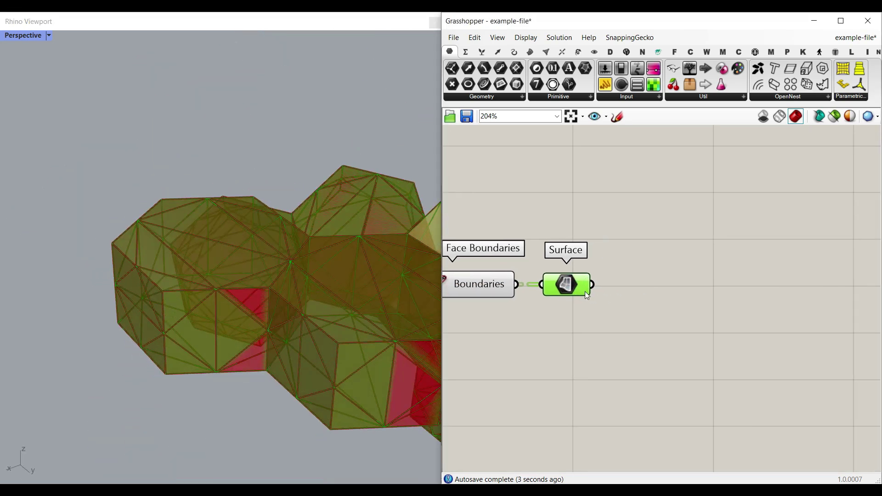
pyautogui.click(531, 53)
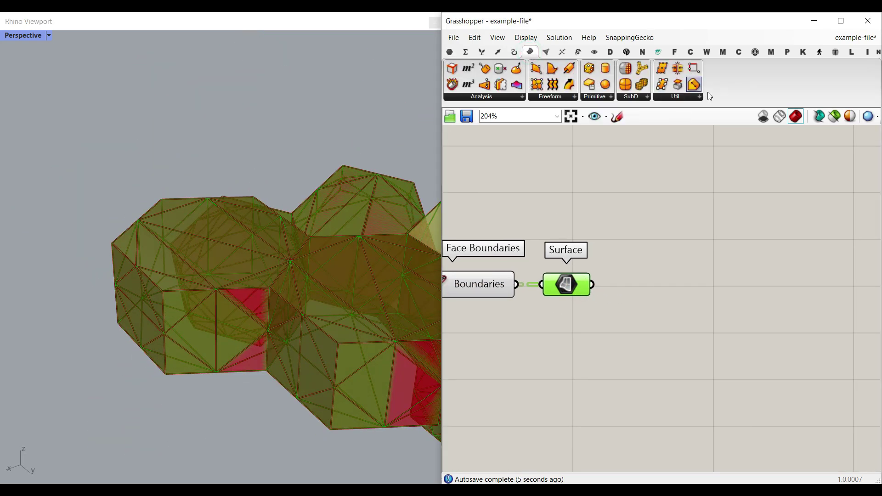
pyautogui.click(663, 287)
pyautogui.scroll(2, 611, 281)
pyautogui.moveTo(614, 290); pyautogui.dragTo(604, 289)
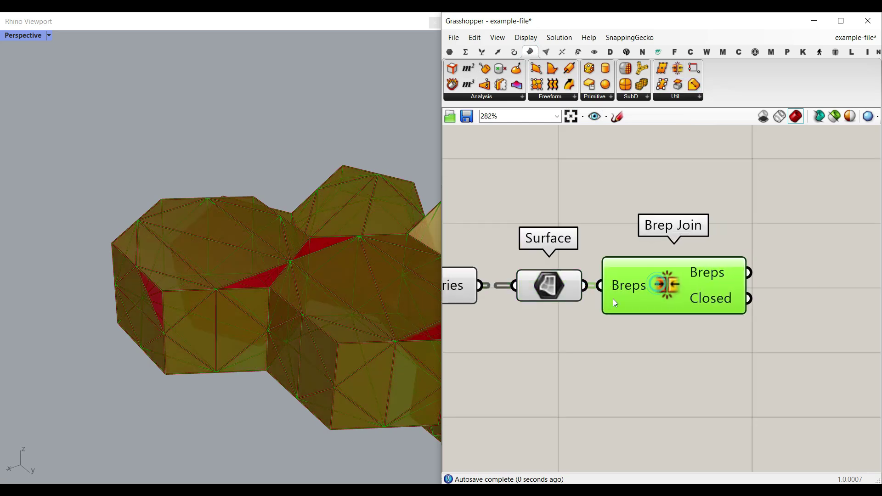
# Turn off the previews of the Wasp_Get Part Geometry, Face Boundaries, Surface and Brep Join components
pyautogui.moveTo(663, 282); pyautogui.dragTo(752, 273, button='right')
pyautogui.scroll(-6, 753, 274)
pyautogui.moveTo(782, 315); pyautogui.dragTo(565, 247)
pyautogui.rightClick(627, 216)
pyautogui.click(644, 233)
pyautogui.click(643, 232)
# Bake the Brep Join result into Rhino with the default attributes
pyautogui.moveTo(765, 256); pyautogui.dragTo(688, 231, button='right')
pyautogui.scroll(5, 701, 249)
pyautogui.click(716, 263)
pyautogui.click(719, 370)
pyautogui.click(223, 271)
pyautogui.click(374, 306)
# Inspect the triangulated faces of the baked joined breps from several angles and undo the bake
pyautogui.click(242, 150)
pyautogui.moveTo(242, 149); pyautogui.dragTo(140, 95, button='right')
pyautogui.moveTo(235, 195); pyautogui.dragTo(290, 188, button='right')
pyautogui.scroll(6, 154, 234)
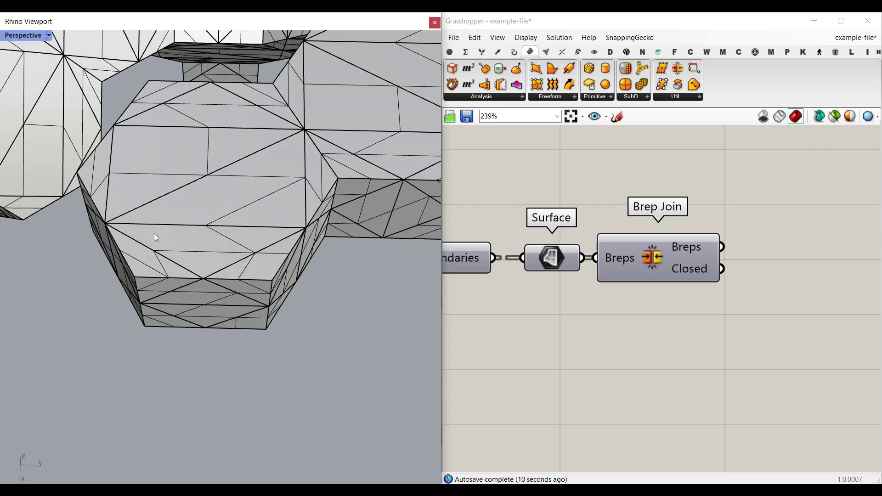
pyautogui.moveTo(153, 233); pyautogui.dragTo(184, 220, button='right')
pyautogui.scroll(3, 184, 221)
pyautogui.scroll(-3, 231, 275)
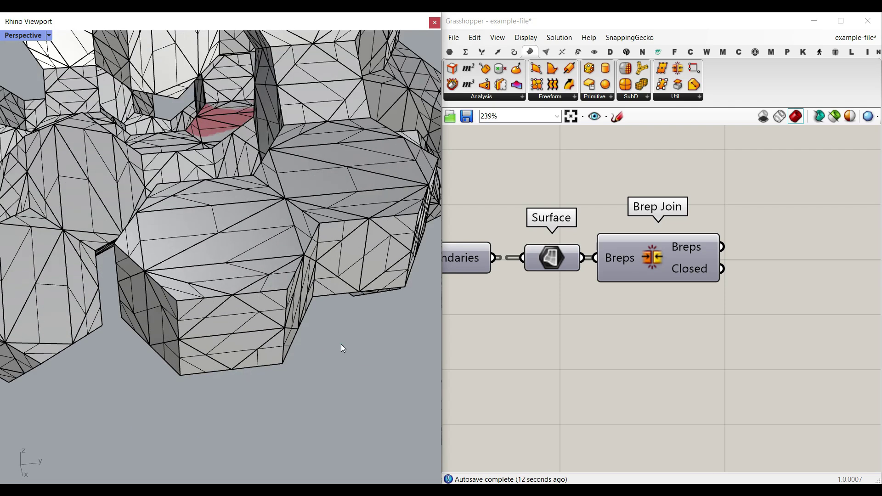
pyautogui.hotkey('ctrl', 'z')
pyautogui.click(327, 335)
# Turn the Brep Join preview back on and view the joined modules
pyautogui.rightClick(652, 263)
pyautogui.click(669, 280)
pyautogui.moveTo(317, 269); pyautogui.dragTo(170, 264, button='right')
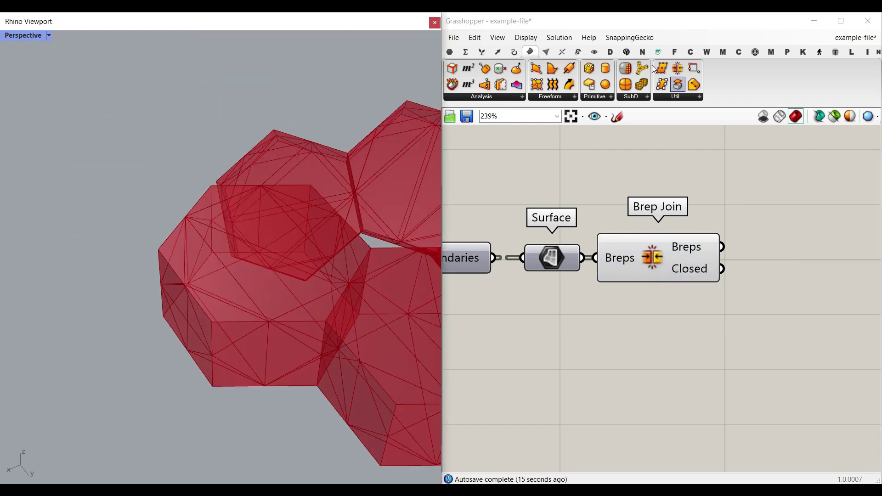
# Add a Merge Faces component fed by the Breps output of Brep Join, and turn off the Brep Join preview
pyautogui.click(690, 96)
pyautogui.moveTo(776, 188); pyautogui.dragTo(791, 252)
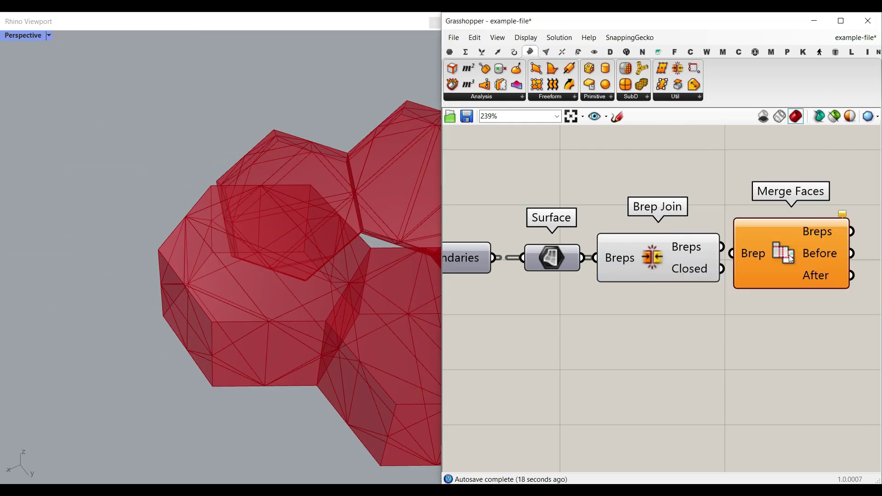
pyautogui.rightClick(619, 251)
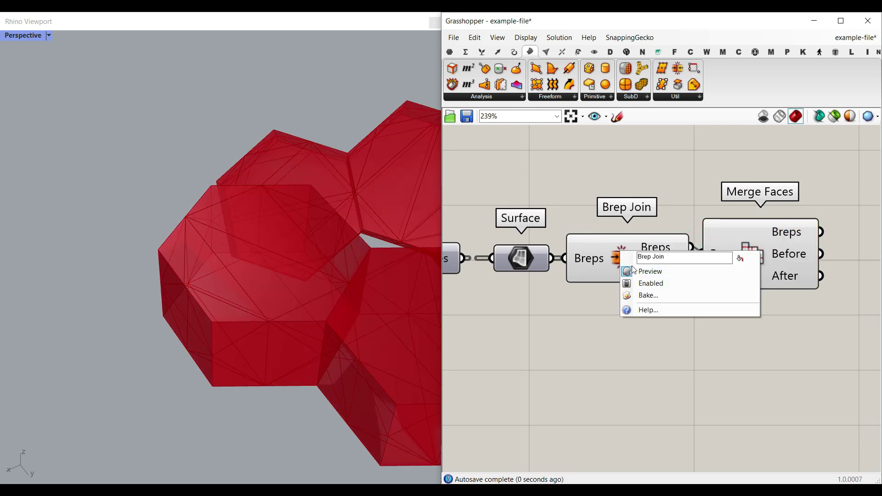
pyautogui.click(634, 270)
# Bake the Merge Faces breps to check the merged faces of the modules, and undo the bake
pyautogui.click(712, 246)
pyautogui.click(720, 352)
pyautogui.scroll(-3, 216, 301)
pyautogui.moveTo(216, 302); pyautogui.dragTo(357, 305, button='right')
pyautogui.scroll(4, 134, 317)
pyautogui.scroll(-4, 134, 317)
pyautogui.moveTo(134, 317); pyautogui.dragTo(294, 237, button='right')
pyautogui.scroll(-8, 299, 300)
pyautogui.click(309, 206)
pyautogui.hotkey('ctrl', 'z')
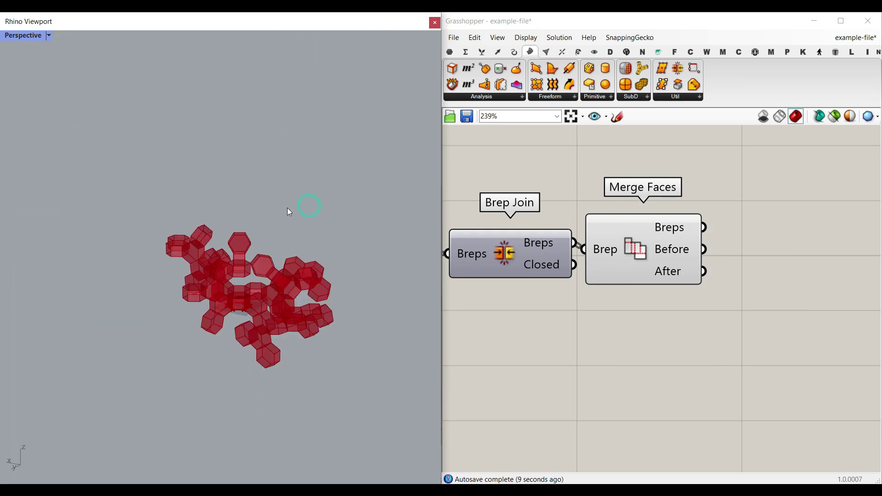
# Review the component chain from Face Boundaries to Merge Faces alongside the merged modules in the viewport
pyautogui.scroll(5, 289, 212)
pyautogui.scroll(-3, 702, 285)
pyautogui.moveTo(552, 290); pyautogui.dragTo(701, 279, button='right')
pyautogui.scroll(2, 701, 280)
pyautogui.moveTo(632, 288); pyautogui.dragTo(590, 292, button='right')
pyautogui.moveTo(258, 248); pyautogui.dragTo(191, 294, button='right')
pyautogui.scroll(5, 214, 296)
pyautogui.scroll(1, 659, 280)
pyautogui.click(666, 292)
pyautogui.scroll(3, 702, 294)
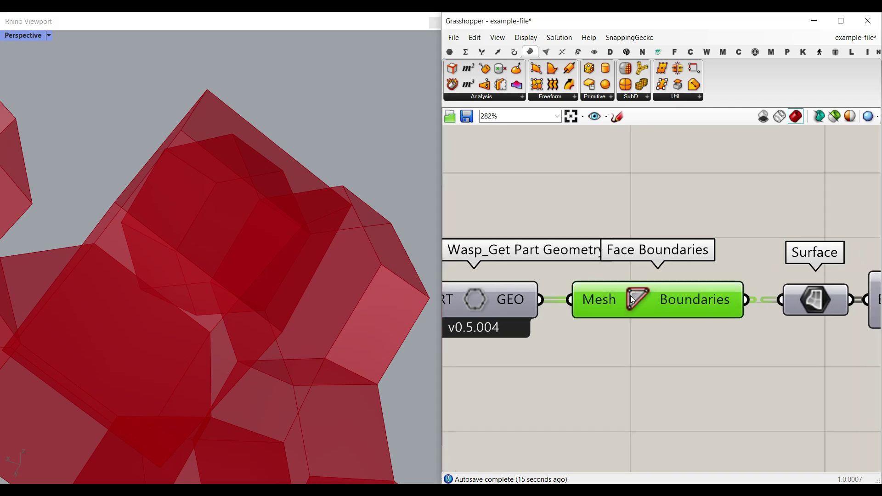
pyautogui.moveTo(756, 296); pyautogui.dragTo(489, 301, button='right')
pyautogui.moveTo(619, 292); pyautogui.dragTo(635, 291)
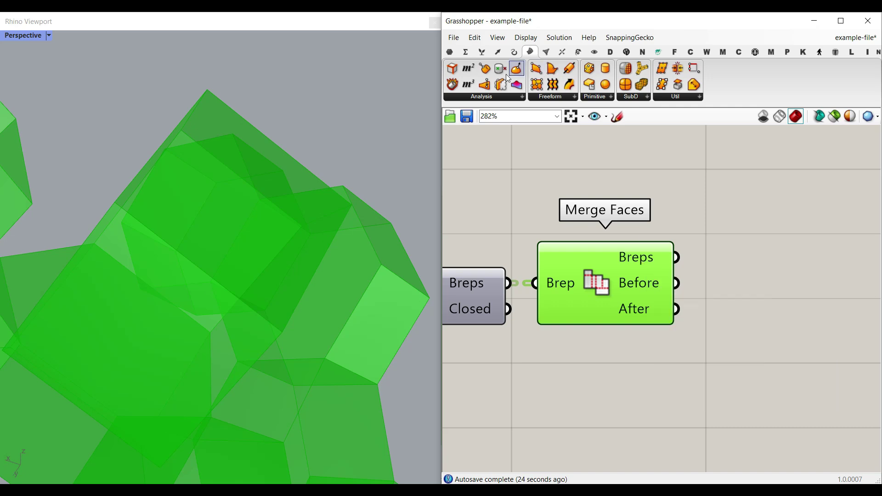
# Add a Brep Edges component and connect the Breps output of Merge Faces to it
pyautogui.moveTo(459, 70); pyautogui.dragTo(772, 220)
pyautogui.moveTo(772, 220); pyautogui.dragTo(720, 266, button='right')
pyautogui.moveTo(630, 305); pyautogui.dragTo(657, 262)
pyautogui.click(582, 238)
pyautogui.scroll(-7, 227, 263)
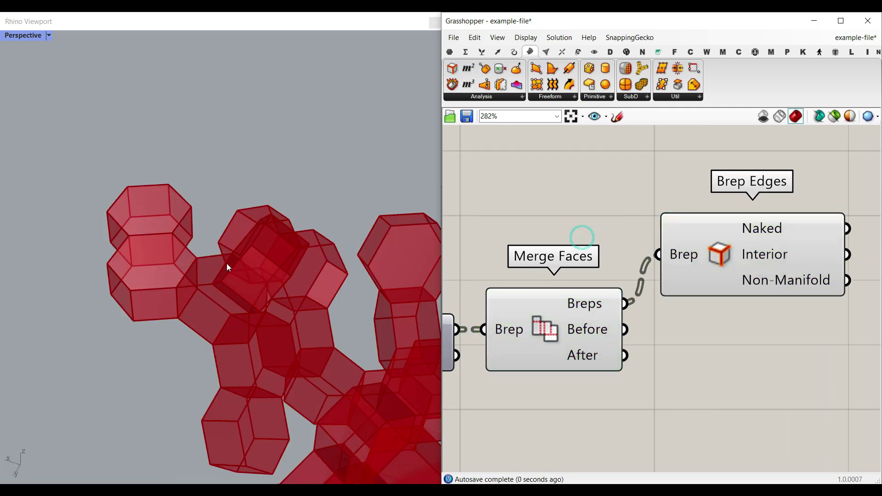
pyautogui.moveTo(227, 263); pyautogui.dragTo(310, 290, button='right')
# Add a Brep parameter below Brep Edges and connect the Breps output of Merge Faces to it
pyautogui.click(577, 319)
pyautogui.click(450, 51)
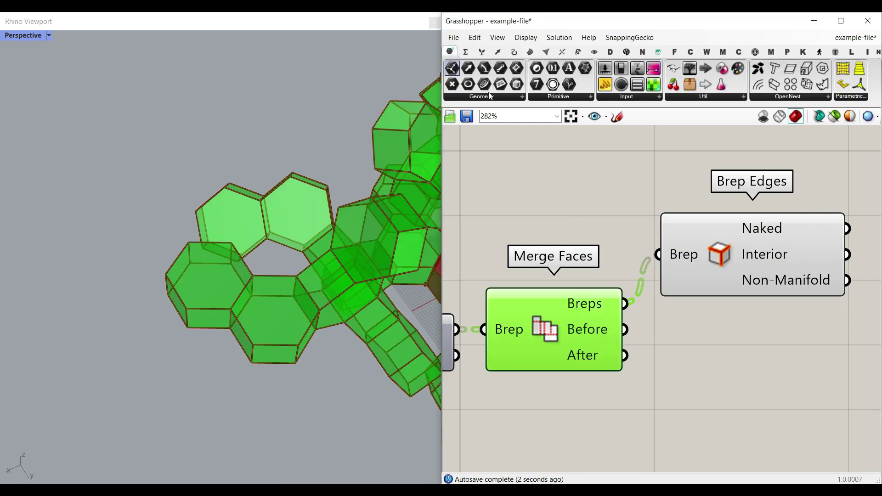
pyautogui.click(500, 96)
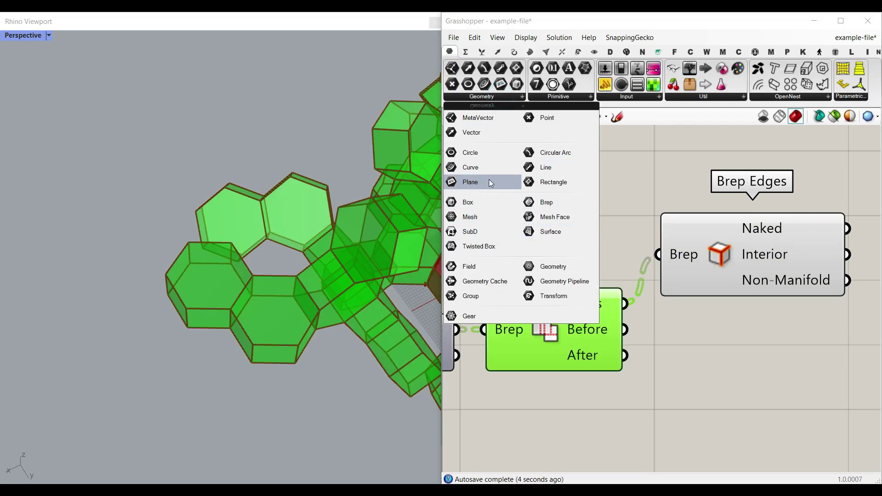
pyautogui.click(544, 202)
pyautogui.click(665, 316)
pyautogui.moveTo(624, 304); pyautogui.dragTo(723, 272)
# Turn off the preview of the Merge Faces component
pyautogui.scroll(-10, 776, 301)
pyautogui.rightClick(732, 238)
pyautogui.click(744, 254)
pyautogui.moveTo(789, 275); pyautogui.dragTo(688, 283, button='right')
pyautogui.scroll(6, 689, 288)
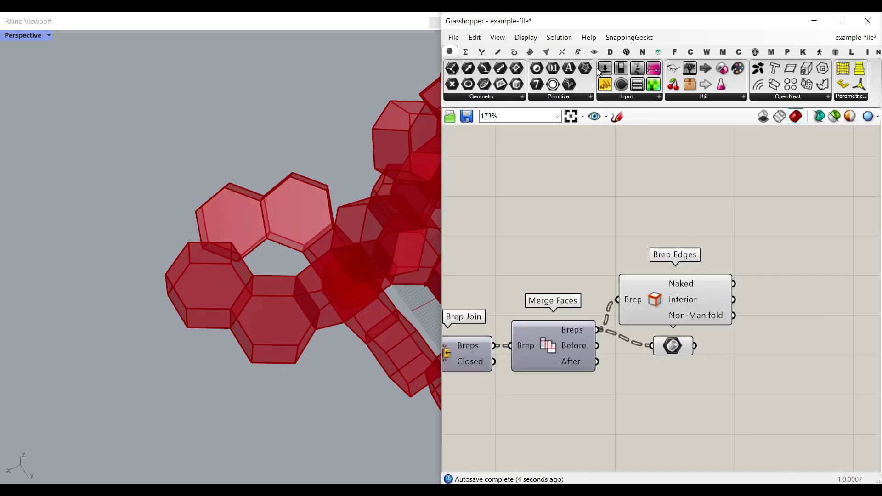
# Add a Custom Preview component and connect the Brep parameter to its Geometry input
pyautogui.click(594, 54)
pyautogui.click(796, 86)
pyautogui.scroll(3, 751, 311)
pyautogui.click(739, 368)
pyautogui.moveTo(700, 364); pyautogui.dragTo(695, 304, button='right')
pyautogui.moveTo(697, 304); pyautogui.dragTo(752, 384)
pyautogui.moveTo(703, 364); pyautogui.dragTo(704, 366)
pyautogui.click(664, 393)
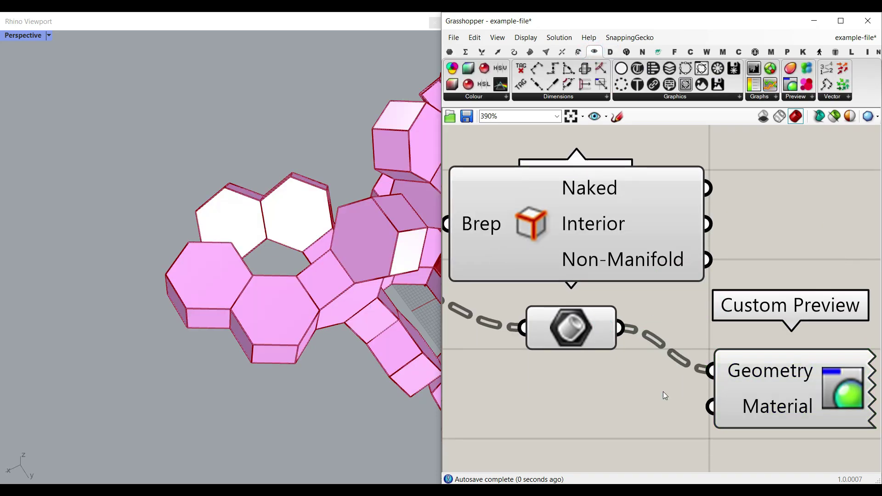
# Turn off the preview of the Brep parameter so the modules display only through Custom Preview
pyautogui.scroll(-3, 587, 398)
pyautogui.scroll(-7, 257, 320)
pyautogui.moveTo(261, 321); pyautogui.dragTo(218, 218, button='right')
pyautogui.scroll(4, 218, 217)
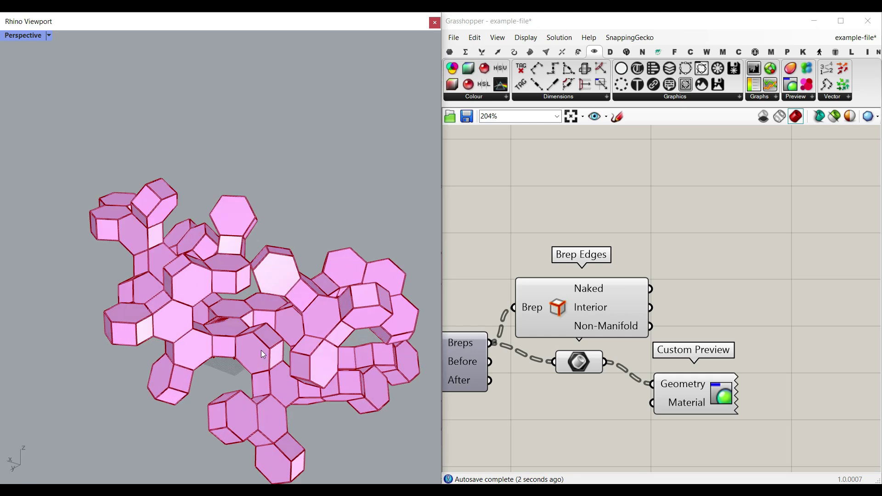
pyautogui.scroll(-5, 765, 338)
pyautogui.scroll(-8, 764, 337)
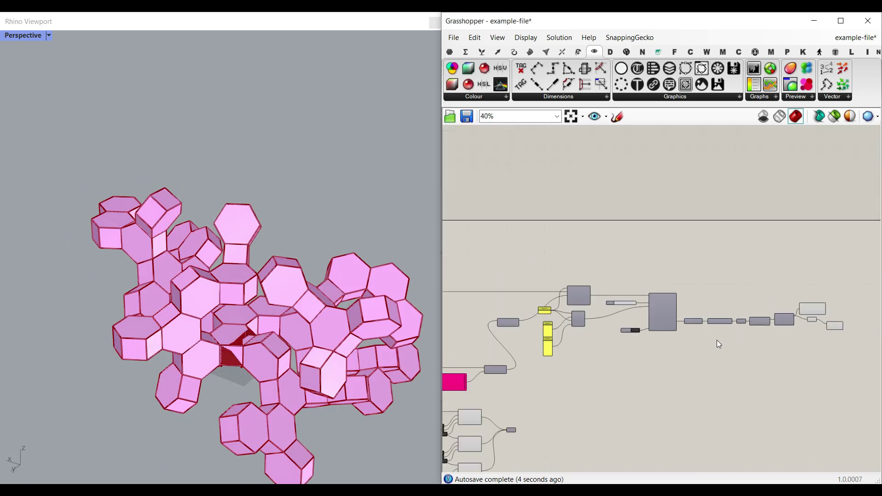
pyautogui.scroll(3, 759, 319)
pyautogui.moveTo(715, 312); pyautogui.dragTo(655, 340)
pyautogui.middleClick(708, 274)
pyautogui.click(738, 291)
pyautogui.click(743, 237)
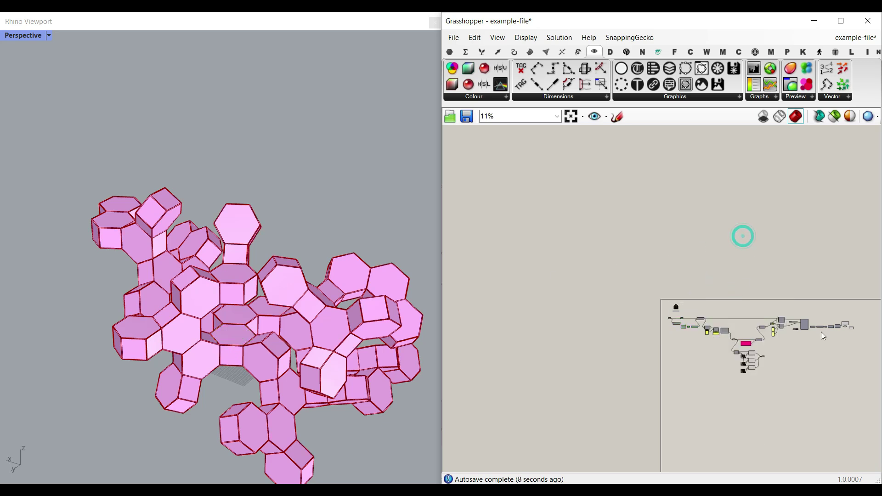
# Lower the Count slider to 4 and reset the stochastic aggregation several times to get a different arrangement
pyautogui.scroll(12, 822, 335)
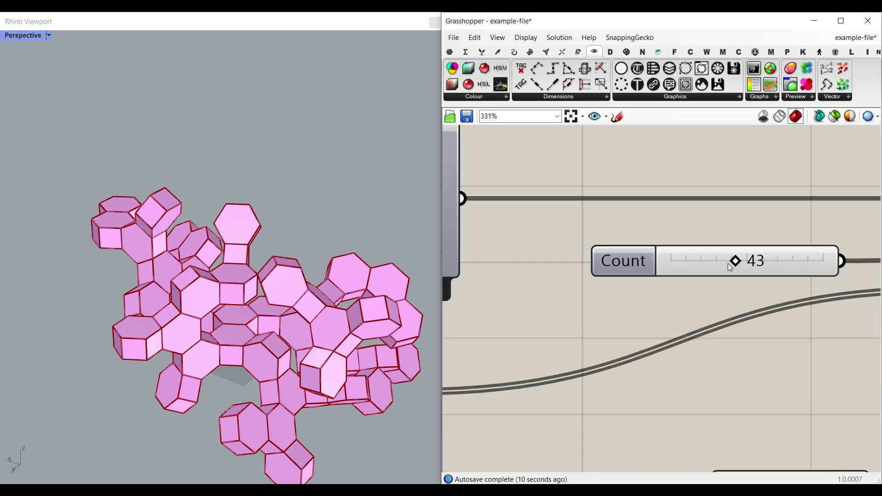
pyautogui.moveTo(700, 263); pyautogui.dragTo(677, 261)
pyautogui.moveTo(717, 350); pyautogui.dragTo(683, 237, button='right')
pyautogui.click(808, 377)
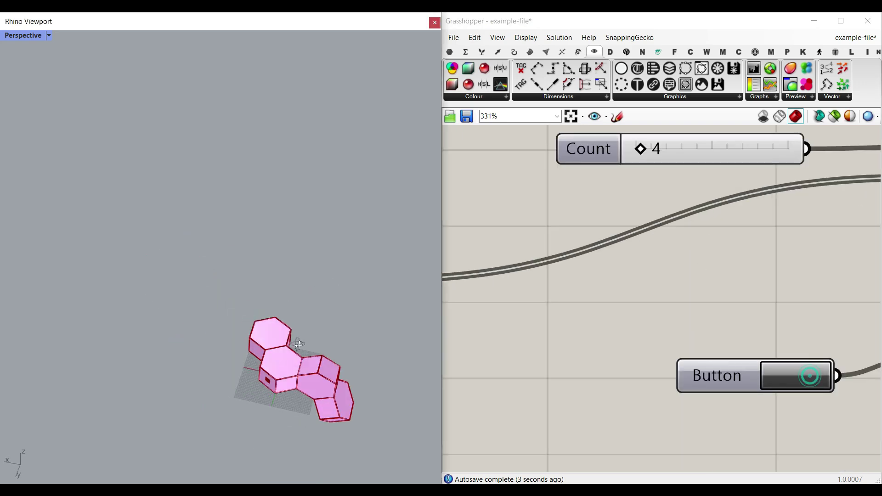
pyautogui.click(807, 381)
pyautogui.click(807, 382)
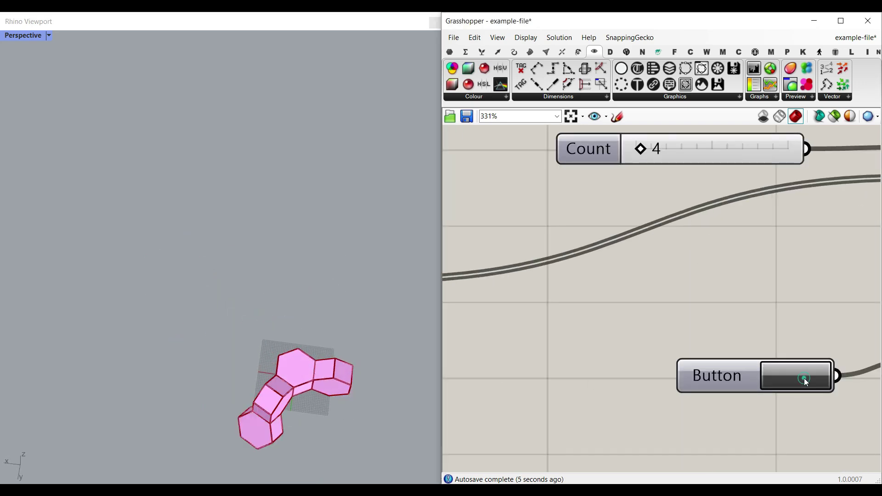
# Raise the Count slider to 37 and inspect the new aggregation up close and from a distance
pyautogui.moveTo(642, 149); pyautogui.dragTo(693, 151)
pyautogui.moveTo(332, 313); pyautogui.dragTo(460, 276, button='right')
pyautogui.scroll(8, 99, 271)
pyautogui.scroll(-8, 309, 243)
pyautogui.scroll(8, 180, 303)
pyautogui.scroll(-6, 257, 280)
pyautogui.scroll(5, 346, 257)
pyautogui.scroll(-5, 309, 273)
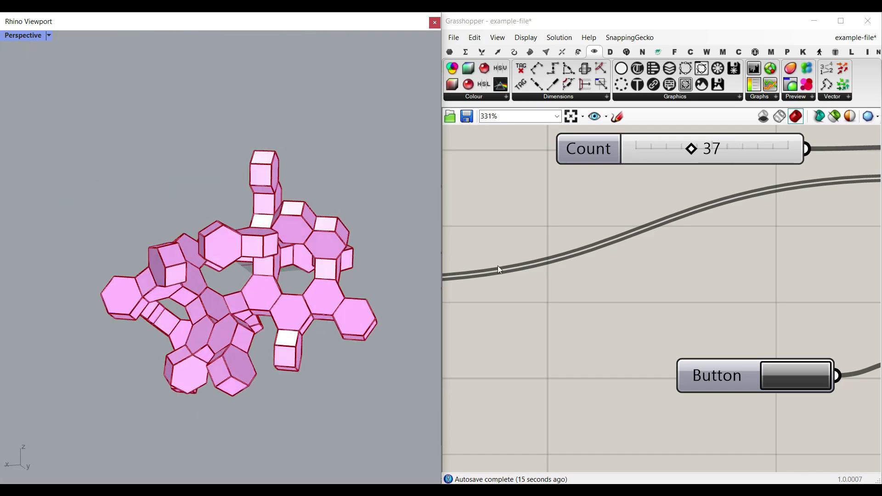
# Locate the three Flip Plane components and the Plane parameter that collects their outputs
pyautogui.scroll(-10, 497, 266)
pyautogui.moveTo(612, 267); pyautogui.dragTo(743, 254, button='right')
pyautogui.scroll(-3, 743, 253)
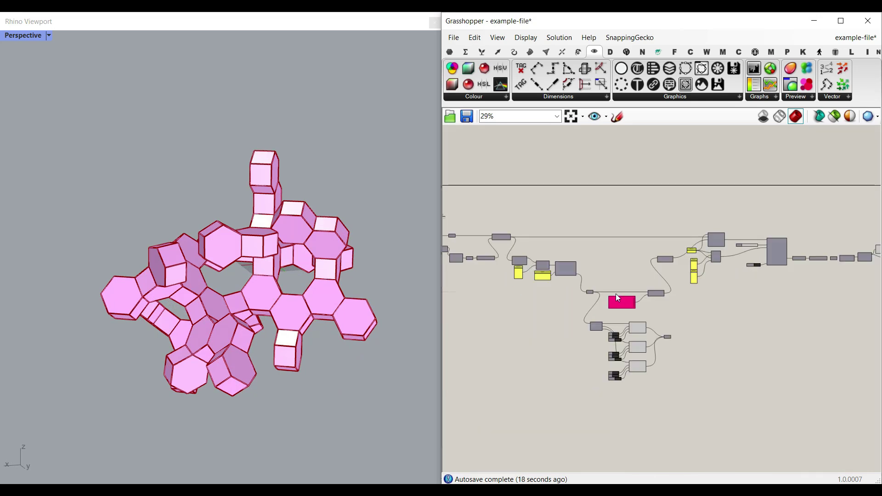
pyautogui.scroll(4, 661, 320)
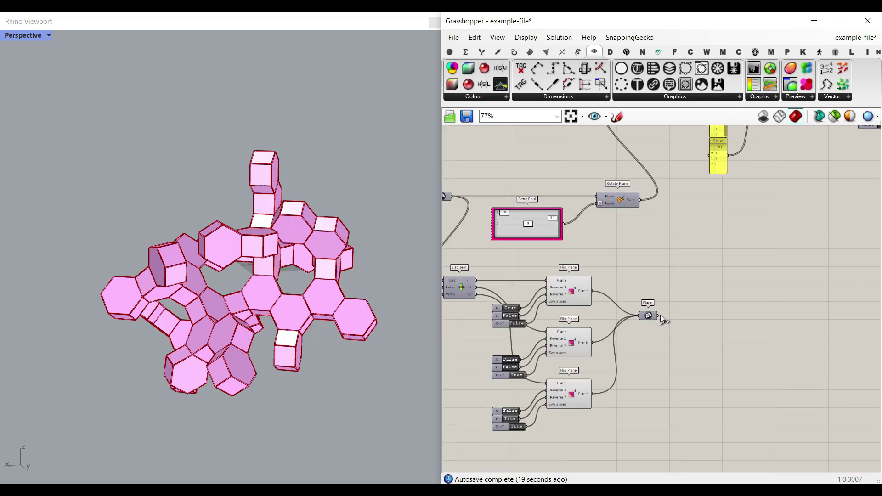